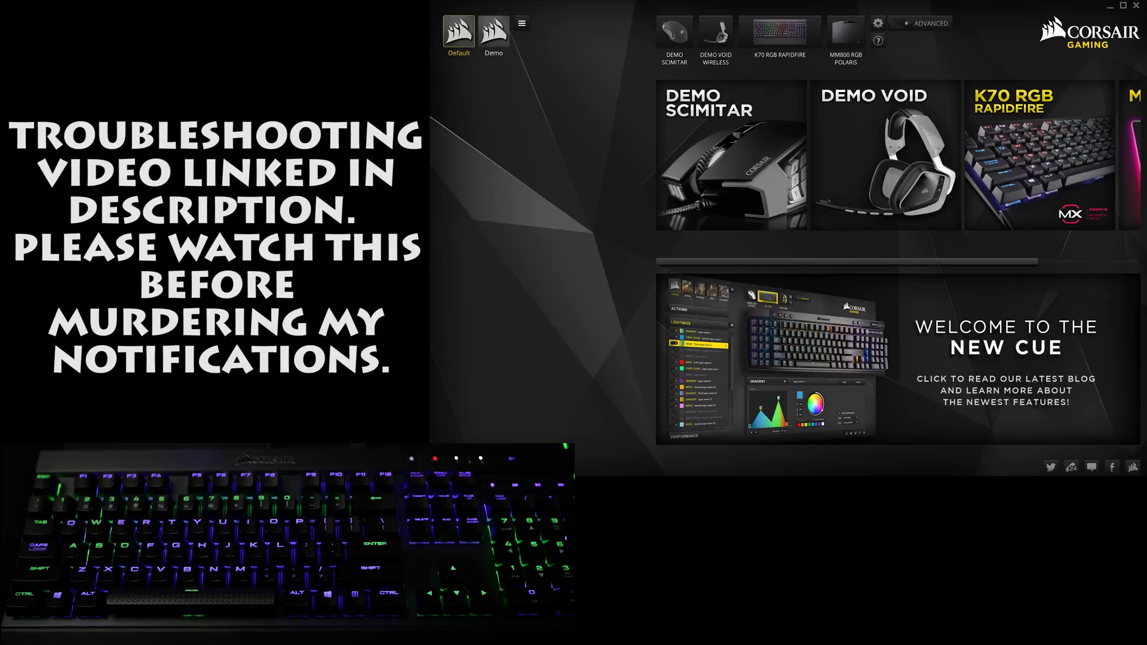
View the Demo Scimitar and Demo Void device pages, returning to the home screen after each
click(770, 155)
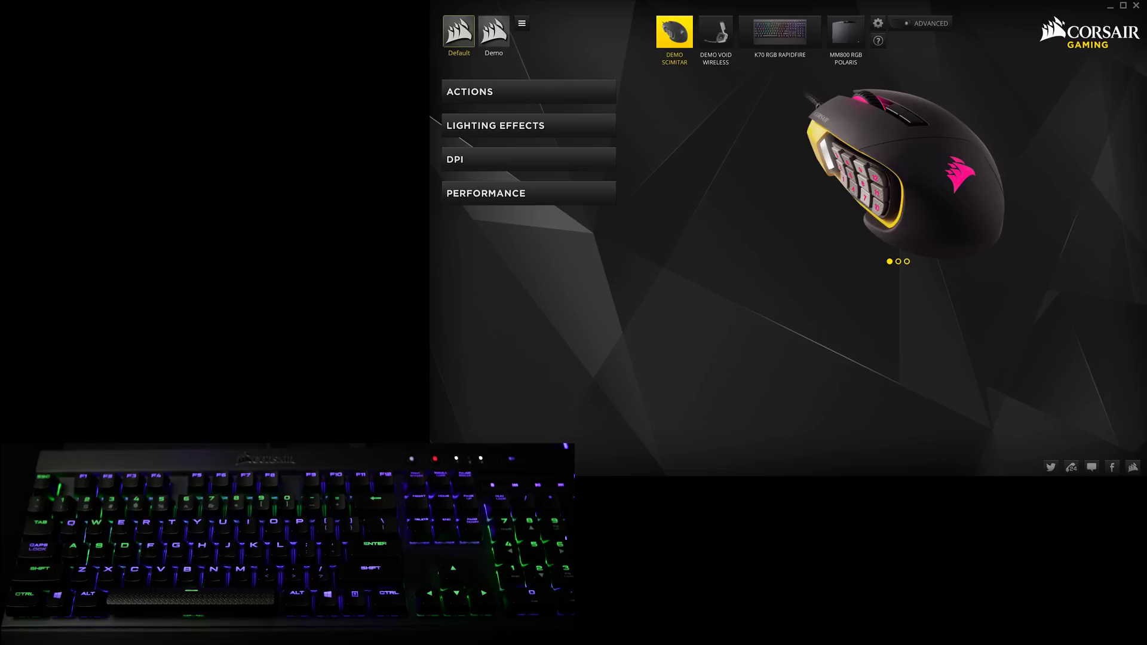
click(1116, 36)
click(902, 149)
click(1122, 37)
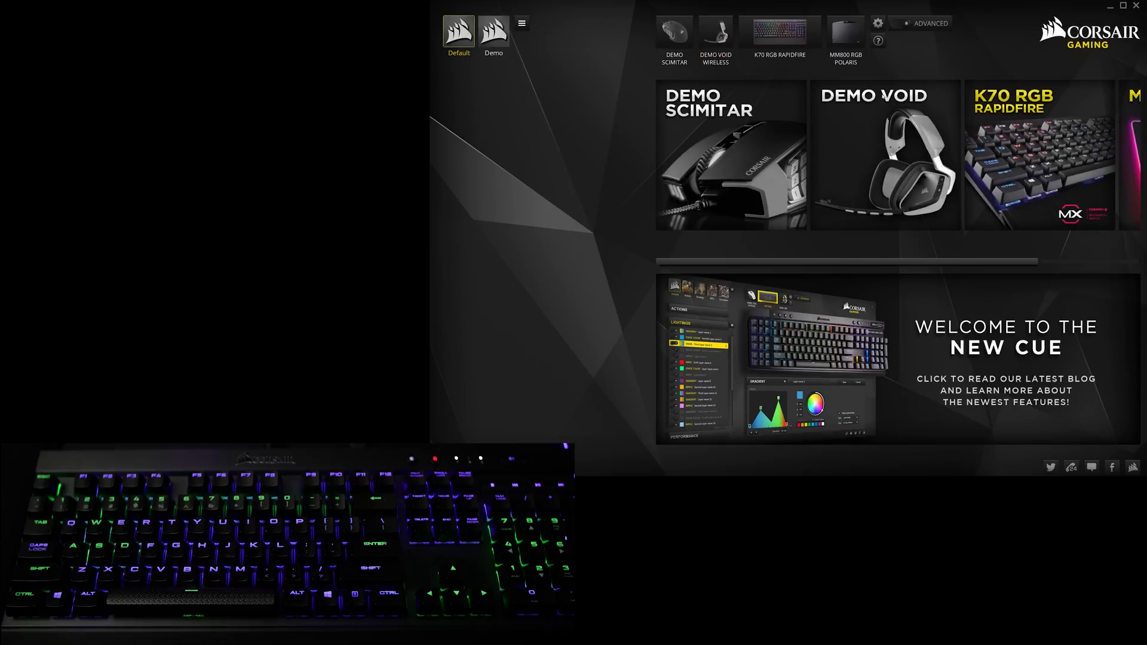
Open the global settings and try the option to show only connected devices, switching it back off
click(877, 23)
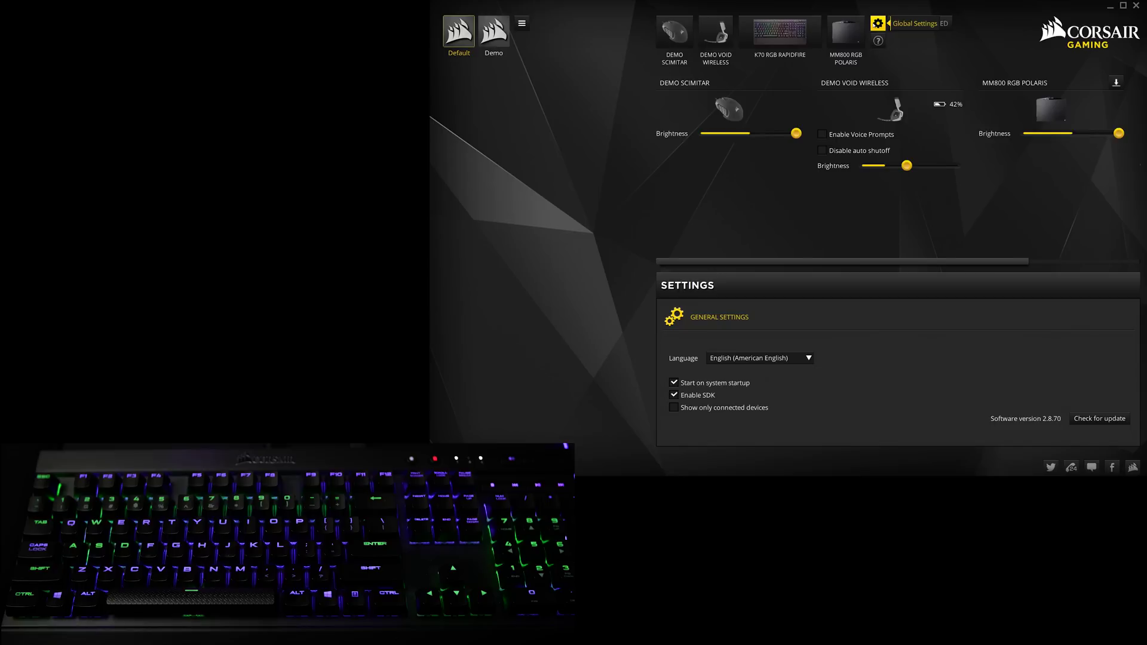
click(673, 408)
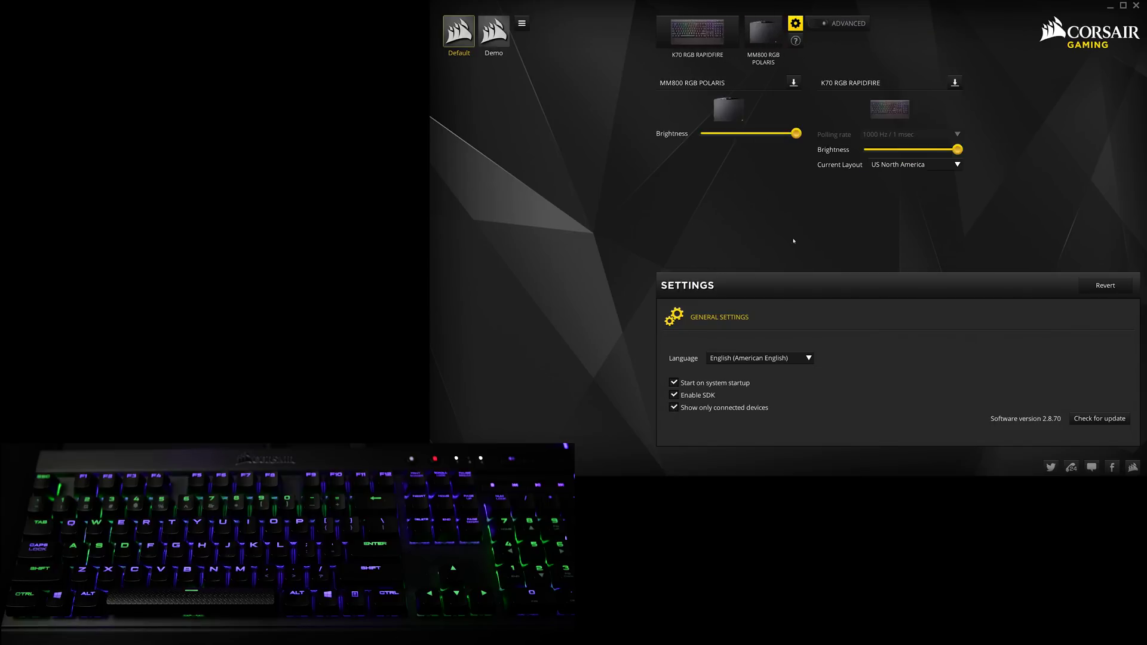
click(1079, 41)
click(673, 407)
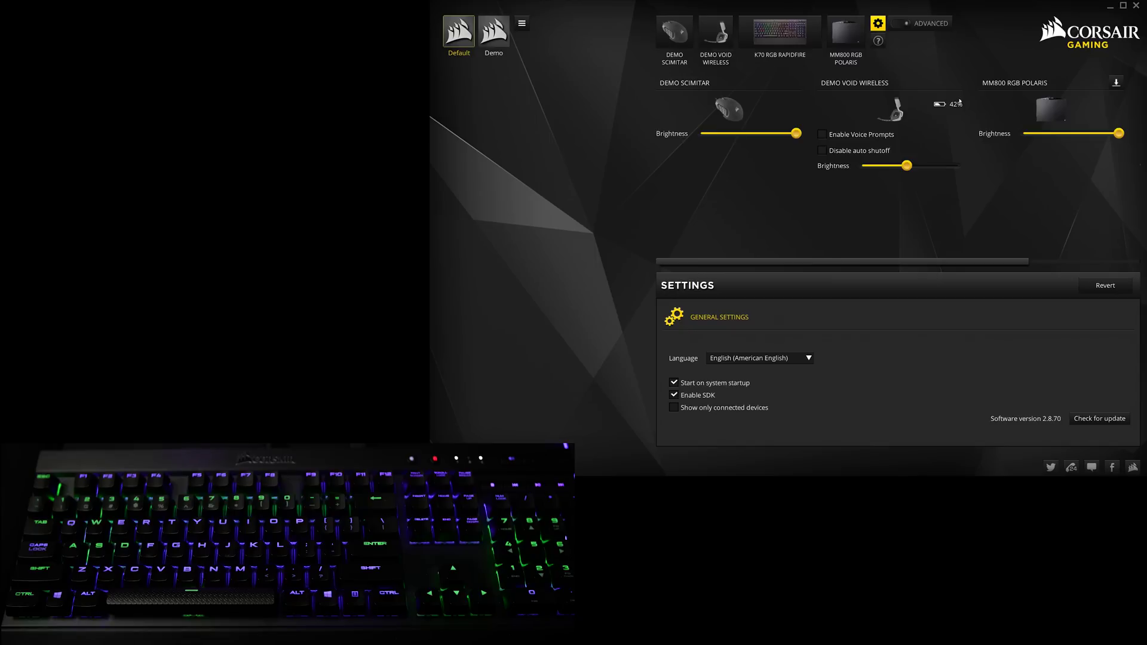
Show the firmware update options for the MM800 RGB Polaris and select English (American English) as the interface language
click(1116, 82)
click(1107, 135)
click(808, 357)
scroll(807, 426, down, 3)
scroll(776, 412, up, 3)
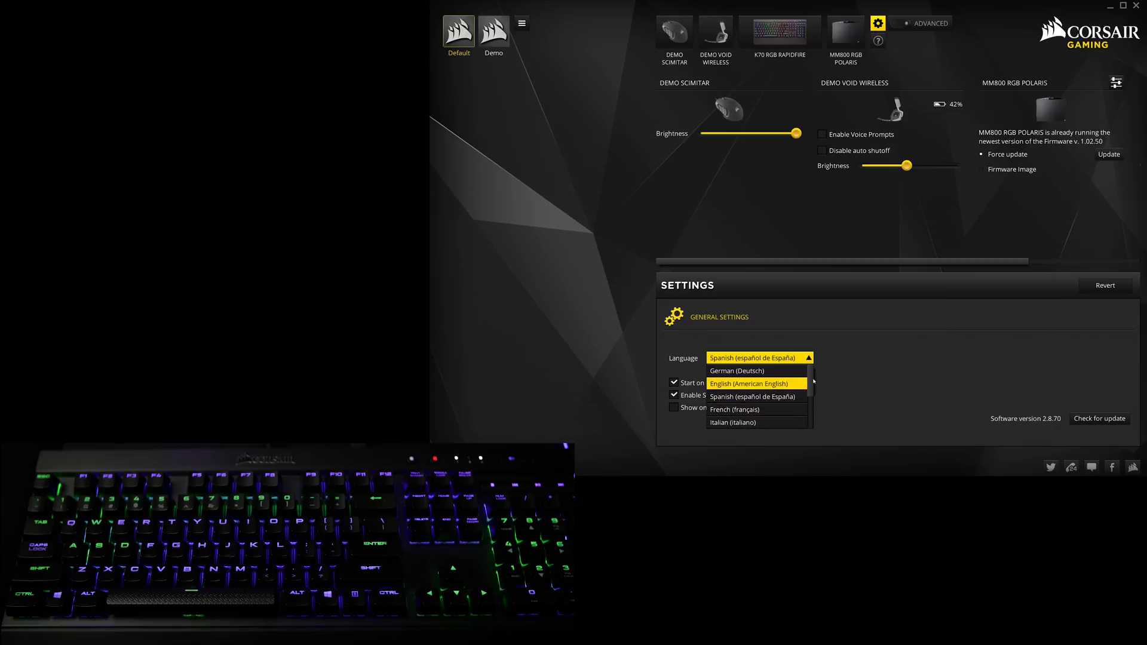
click(735, 384)
click(675, 385)
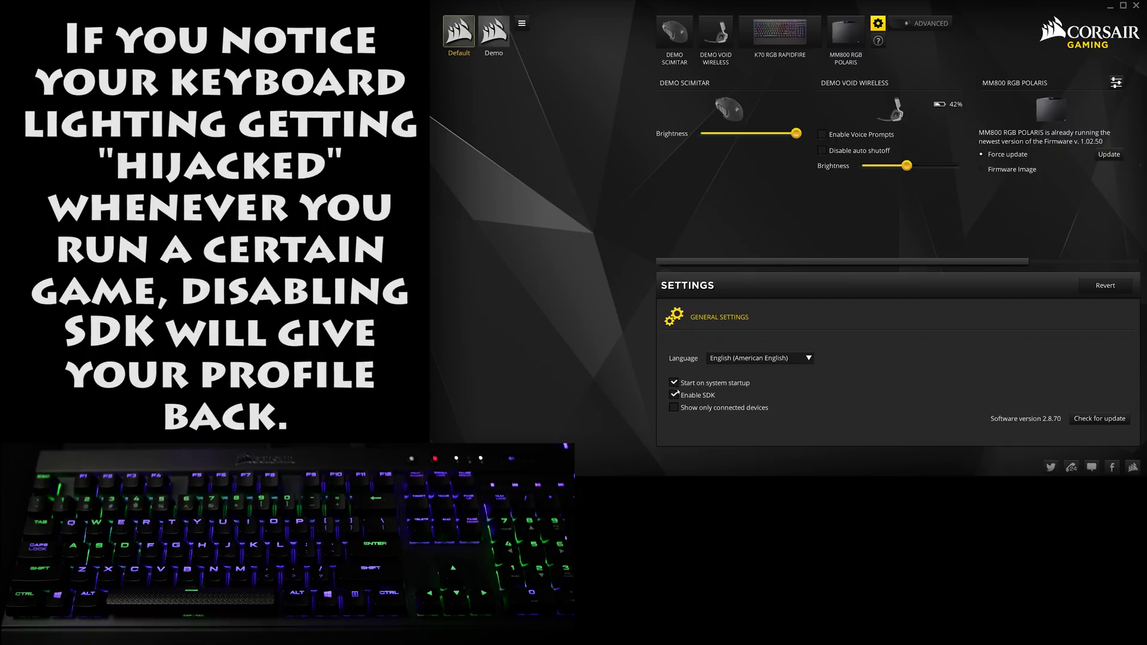
Check for a software update and limit the device list to connected devices only
click(1111, 420)
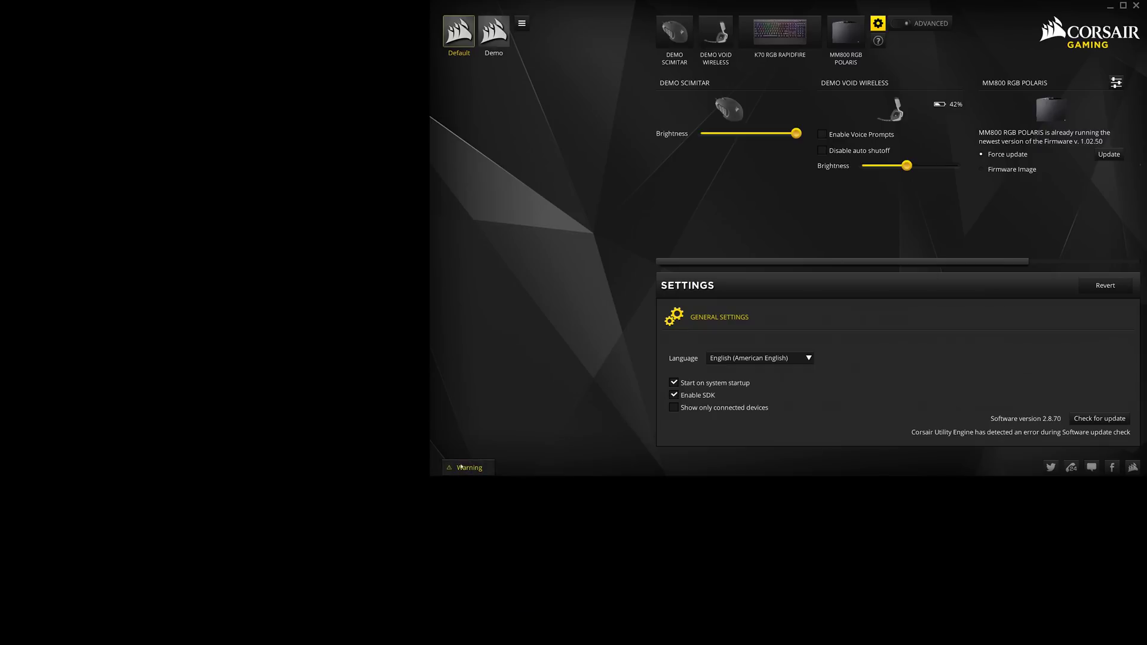
click(460, 466)
click(1105, 286)
click(675, 408)
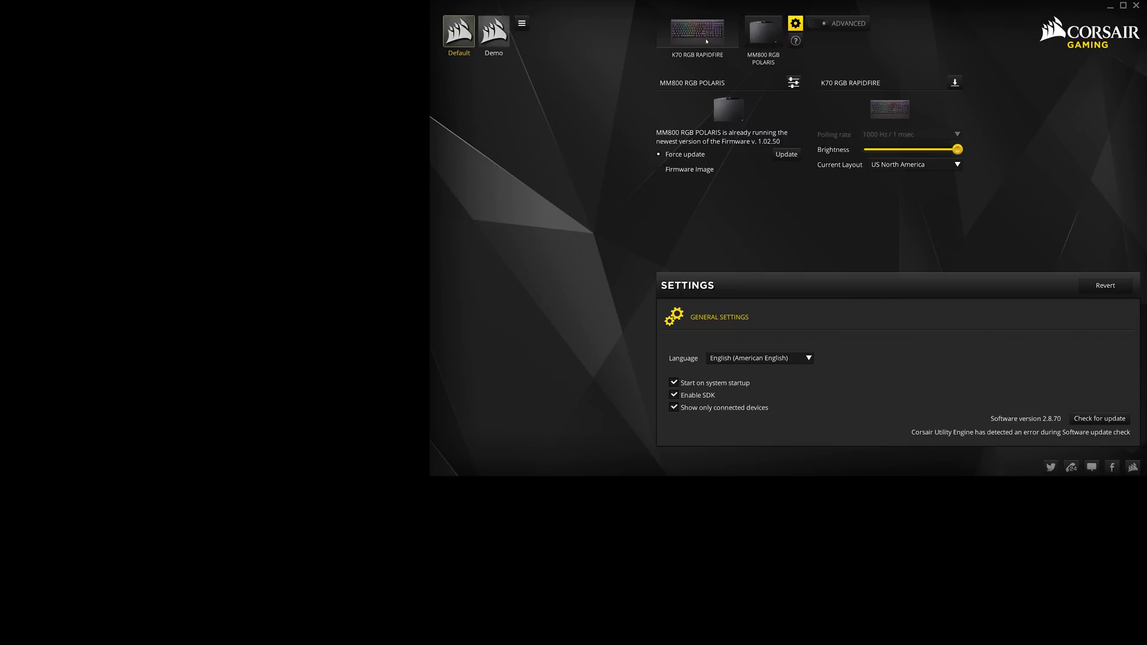
Open the K70 RGB Rapidfire's lighting effects in the Demo profile and create a new effect
click(705, 40)
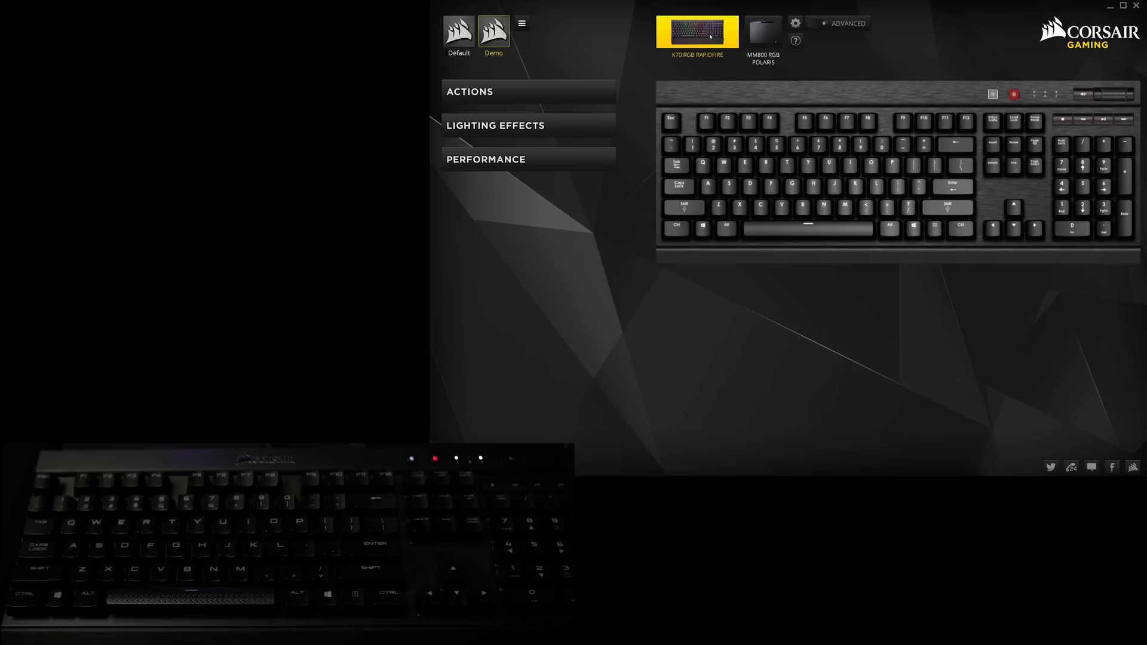
click(545, 122)
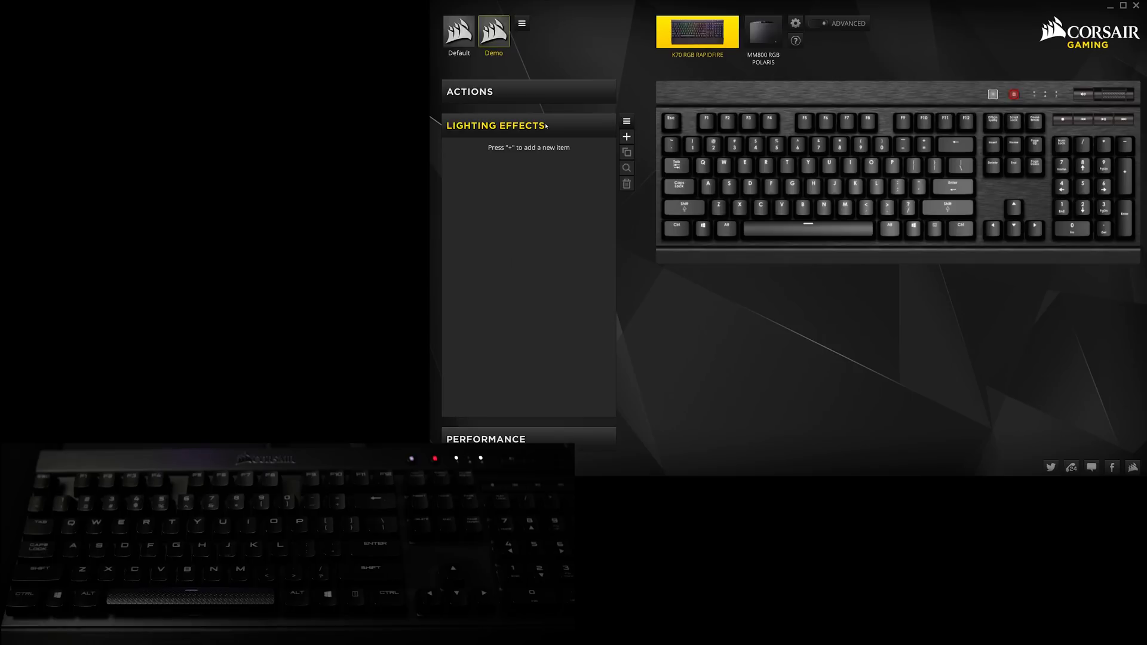
click(626, 137)
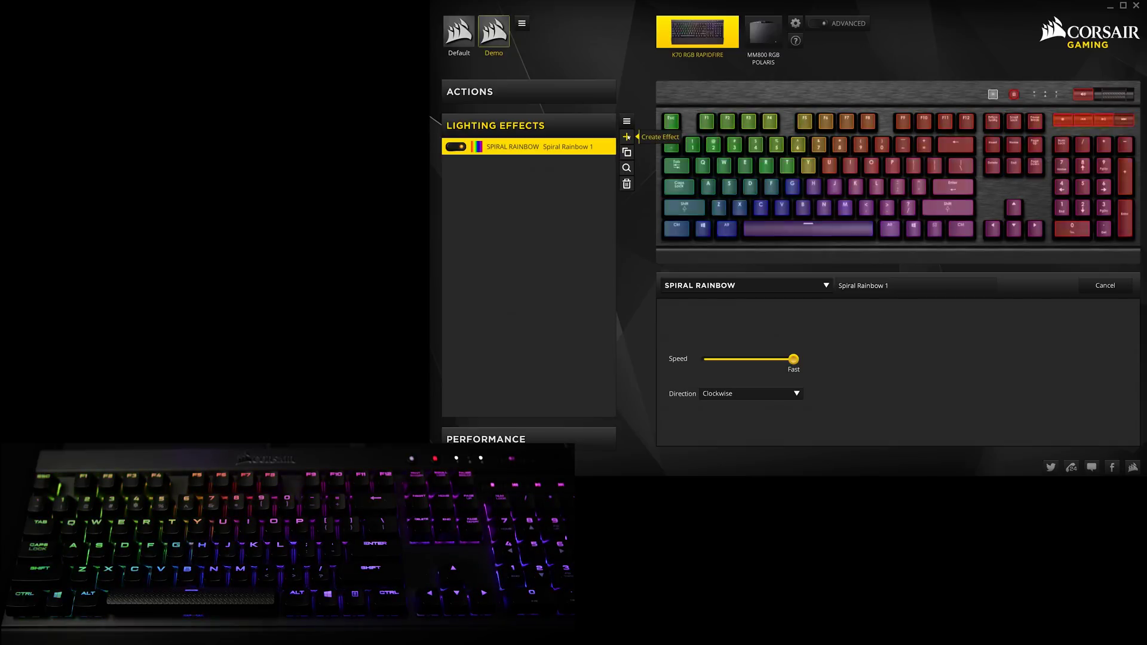
Change the keyboard's lighting effect to Rainbow Wave and set its speed to Fast
click(747, 287)
click(718, 315)
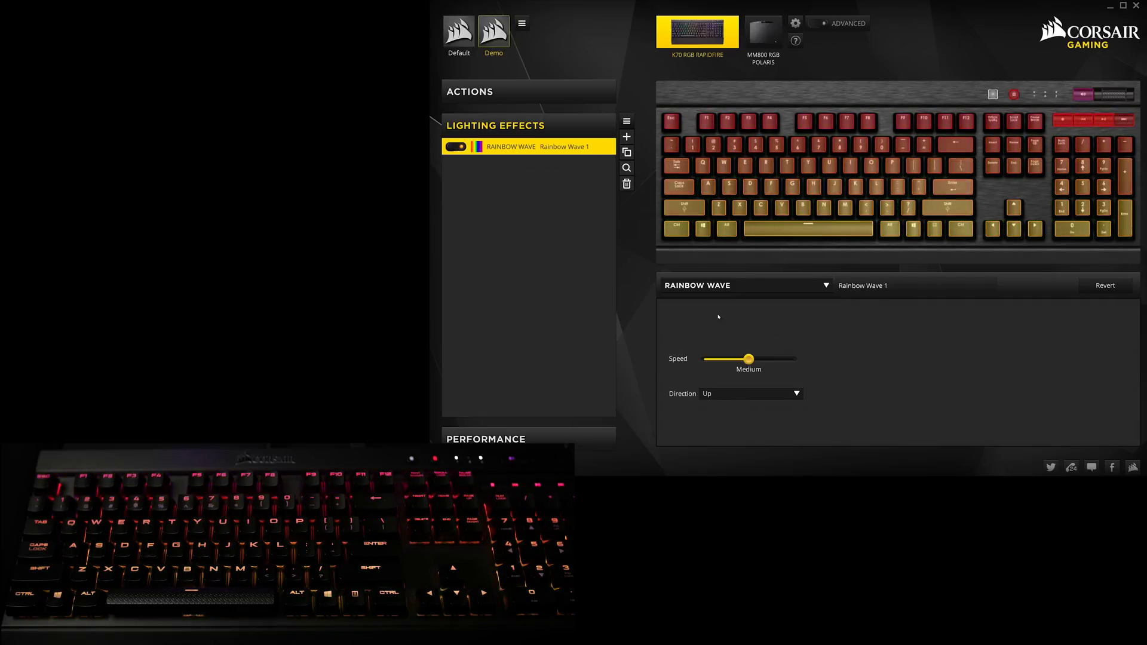
drag(748, 360, 839, 365)
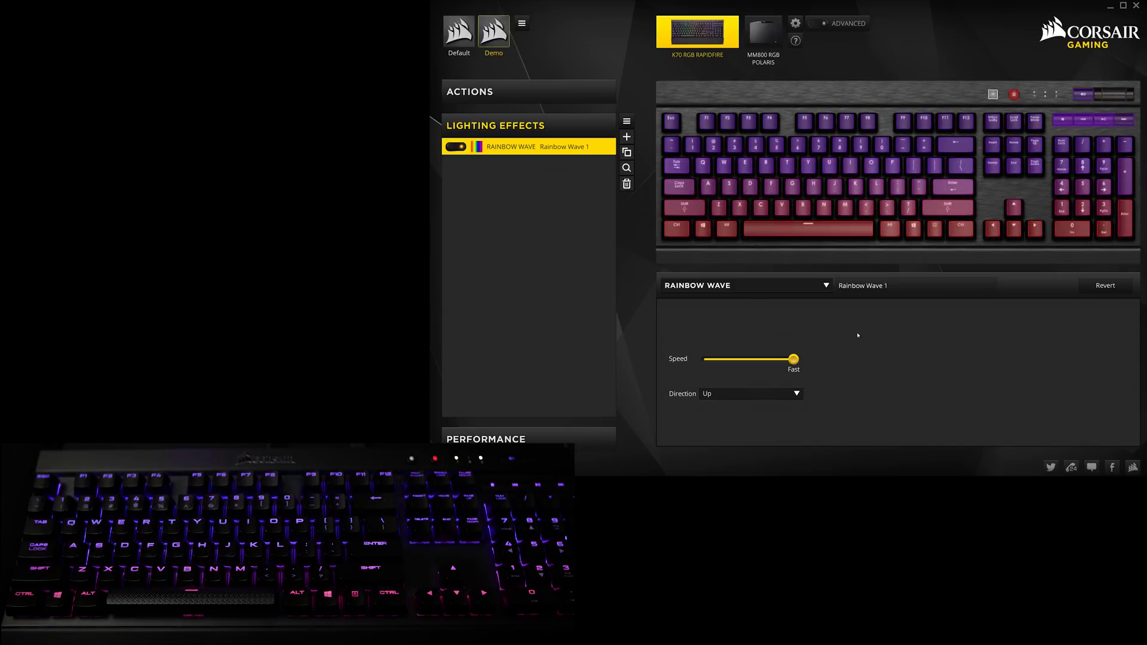
Try the Right, Down and Left directions for the Rainbow Wave, and lower its speed
click(787, 393)
click(749, 420)
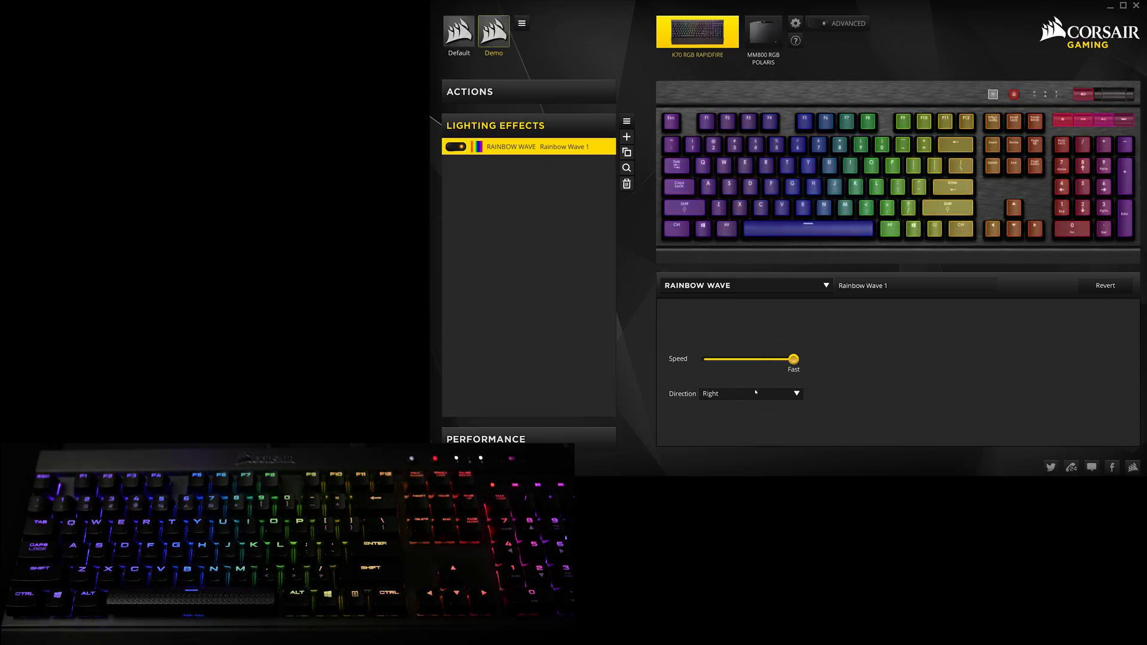
click(756, 390)
click(732, 446)
click(742, 391)
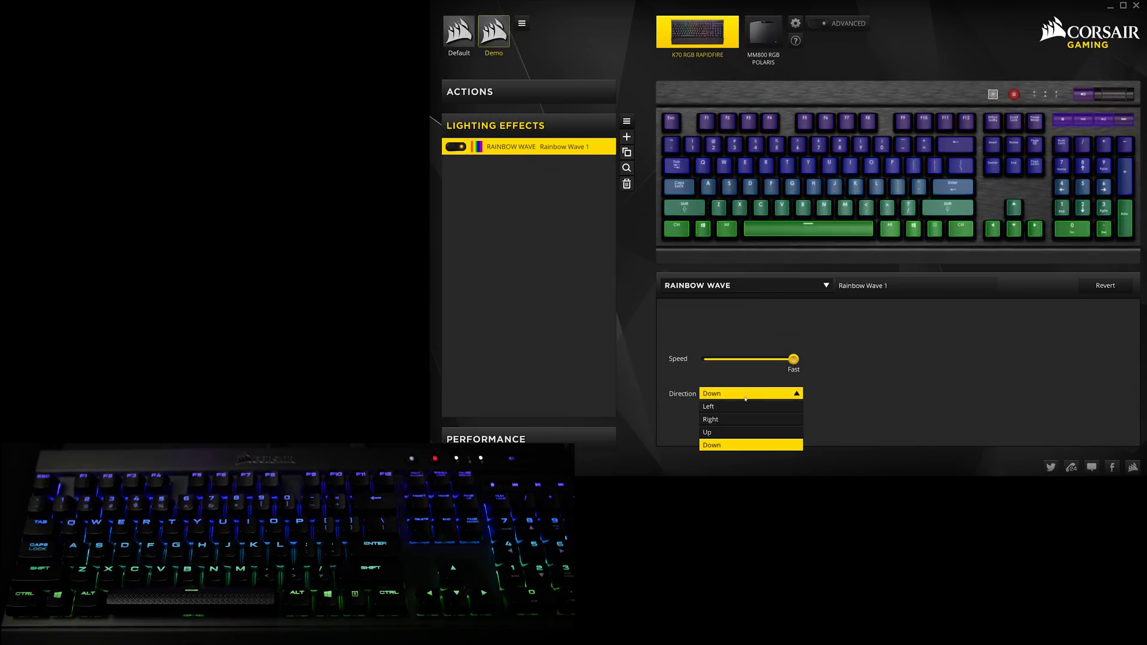
click(743, 406)
drag(793, 360, 680, 383)
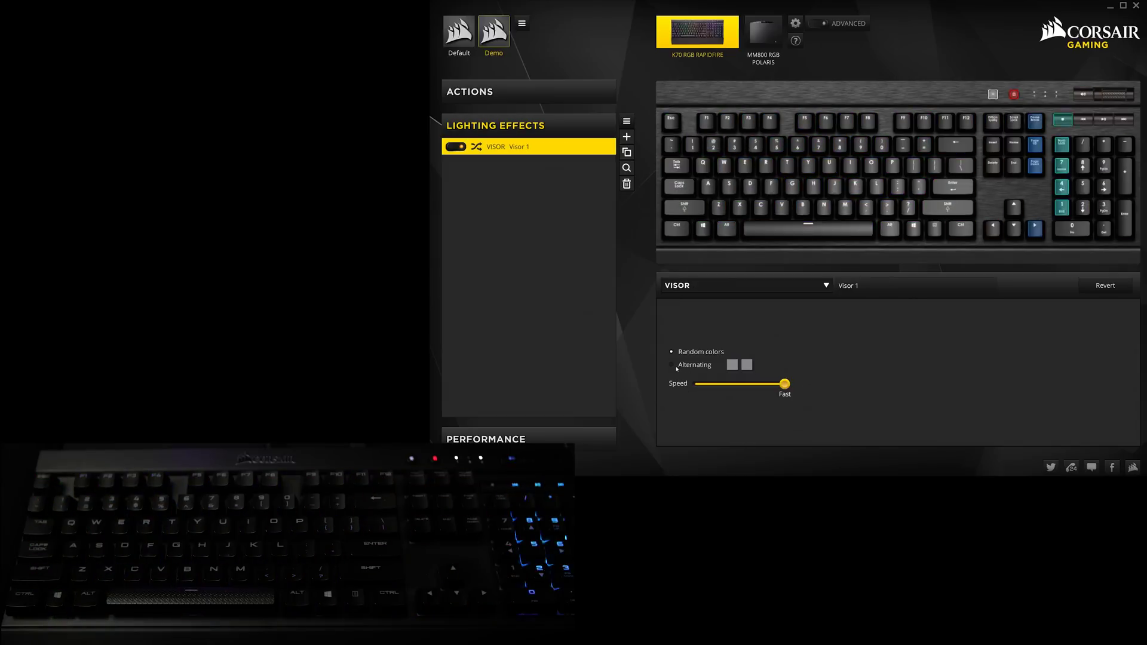
Try alternating colors for the Visor effect and a different wheel color for the Static Color effect
click(672, 365)
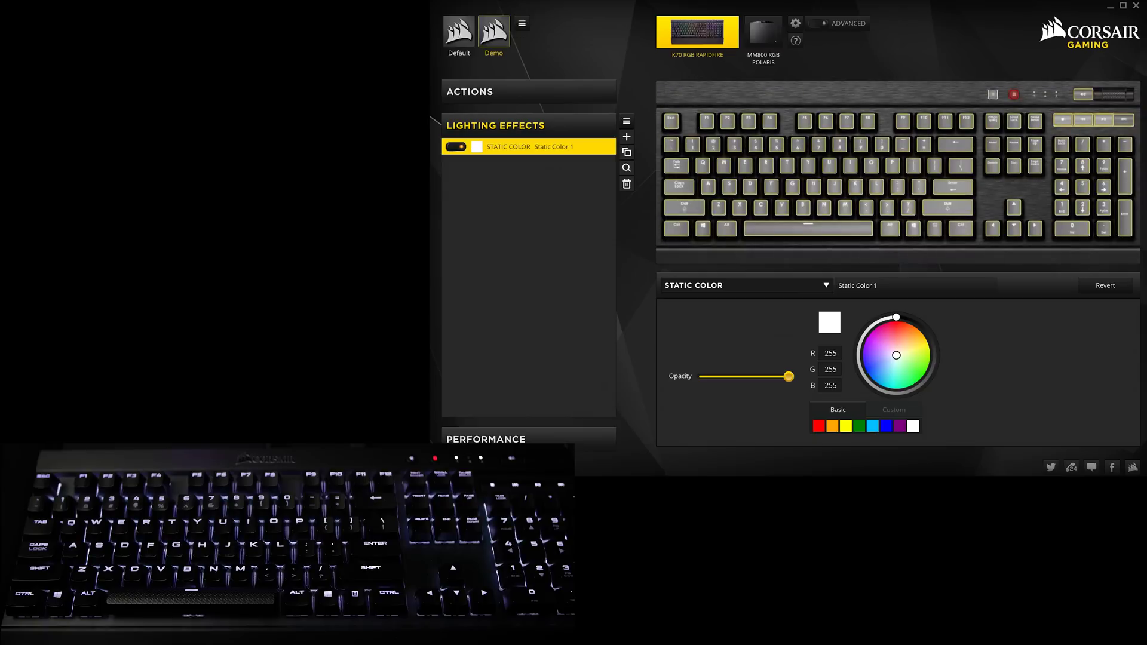
mouse_move(896, 355)
mouse_down()
mouse_move(875, 344)
mouse_move(901, 326)
mouse_move(910, 380)
mouse_move(901, 326)
mouse_move(884, 329)
mouse_up()
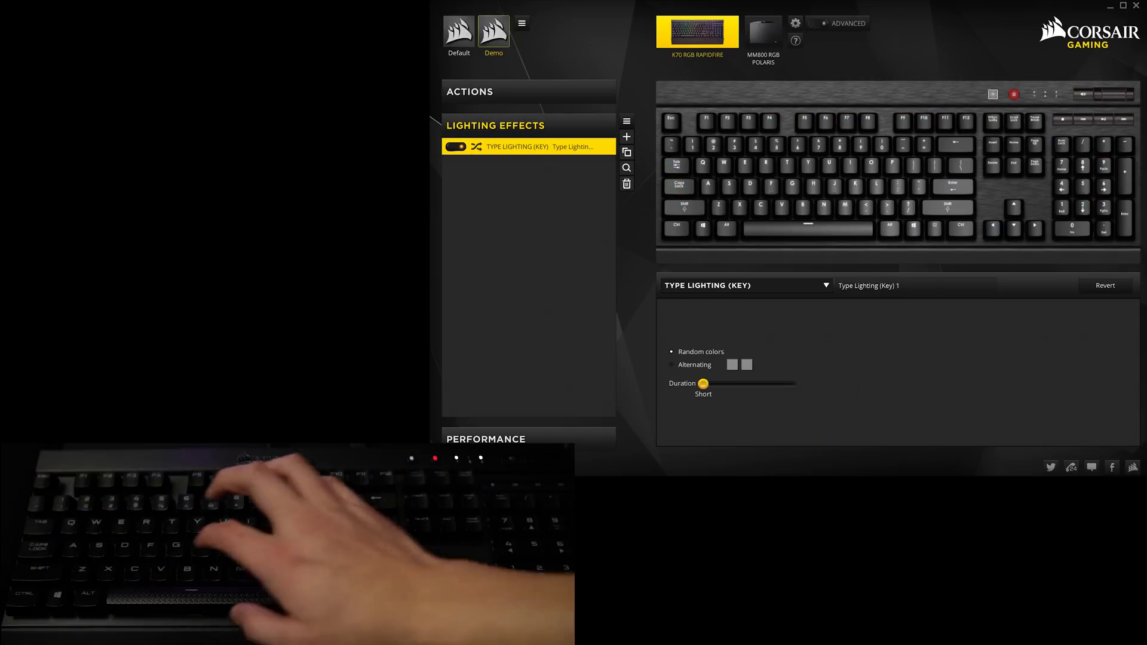
Test the Type Lighting (Key) effect with random colors by striking letter keys across the keyboard
key(r)
key(t)
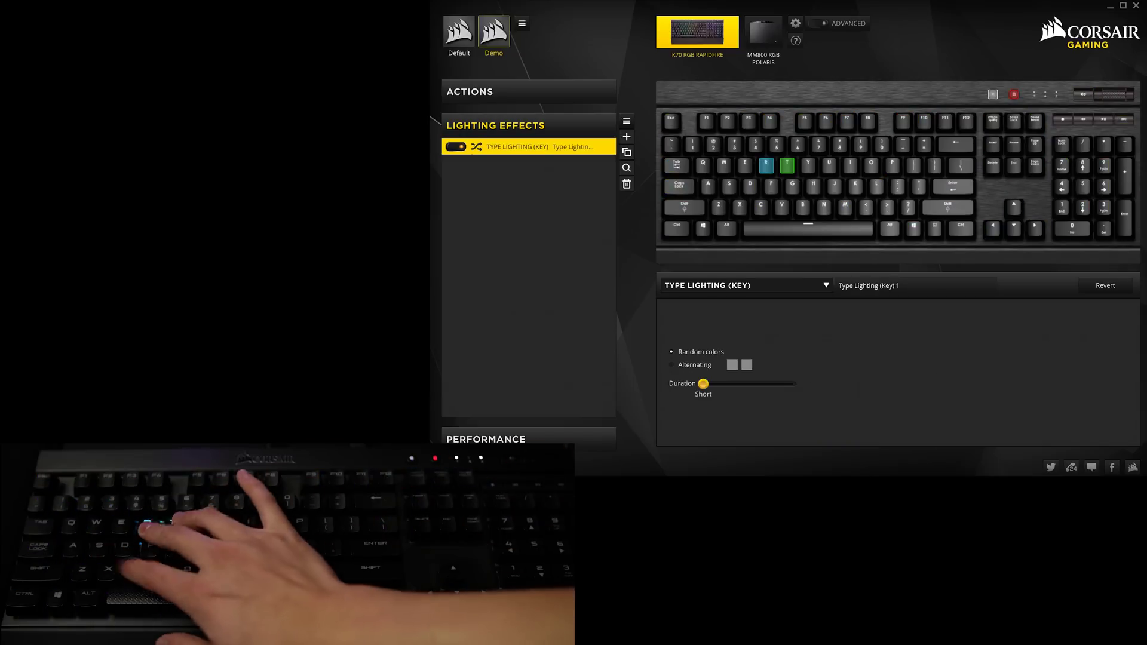
key(c)
key(y)
key(b)
key(h)
key(i)
key(m)
key(k)
key(l)
key(j)
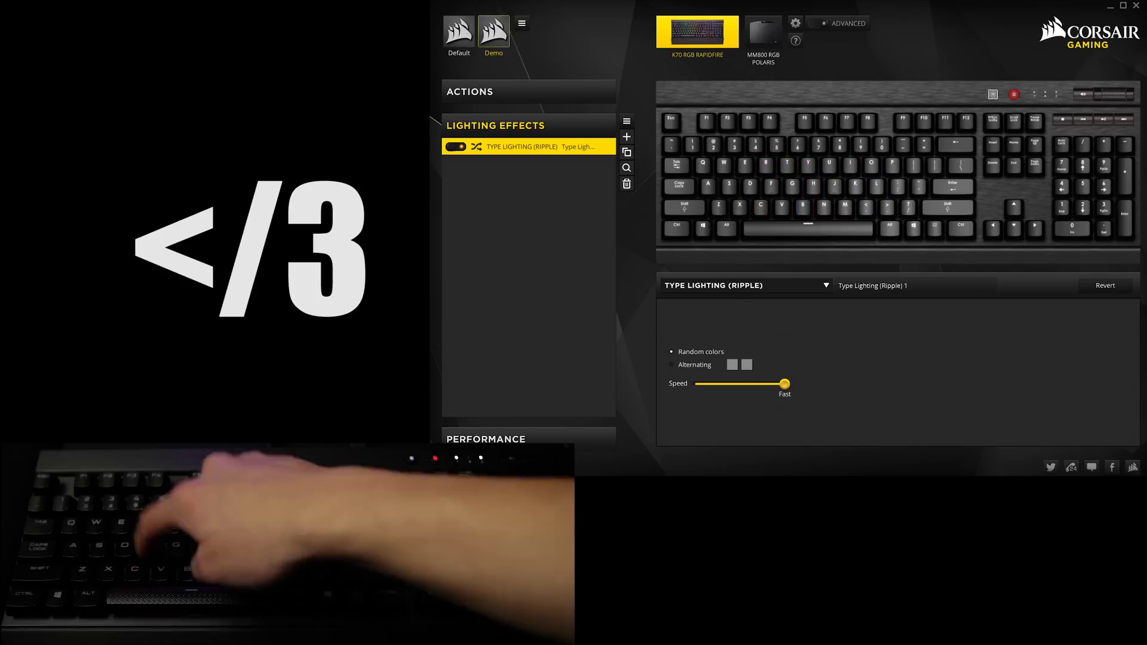
Test the Type Lighting (Ripple) effect at Fast speed by striking a few separate keys
key(semicolon)
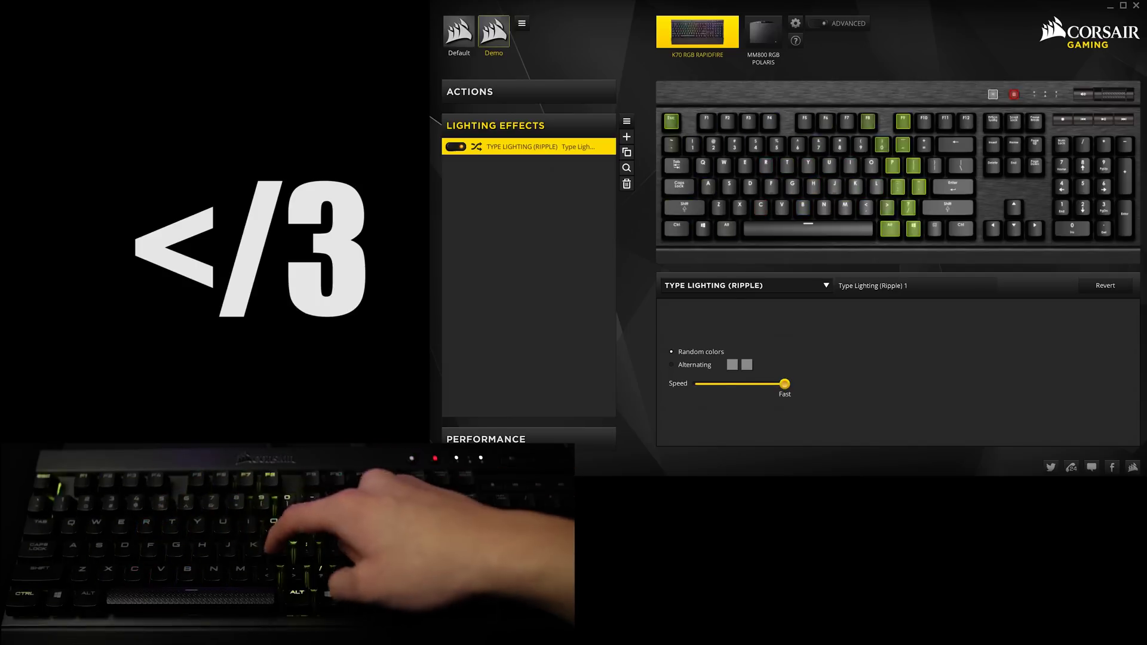
key(h)
key(g)
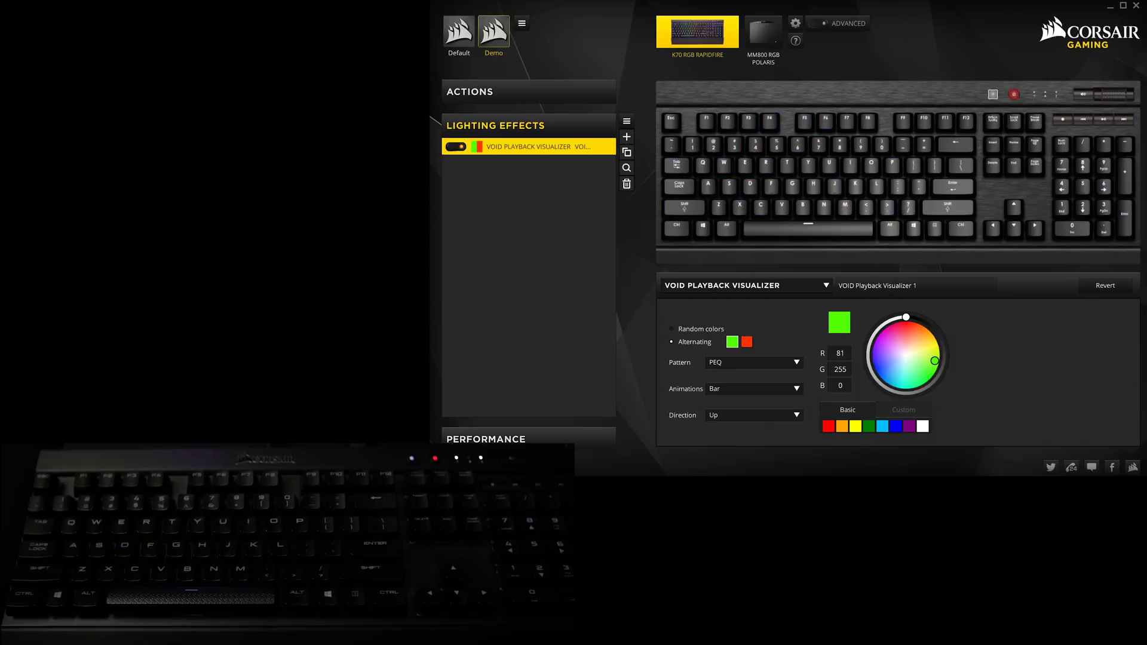
Browse the available lighting effect types in place of the VOID Playback Visualizer
click(745, 285)
scroll(744, 428, down, 2)
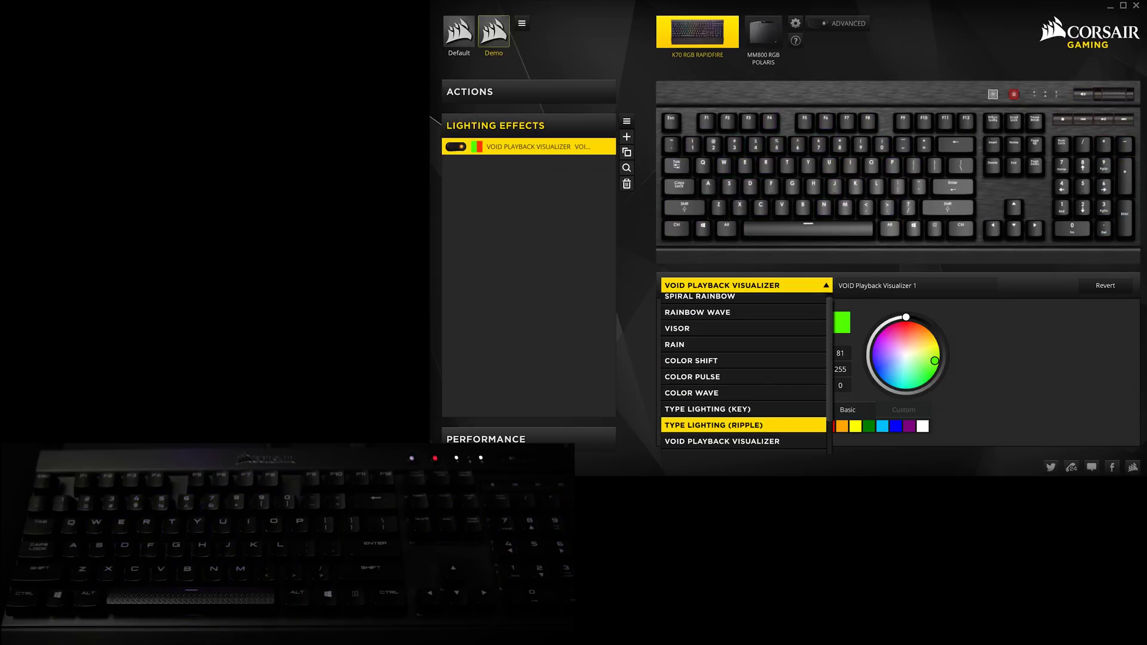
key(Up)
key(Return)
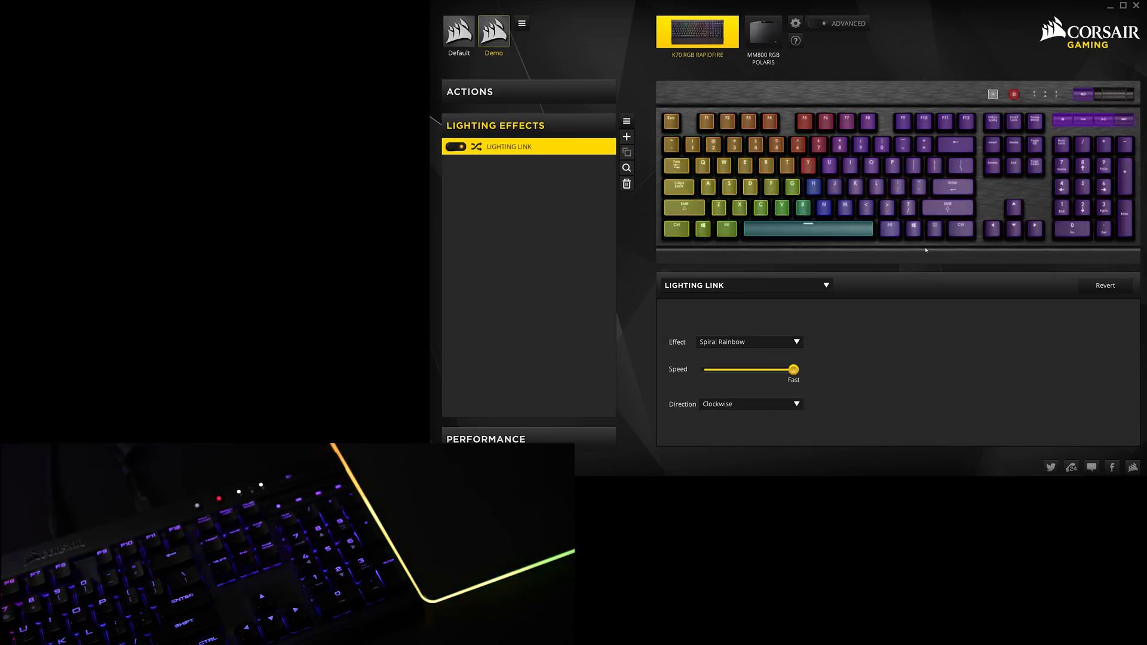
Try a different effect in place of Spiral Rainbow for the Lighting Link
click(785, 289)
click(802, 312)
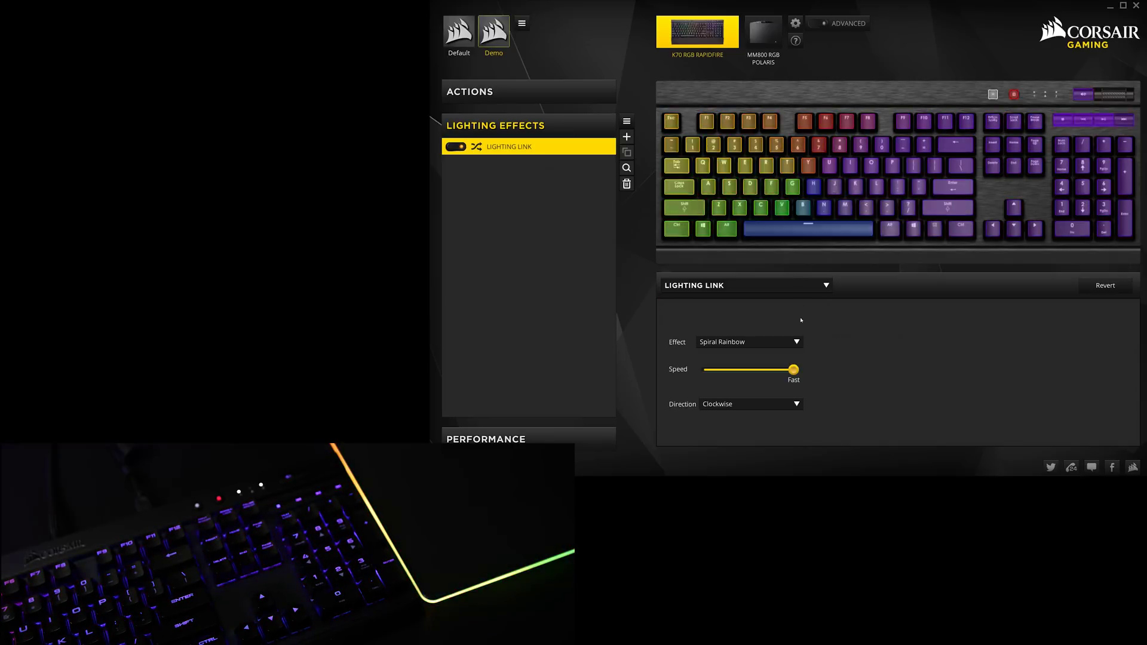
click(796, 342)
click(776, 366)
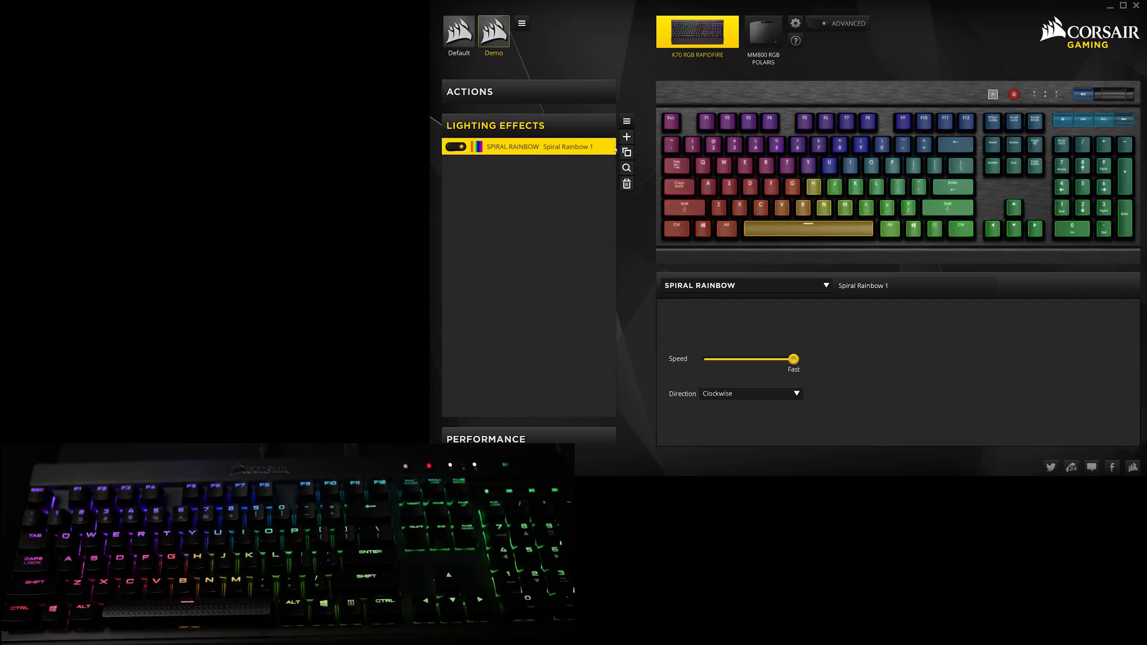
Add a second lighting effect above Spiral Rainbow 1 and make it Rain
click(626, 137)
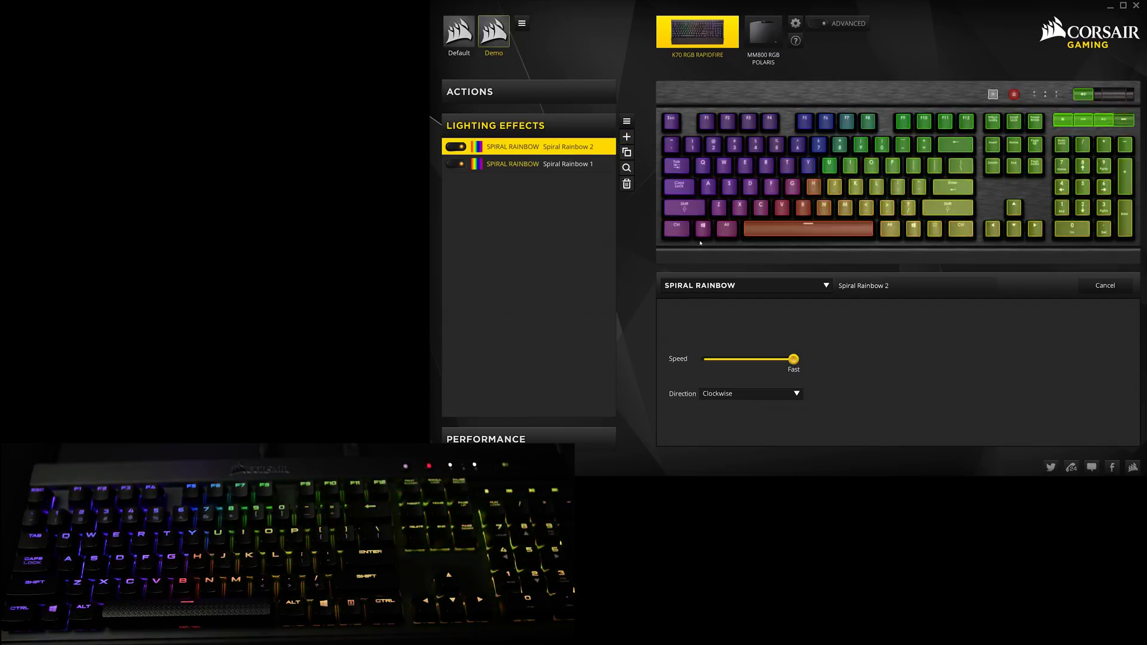
click(698, 285)
click(699, 350)
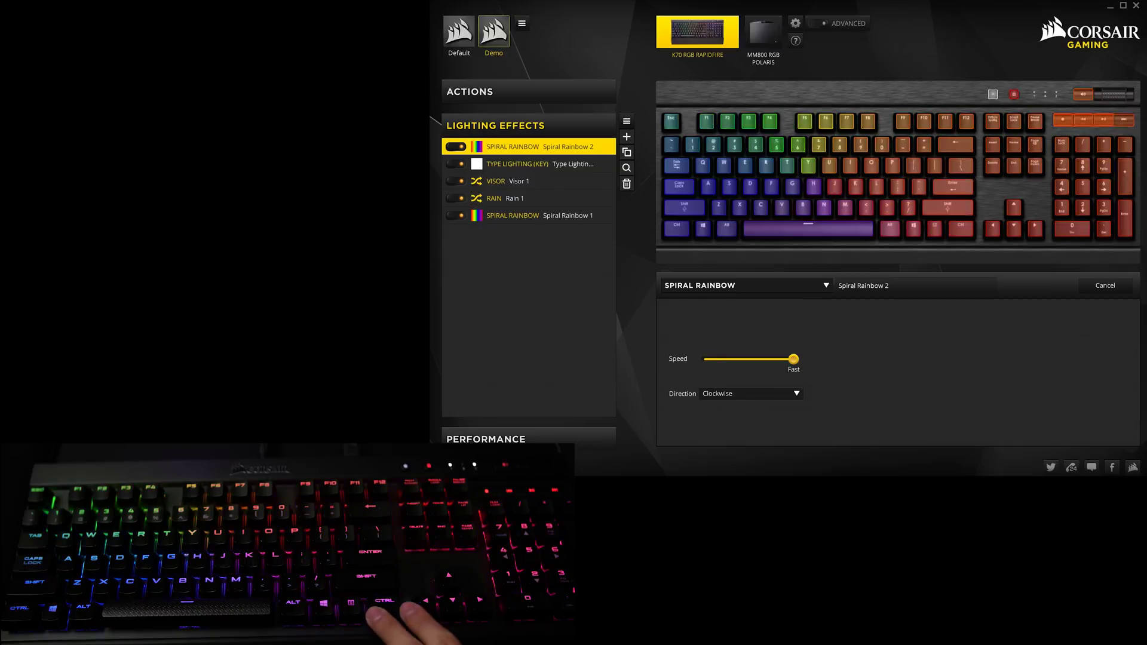
Change the topmost Spiral Rainbow 2 effect to Static Color and test the layered effects on the keyboard
click(743, 285)
scroll(743, 333, down, 2)
scroll(744, 397, down, 1)
scroll(743, 366, up, 2)
scroll(743, 430, down, 2)
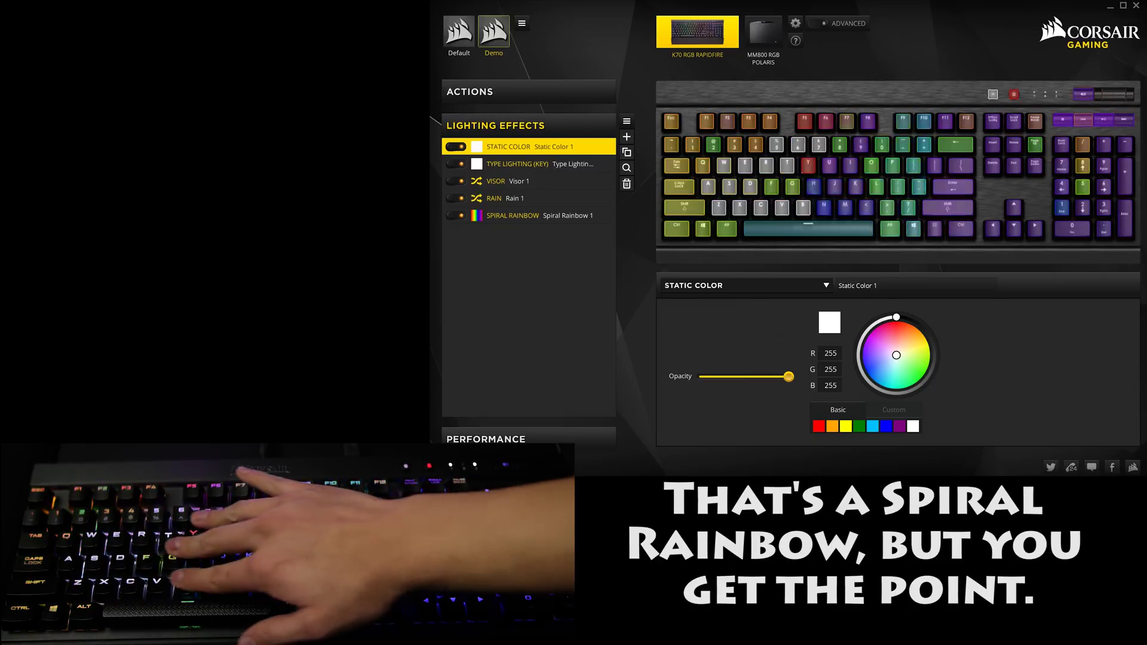
key(Return)
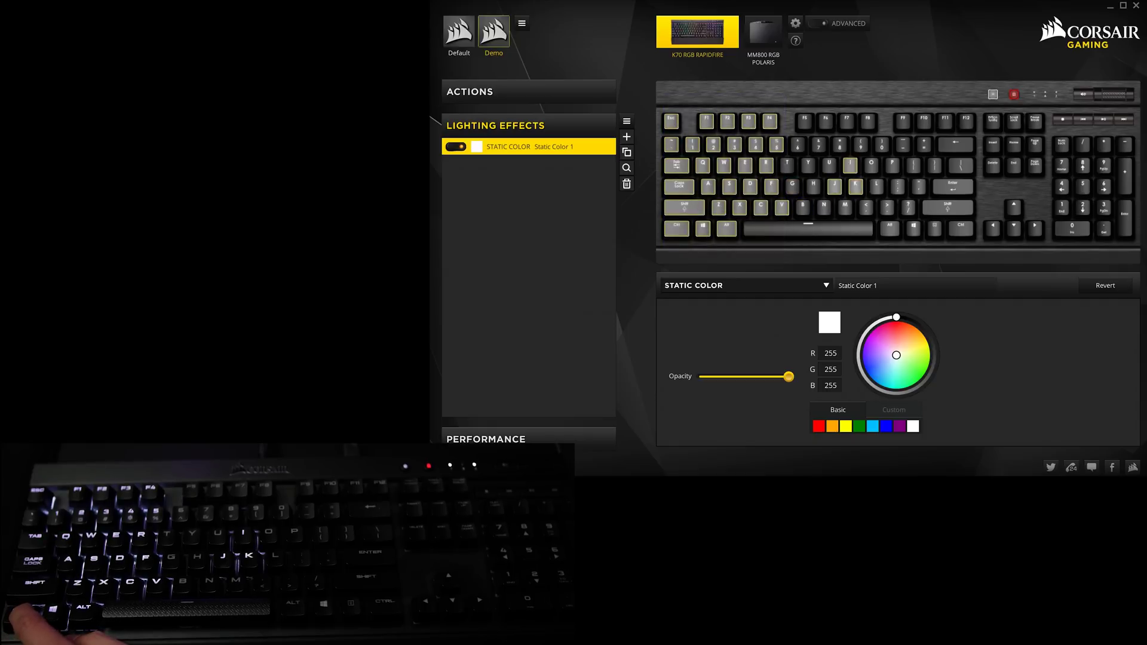
Add more keys around I and K to the static color effect and set its color to purple
ctrl+click(829, 165)
ctrl+click(870, 165)
click(859, 426)
mouse_move(921, 370)
mouse_down()
mouse_move(901, 363)
mouse_move(897, 326)
mouse_up()
click(818, 426)
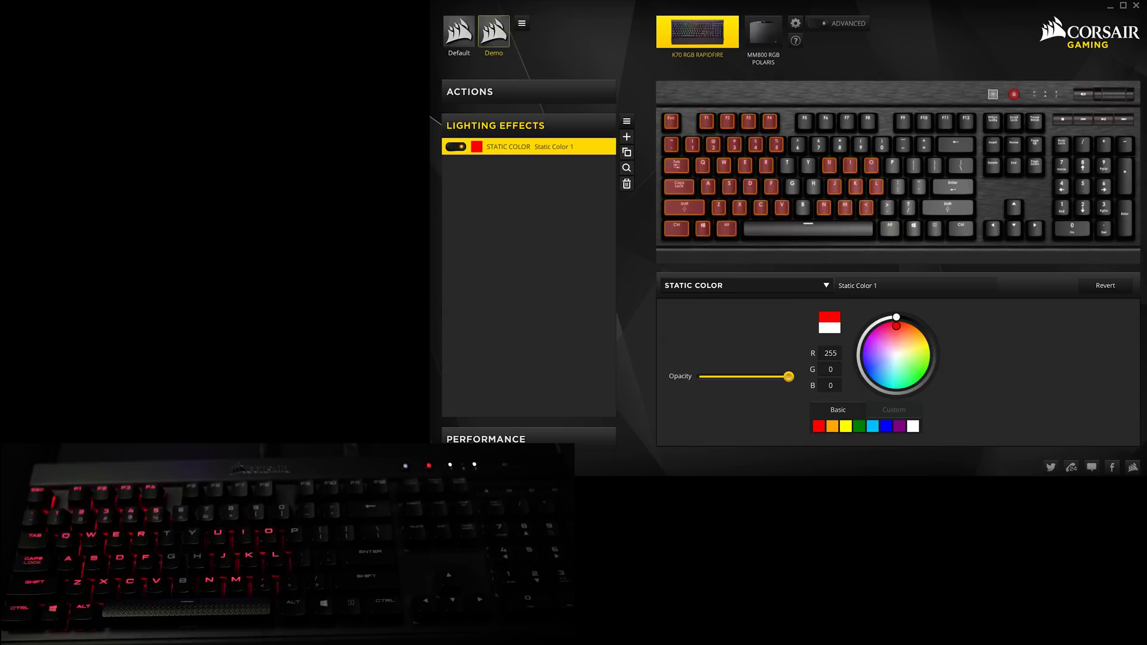
click(898, 426)
Create a second effect above the purple one and make it Static Color
click(627, 136)
click(825, 286)
click(692, 406)
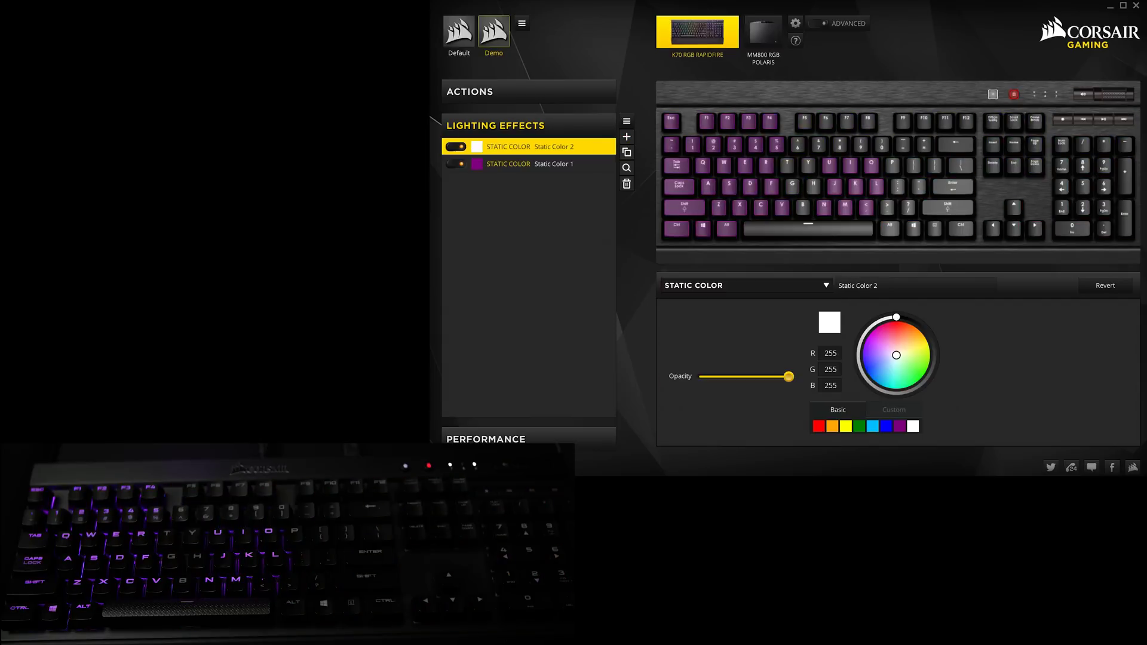
Apply the second static color to the keys from F5 through the numpad's first column in green (0, 128, 0), and duplicate the effect
drag(779, 98, 1075, 242)
drag(909, 377, 920, 372)
click(859, 425)
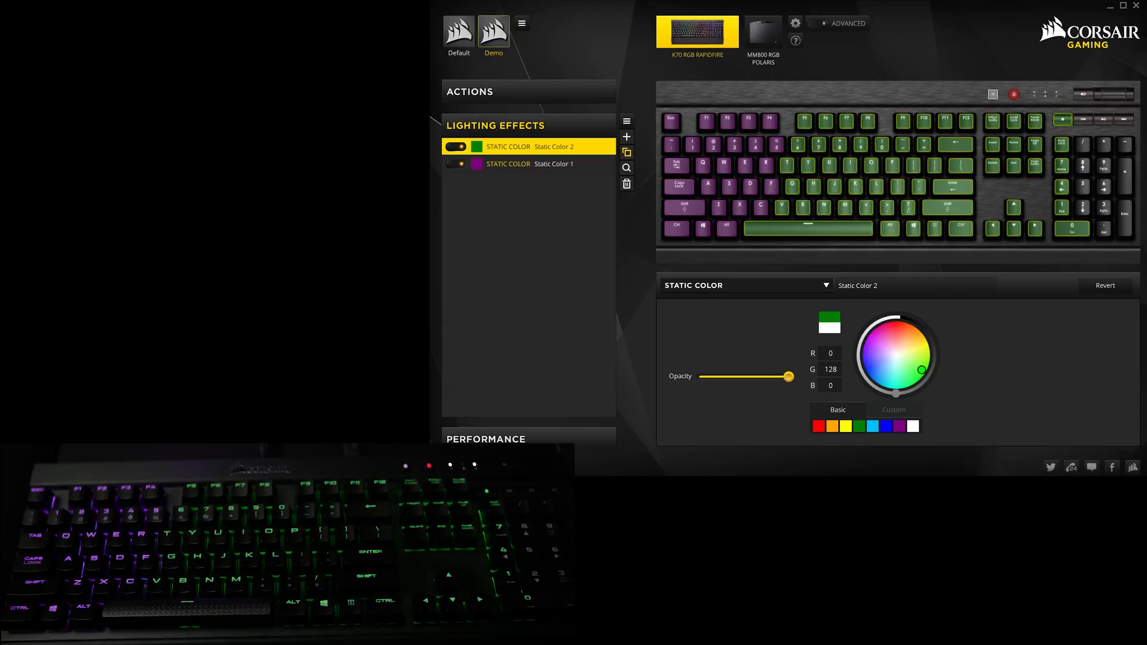
click(627, 152)
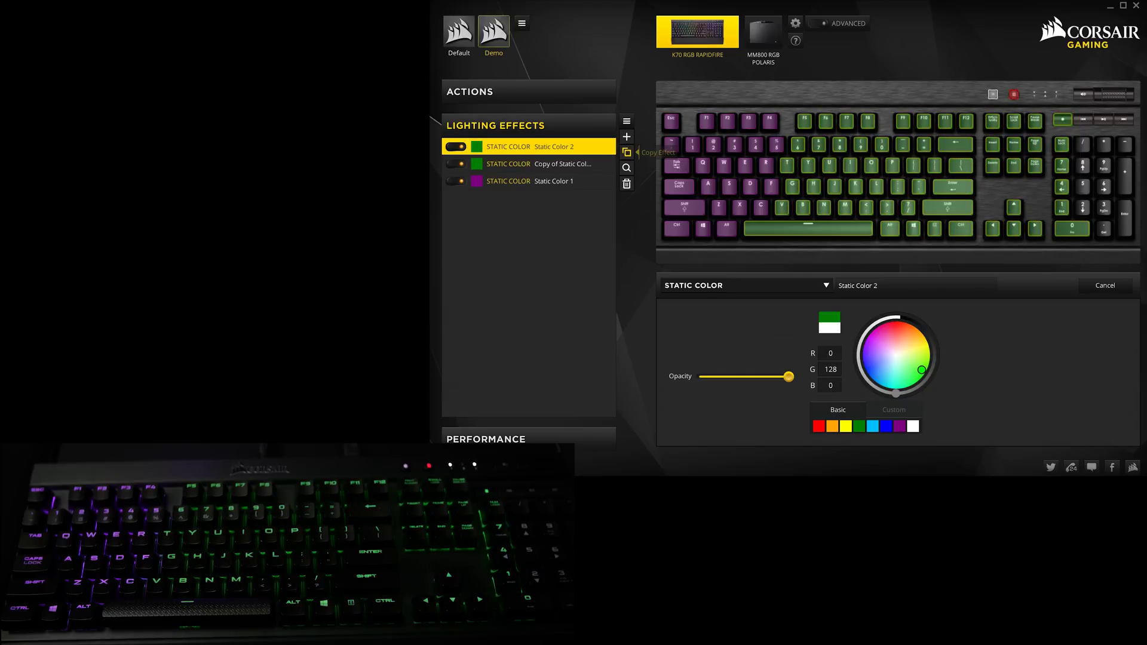
Filter the lighting effects by "copy", delete the duplicated green static color effect, and clear the filter
click(626, 167)
text(copy)
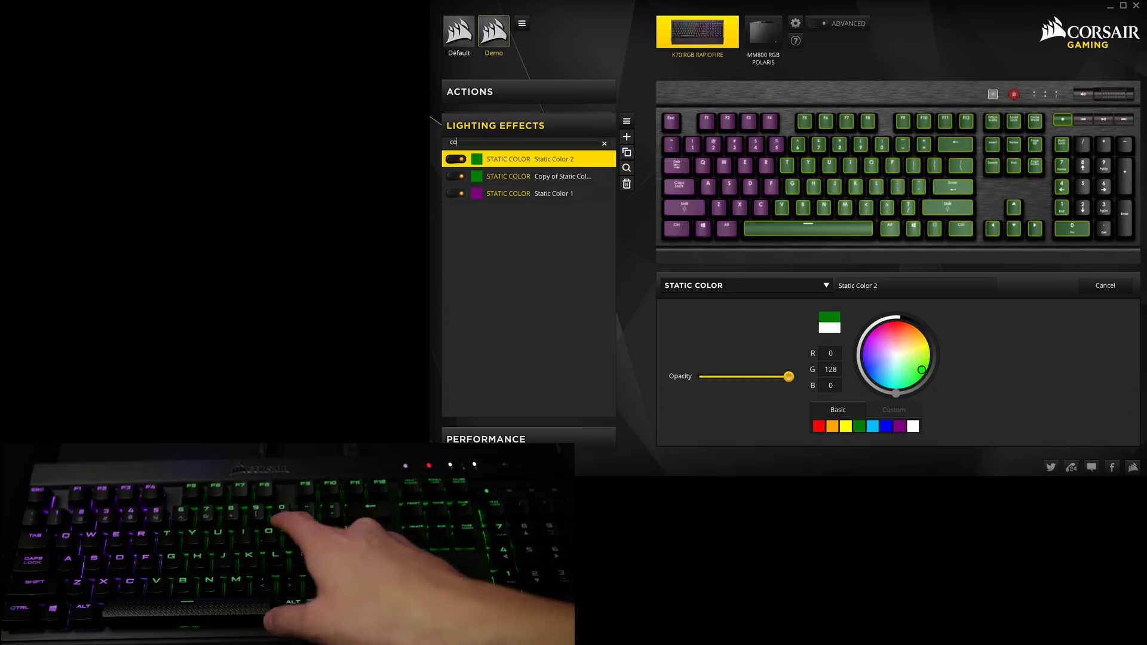
click(627, 167)
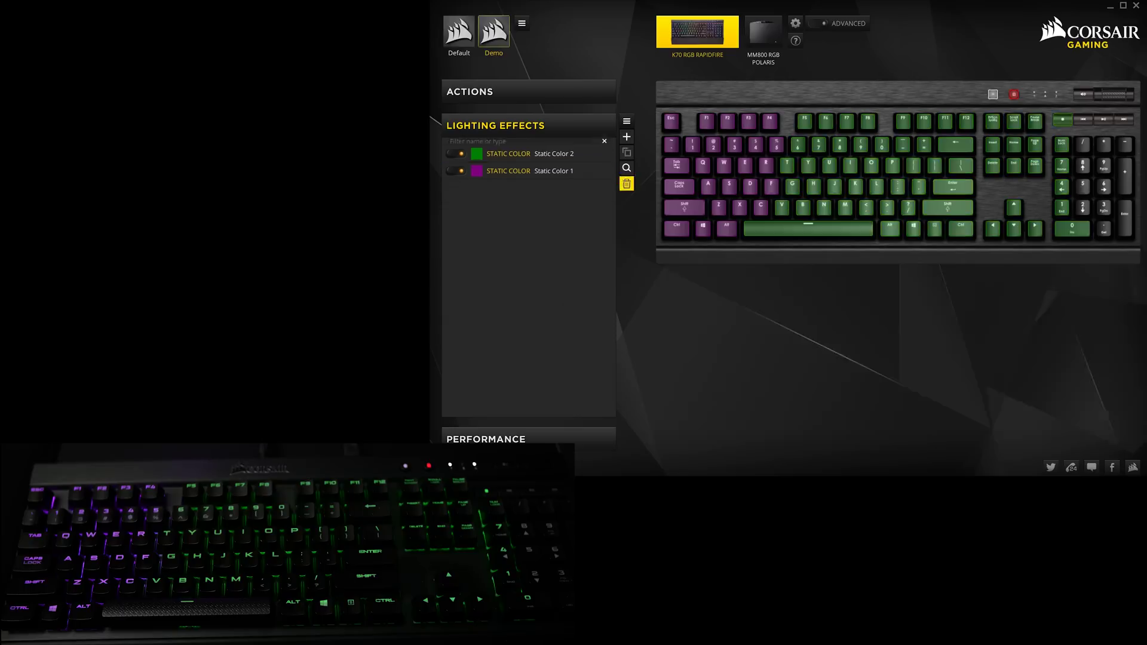
click(626, 183)
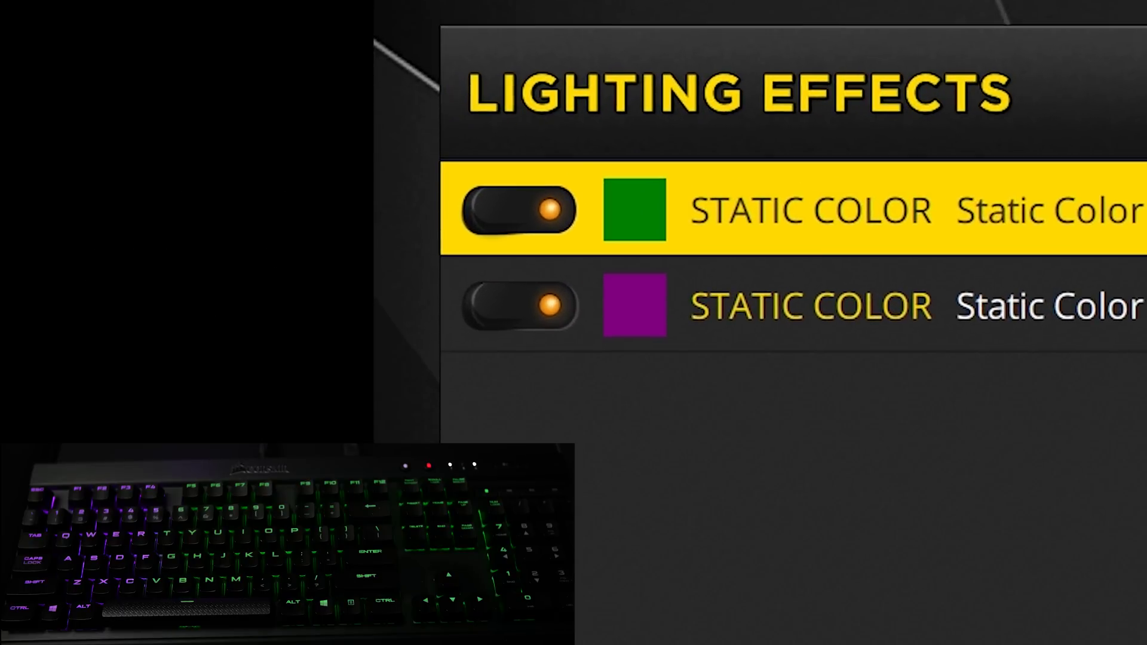
Try toggling and reordering the green static color effect, and rename it Purple
click(455, 146)
drag(528, 146, 528, 163)
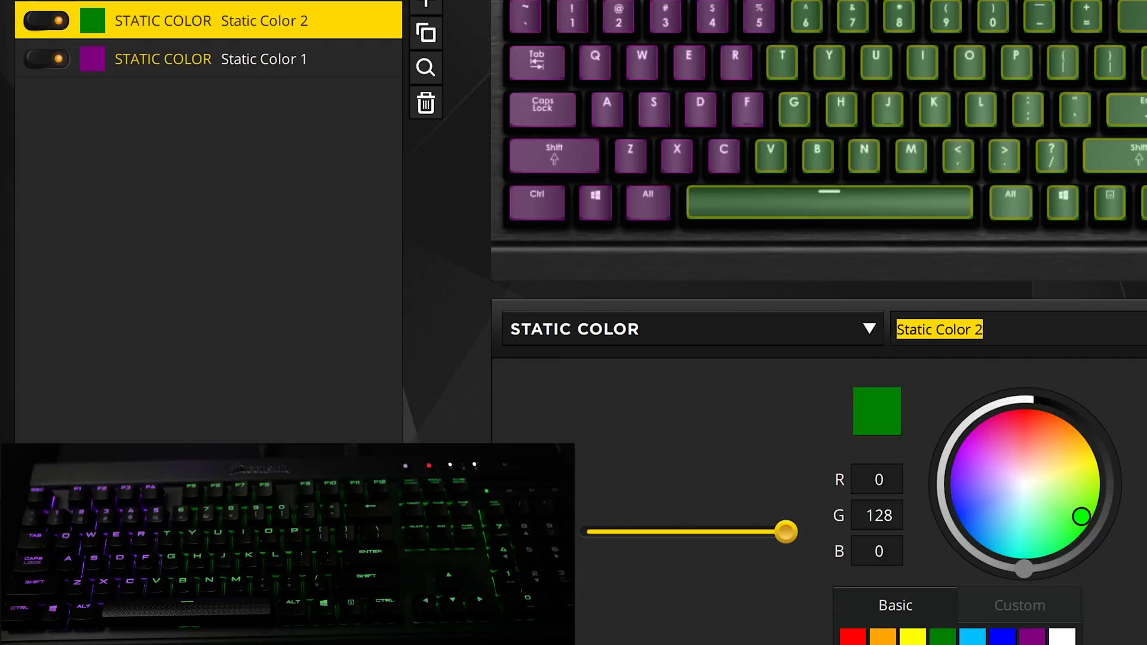
text(Purp)
text(le)
Rename the purple Static Color 1 effect as Green
click(263, 59)
drag(897, 329, 983, 330)
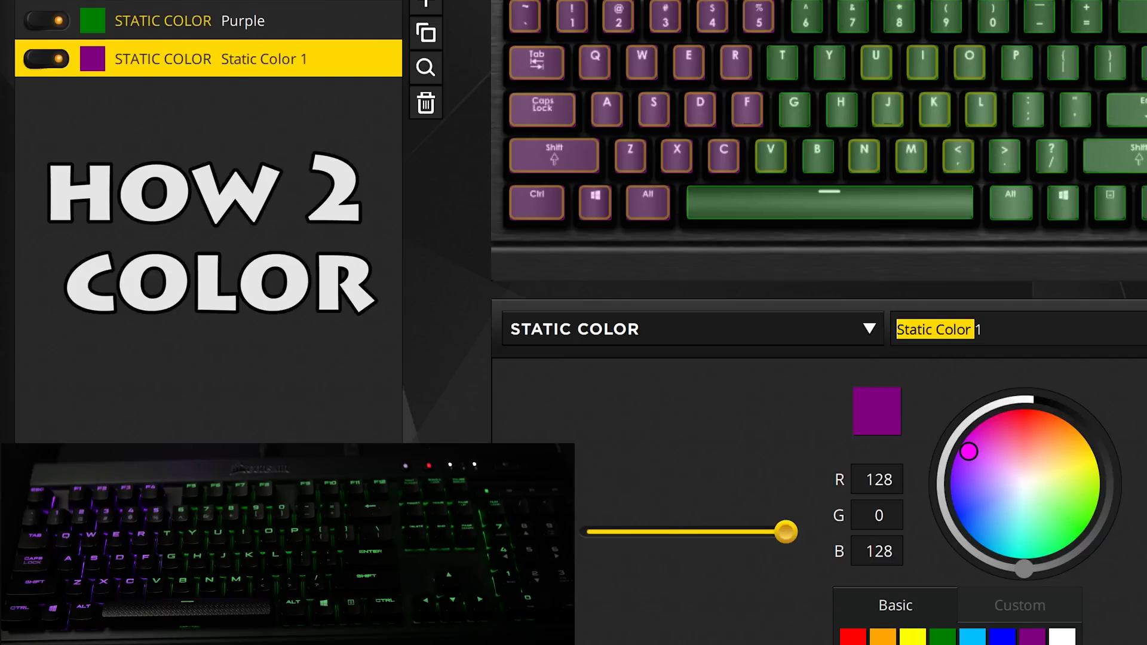
key(BackSpace)
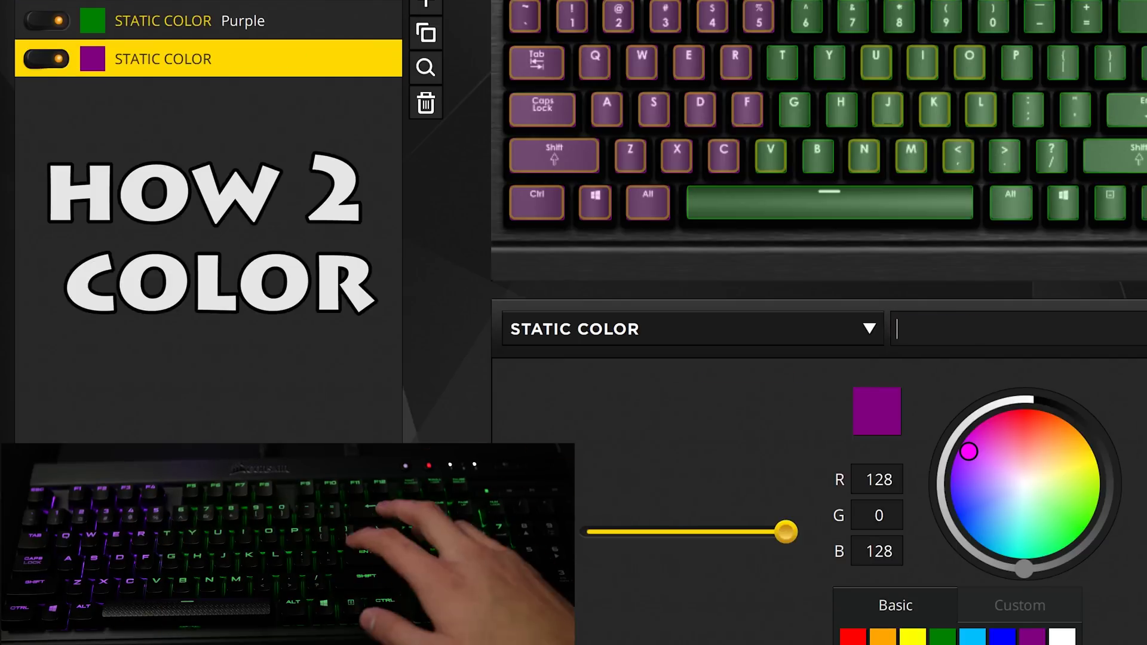
text(Green)
click(239, 20)
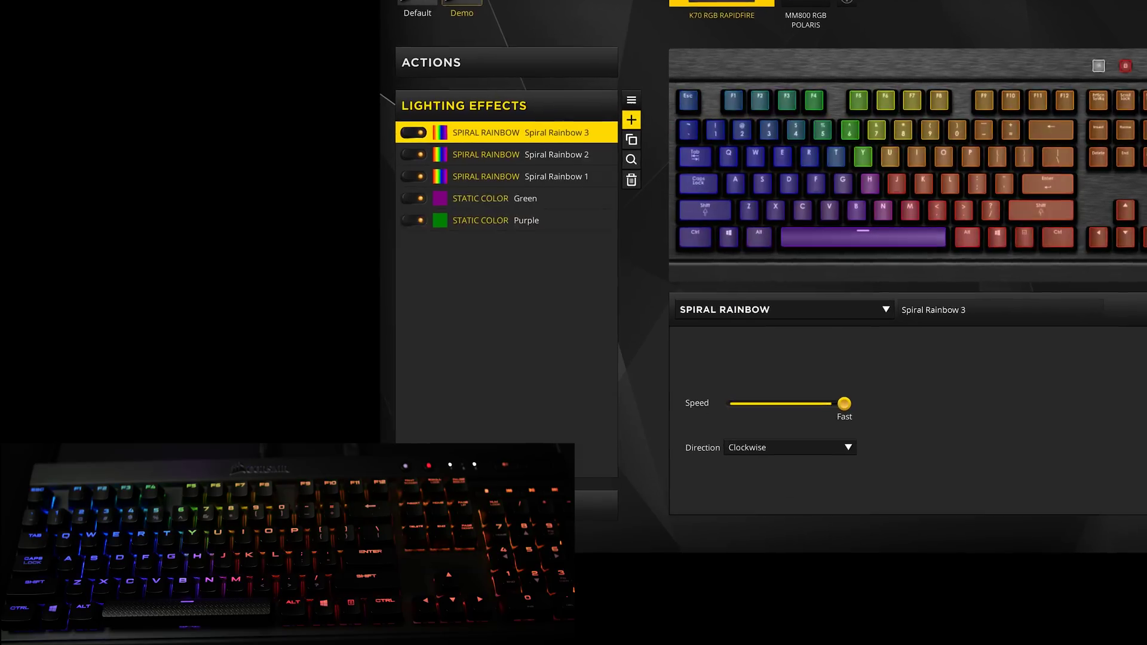
Add a long stack of new Spiral Rainbow effects above the two static color effects
click(638, 99)
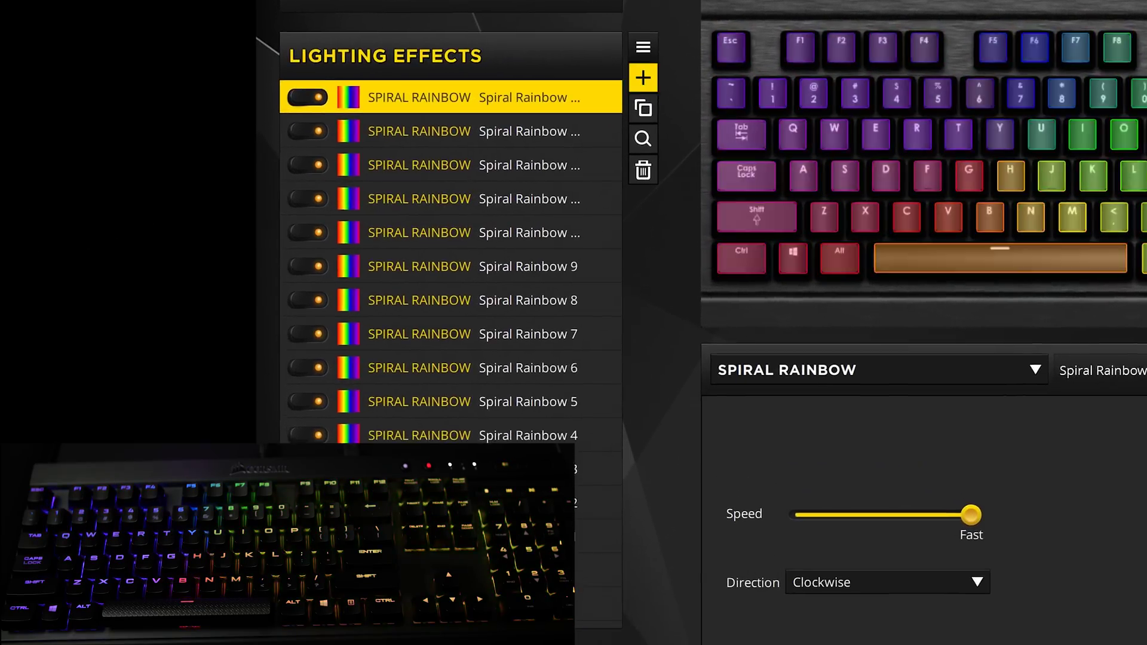
click(637, 99)
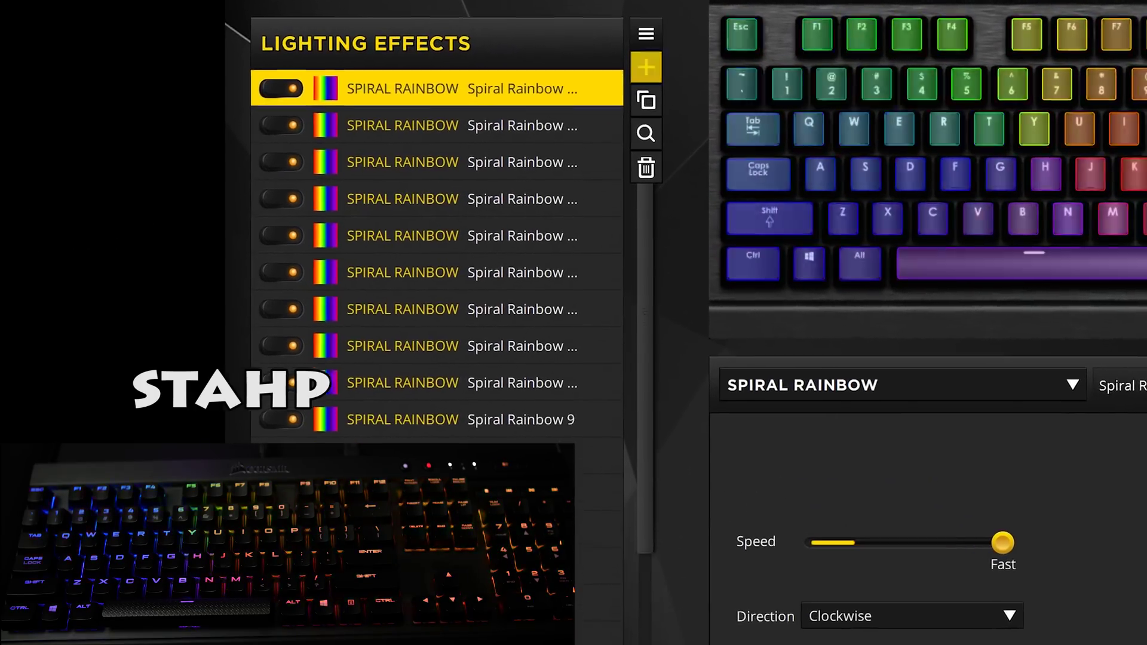
click(637, 98)
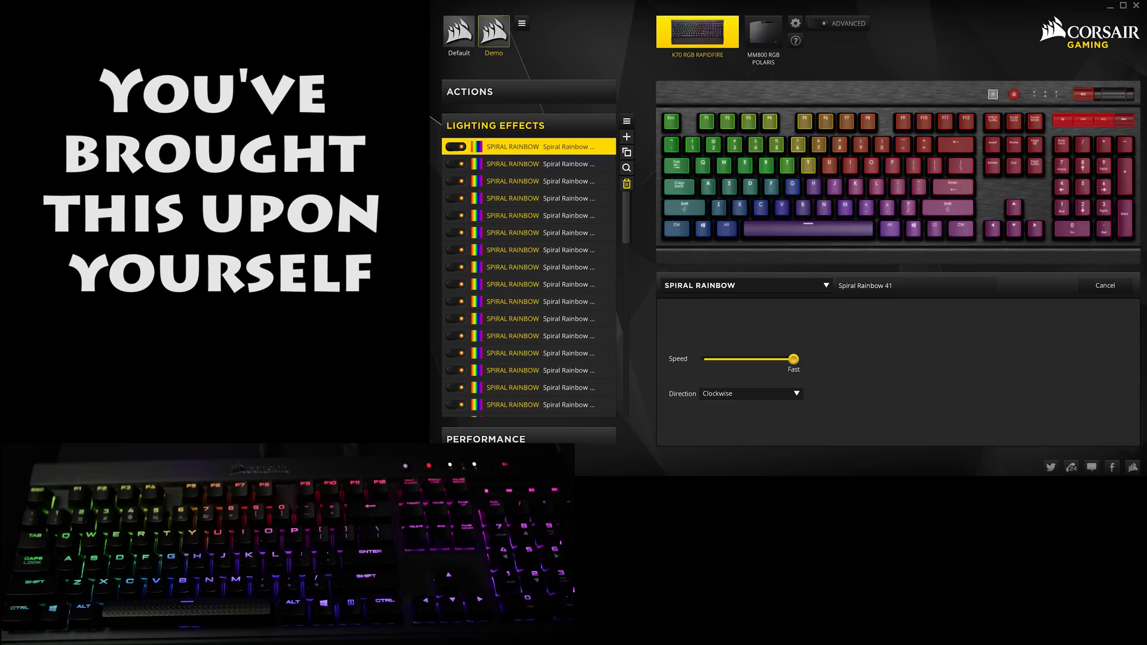
Delete the extra Spiral Rainbow effects one after another, leaving only Spiral Rainbow 1 above the static colors
click(627, 183)
click(626, 183)
click(627, 183)
click(626, 184)
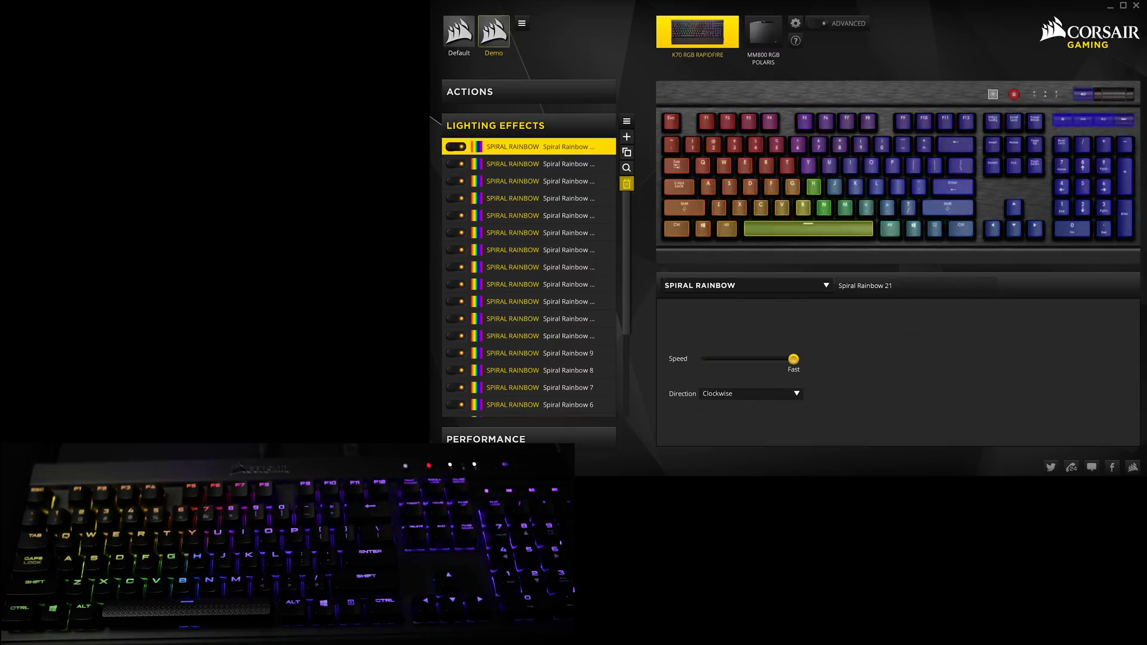
click(627, 183)
click(627, 184)
click(626, 183)
click(627, 183)
click(626, 184)
click(626, 184)
click(626, 184)
click(627, 183)
click(627, 184)
click(626, 183)
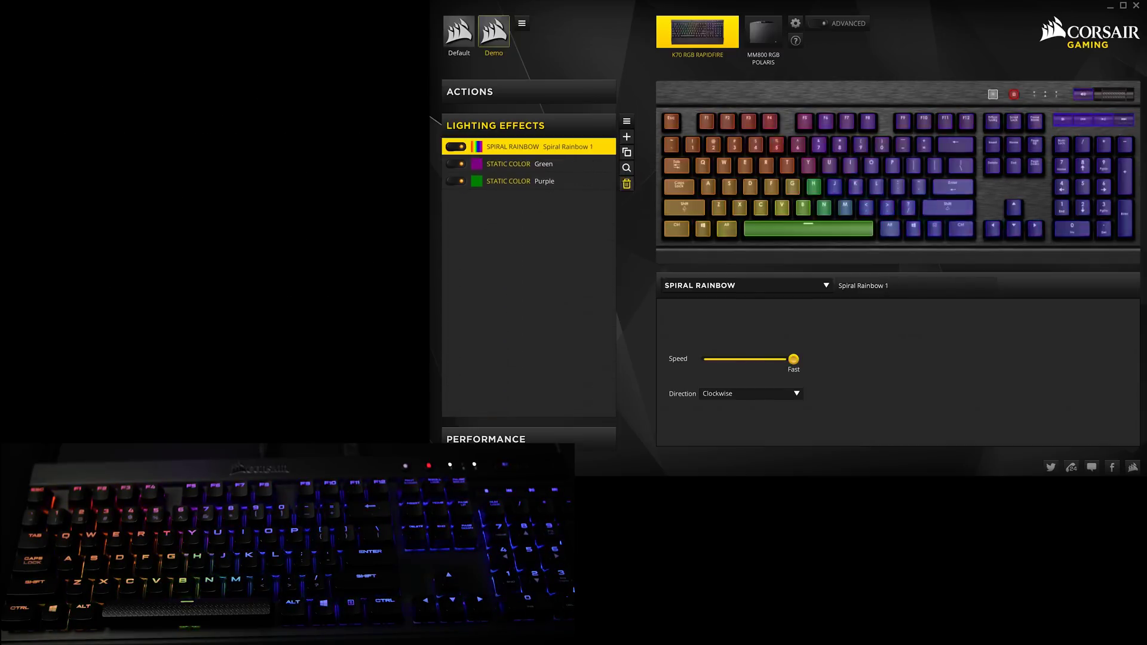
Change the Spiral Rainbow 1 effect to Lighting Link using Type Lighting (Ripple) and test it on the keyboard
click(746, 286)
scroll(744, 382, down, 3)
key(Down)
key(Down)
key(Down)
key(Down)
key(Return)
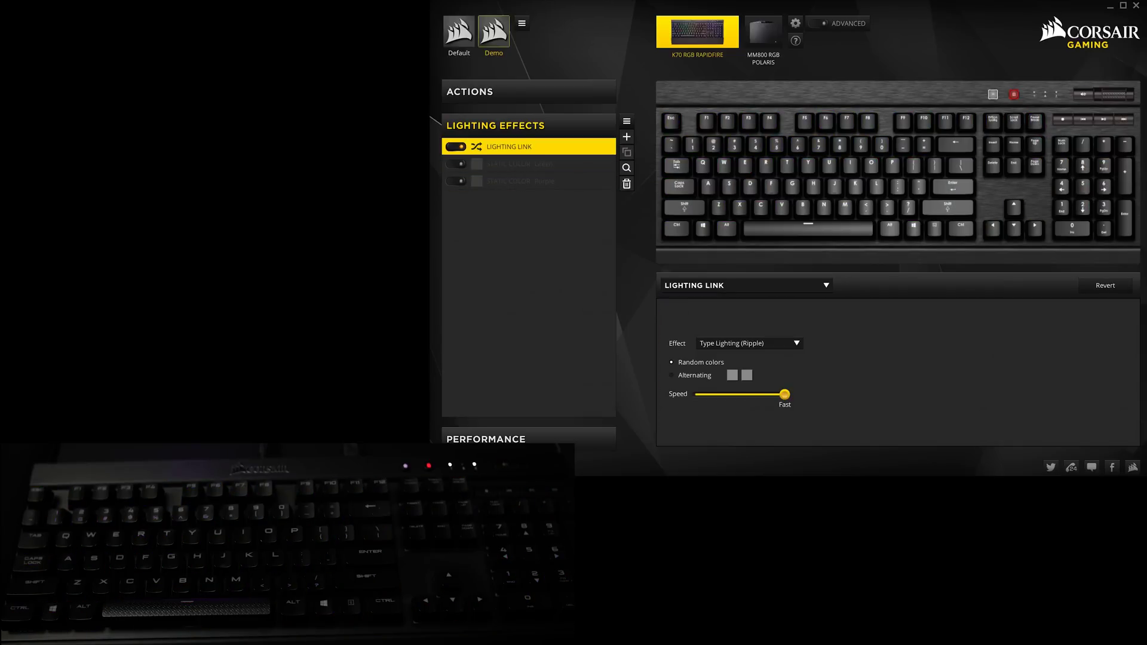
key(space)
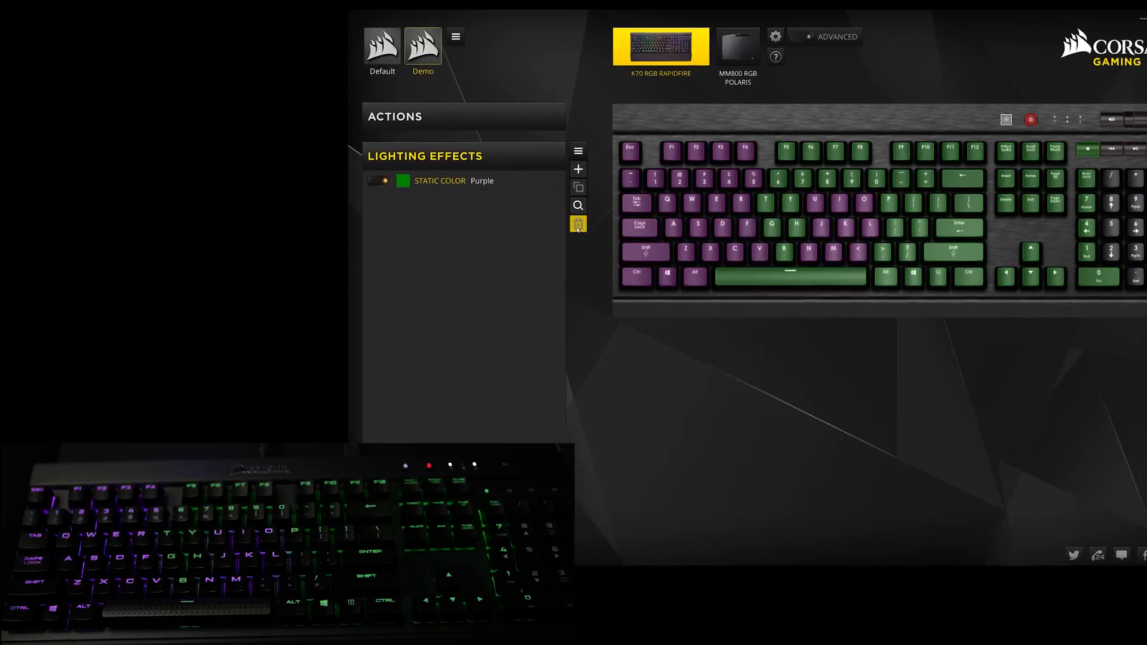
Delete all remaining lighting effects and turn on the advanced mode
click(626, 184)
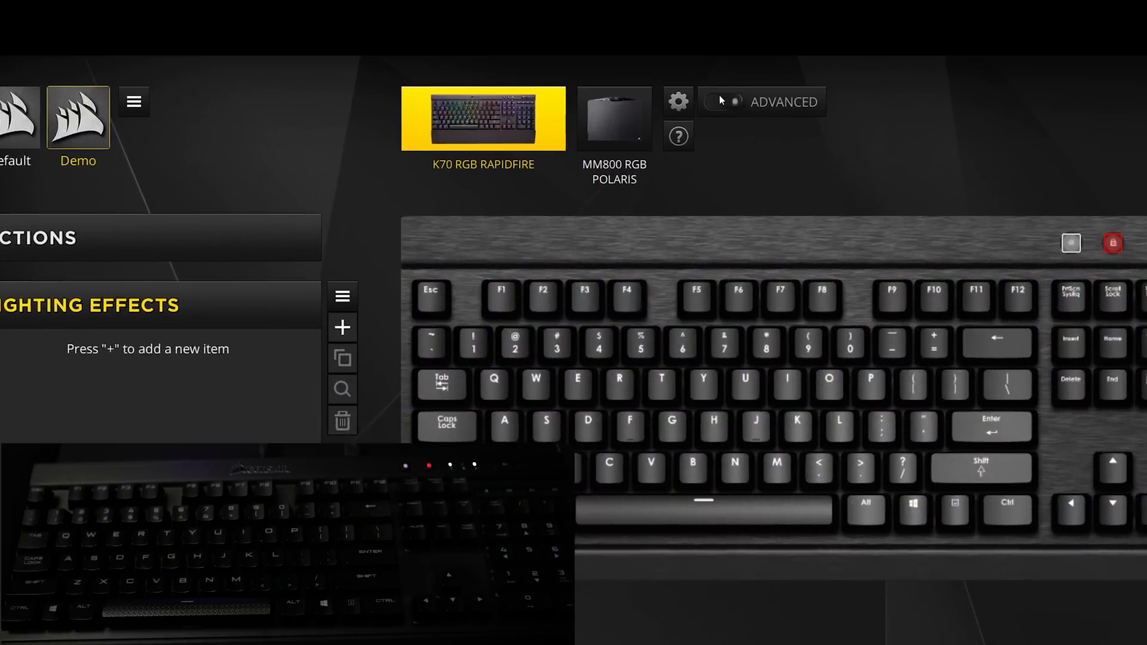
click(720, 101)
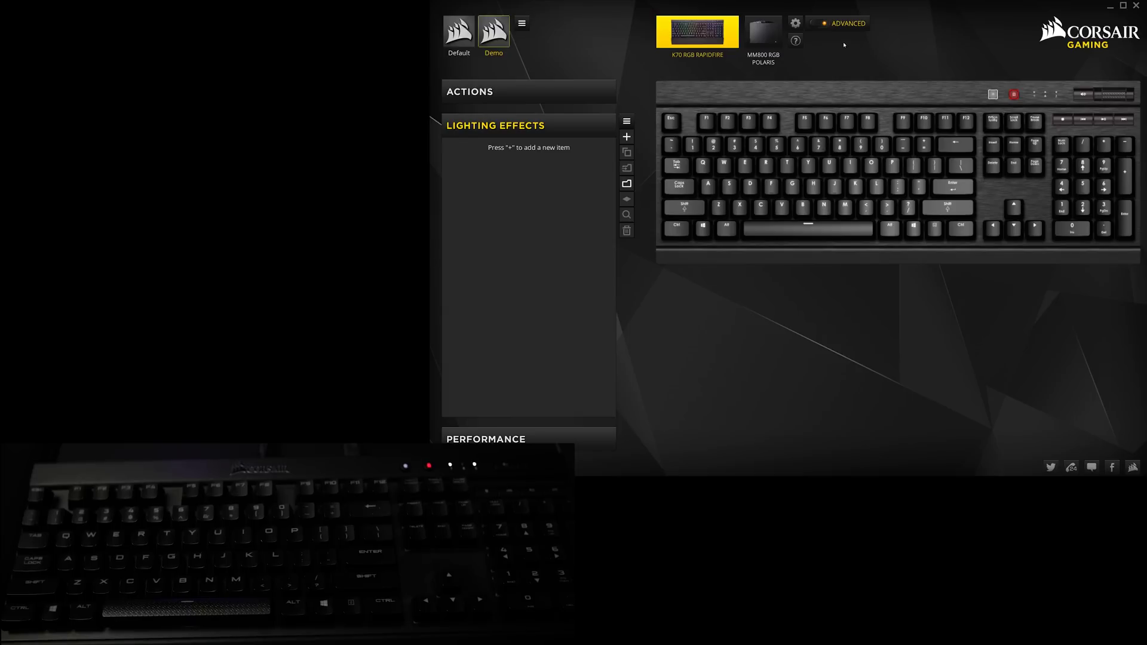
Create a Gradient effect and assign it to the leftmost keys, from Esc through F2, 3, E, S, X and Alt
click(628, 136)
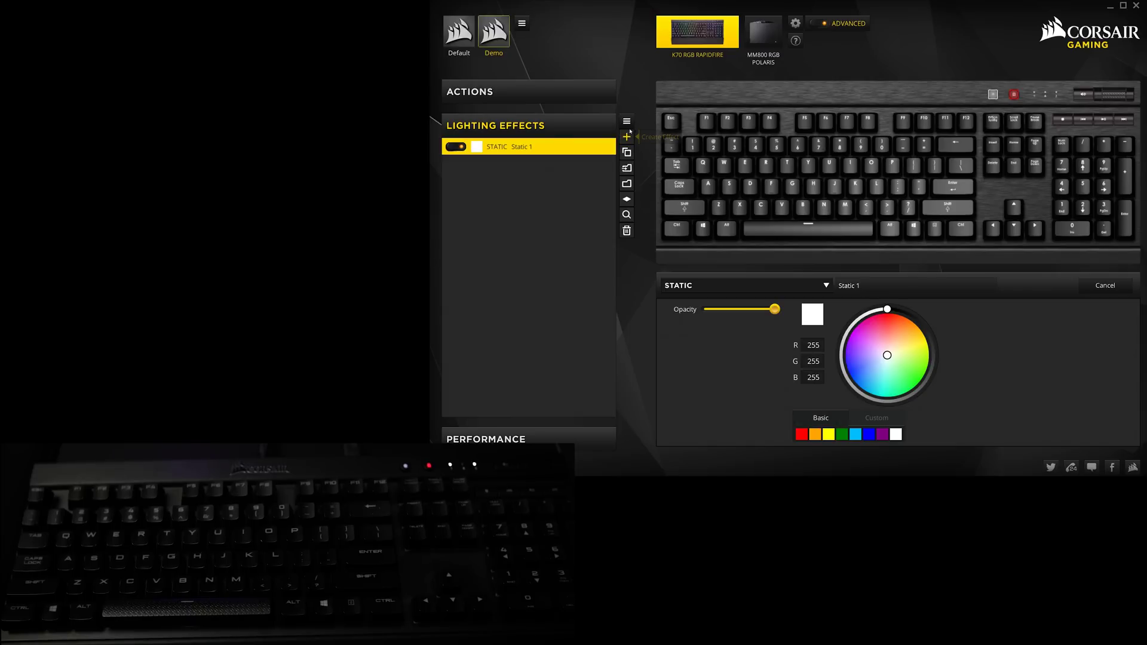
click(768, 286)
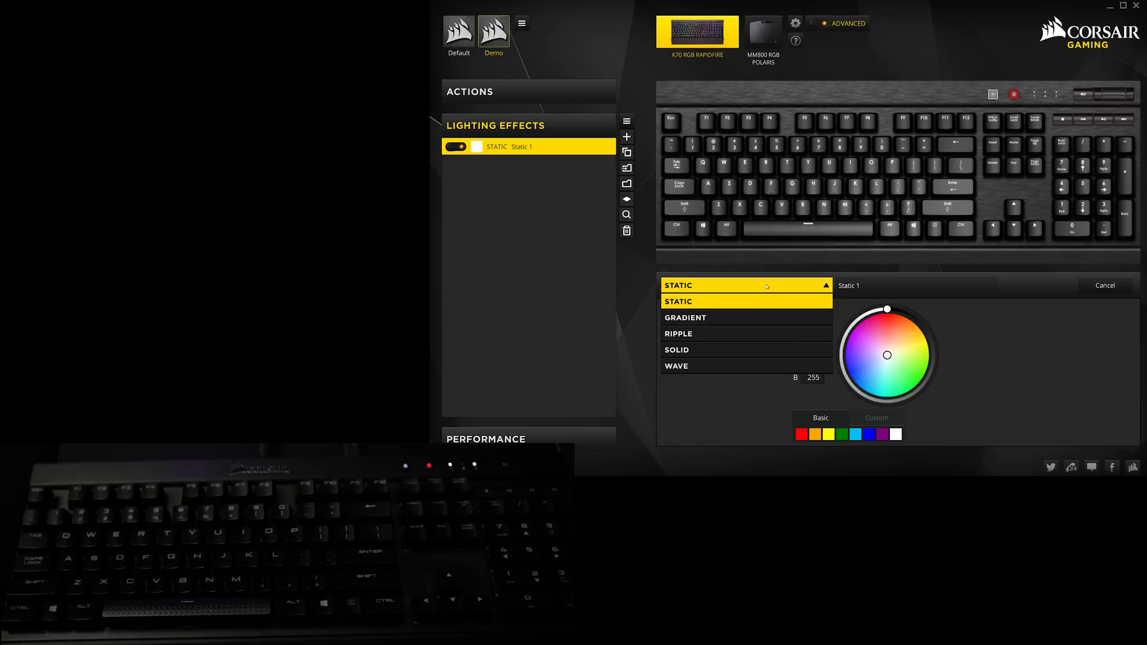
click(759, 318)
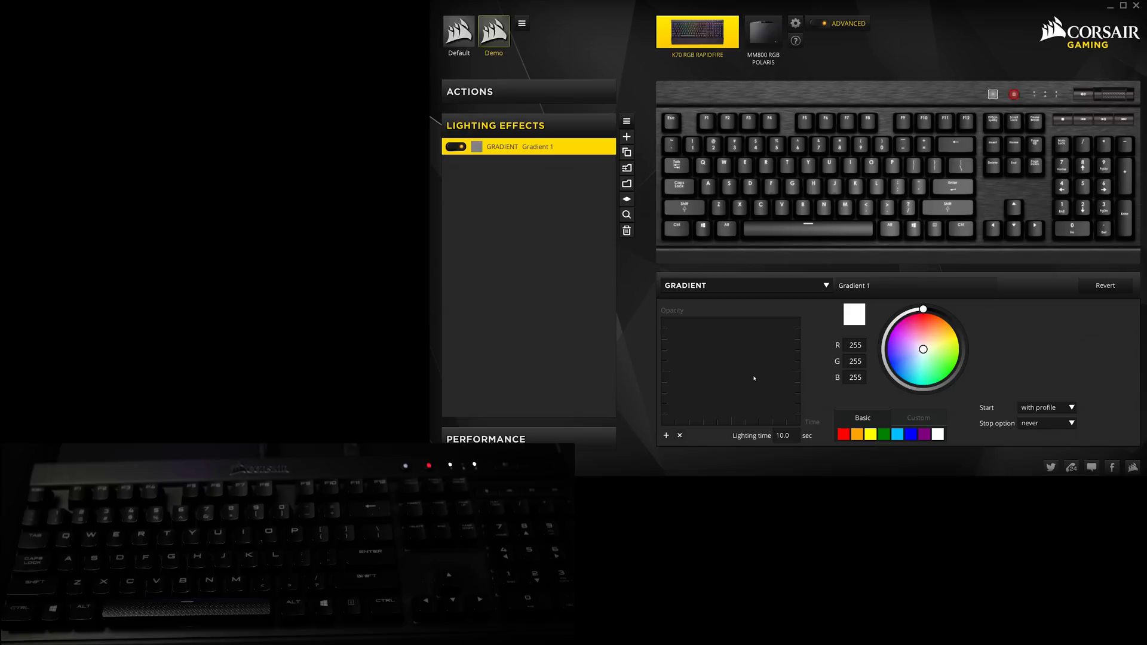
drag(668, 103, 748, 249)
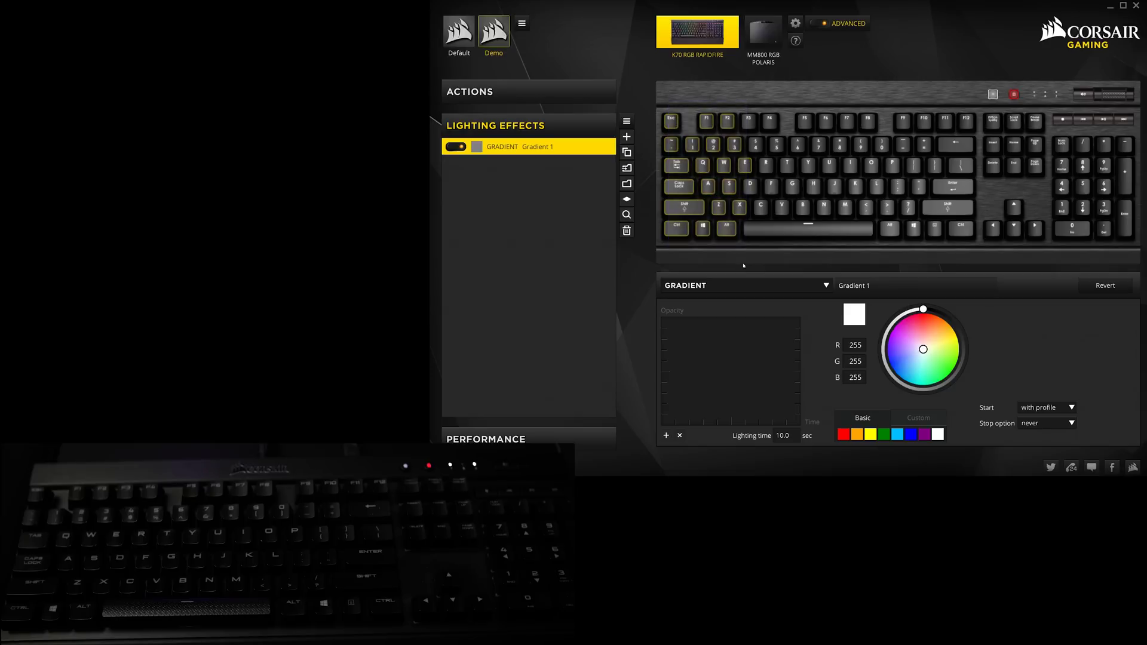
Add two gradient points, move the second to about mid-time at slightly lower opacity, and color it red (255, 20, 0)
click(666, 436)
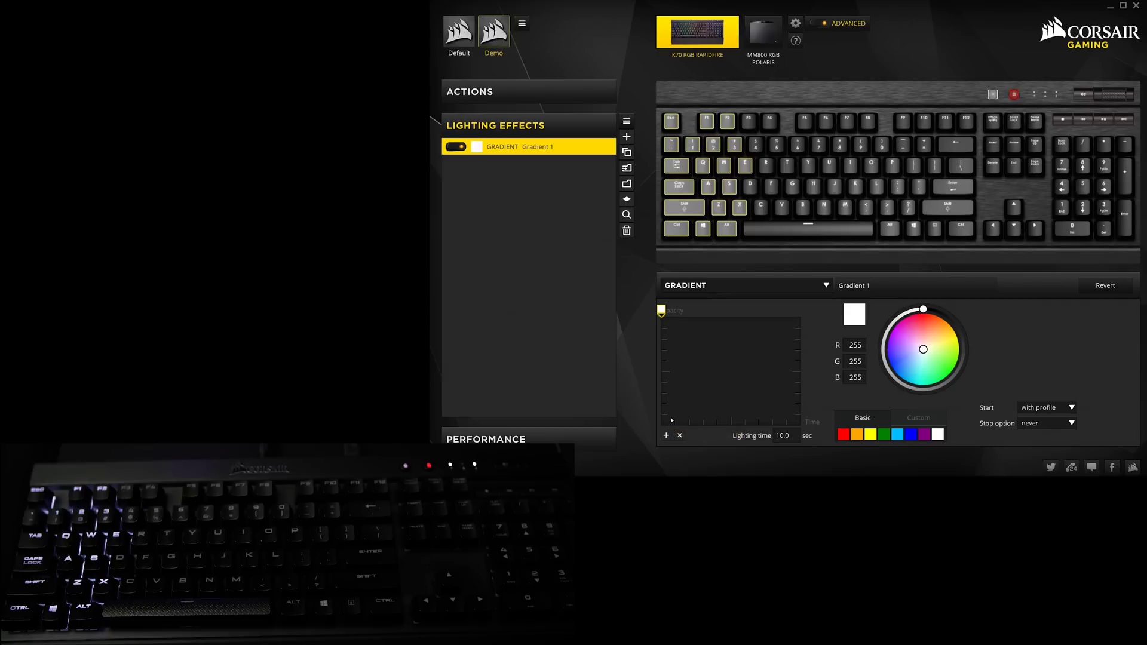
click(665, 435)
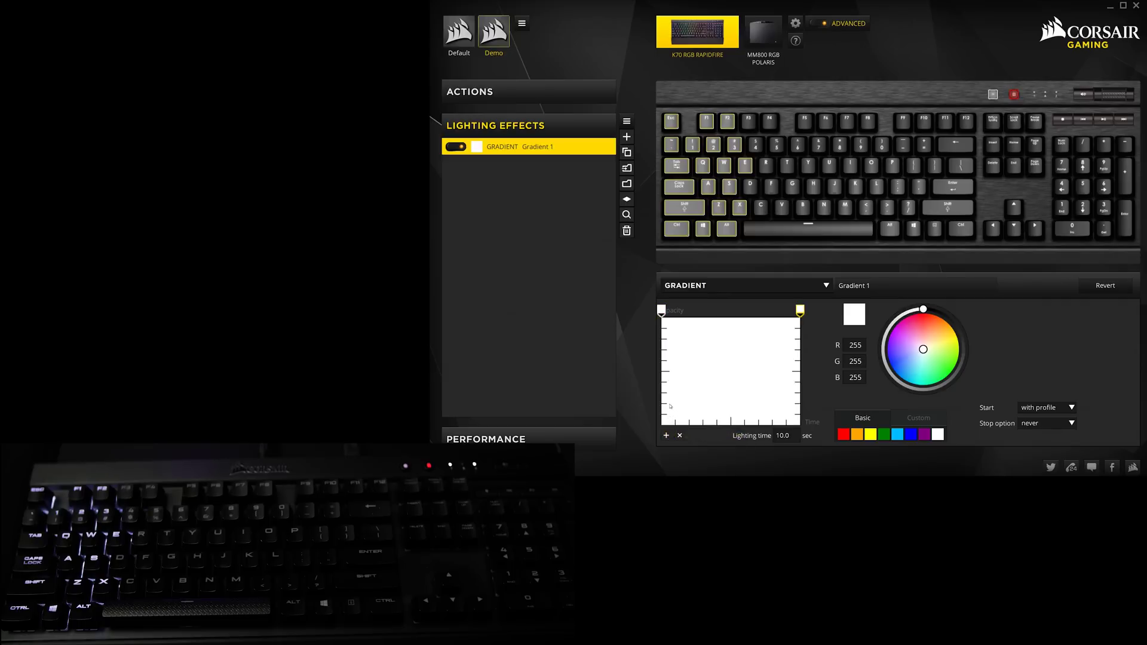
drag(800, 309, 725, 335)
drag(934, 337, 925, 318)
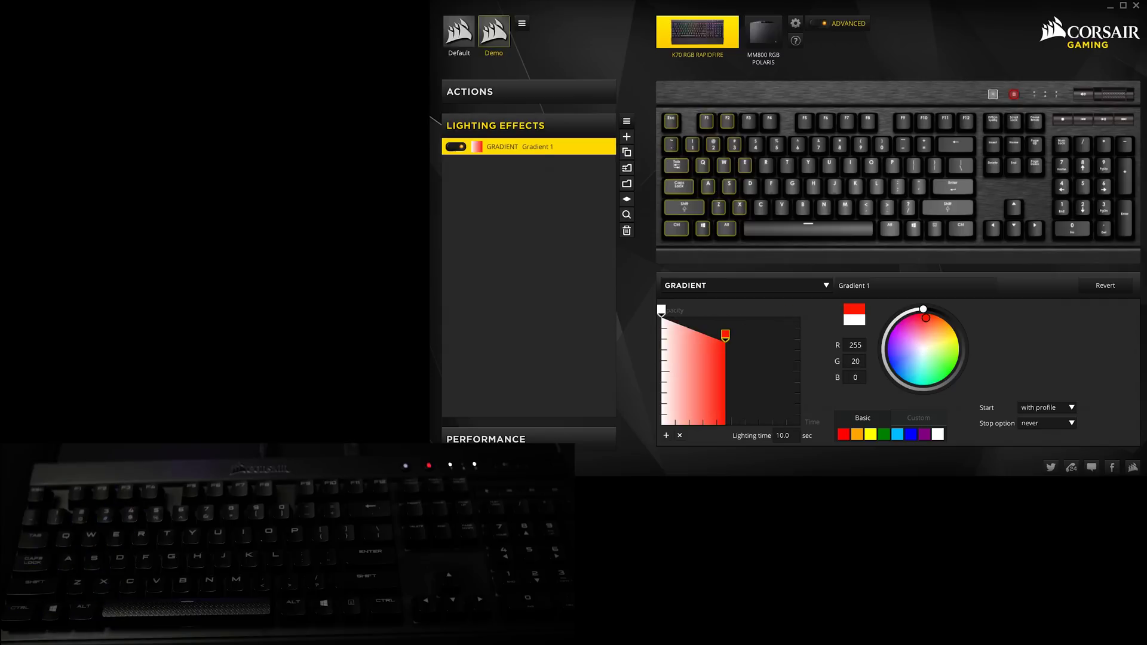
Add a third gradient point at the end with full opacity in green (0, 255, 15), and color the first point light blue (0, 191, 255)
click(666, 435)
drag(799, 334, 800, 310)
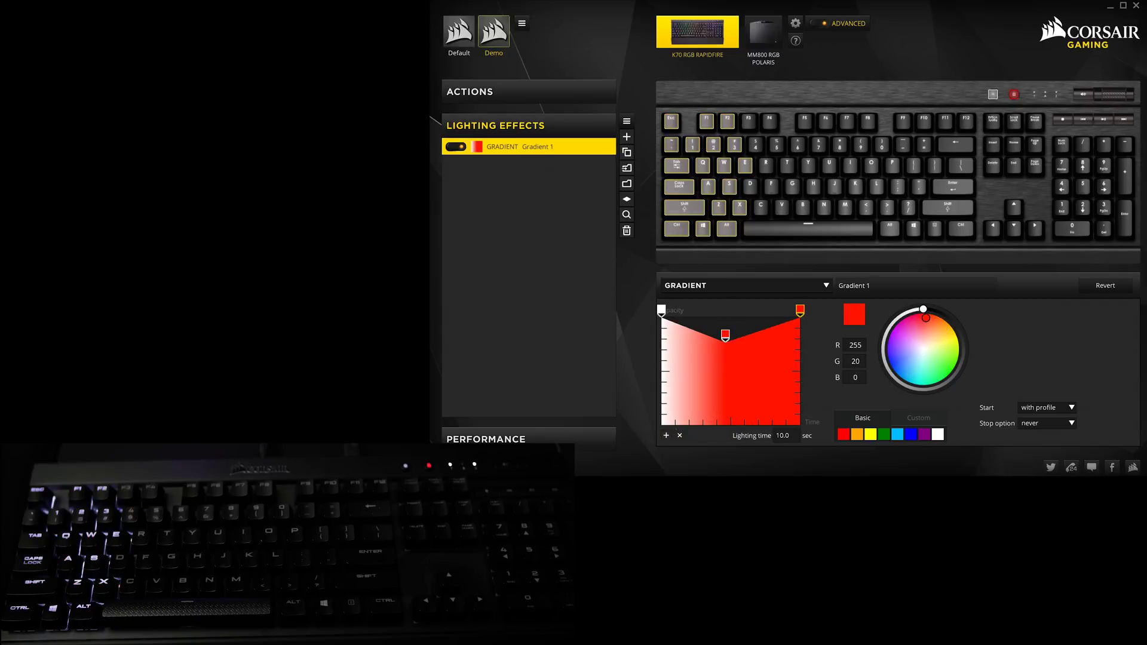
click(948, 368)
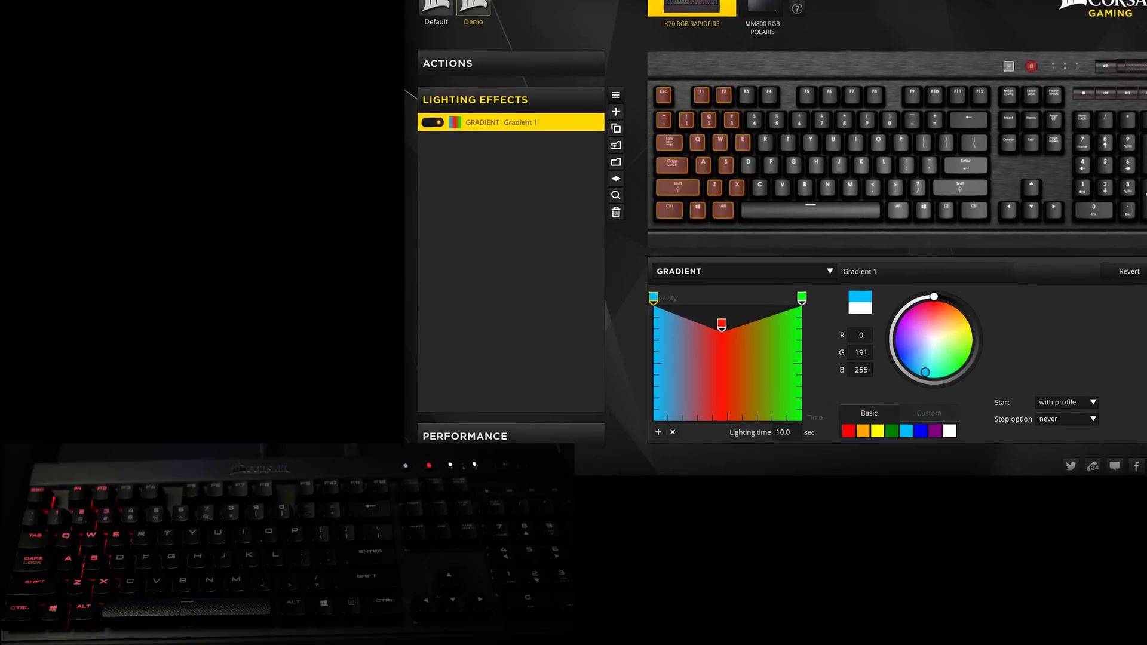
Set the gradient's lighting time to 2 seconds
drag(775, 436, 791, 435)
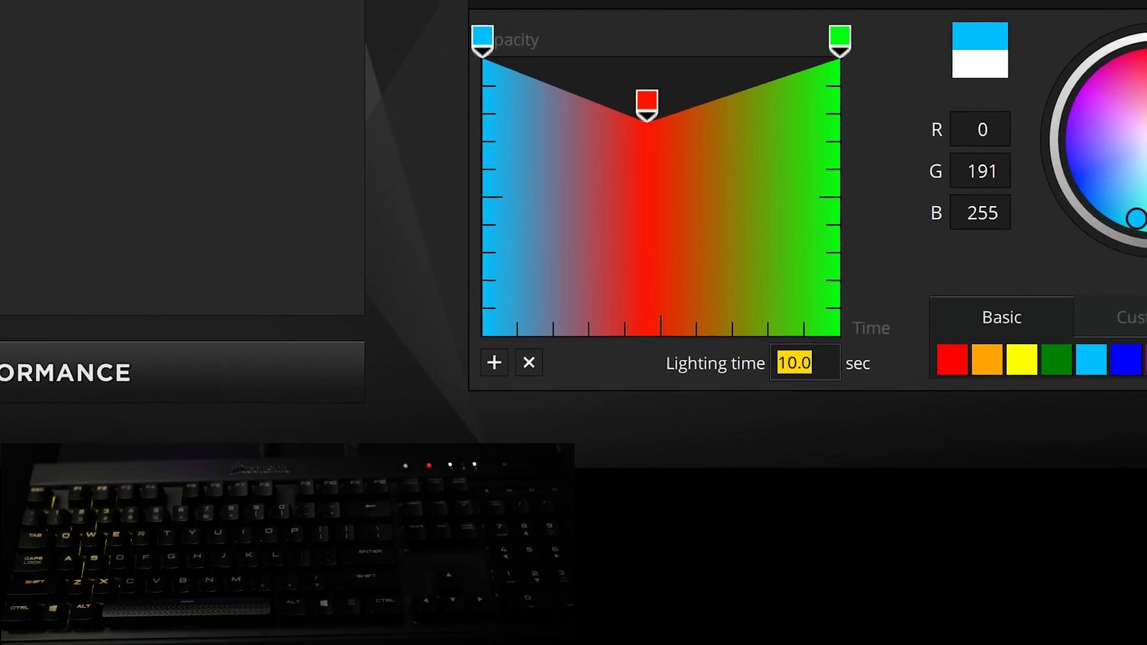
text(2)
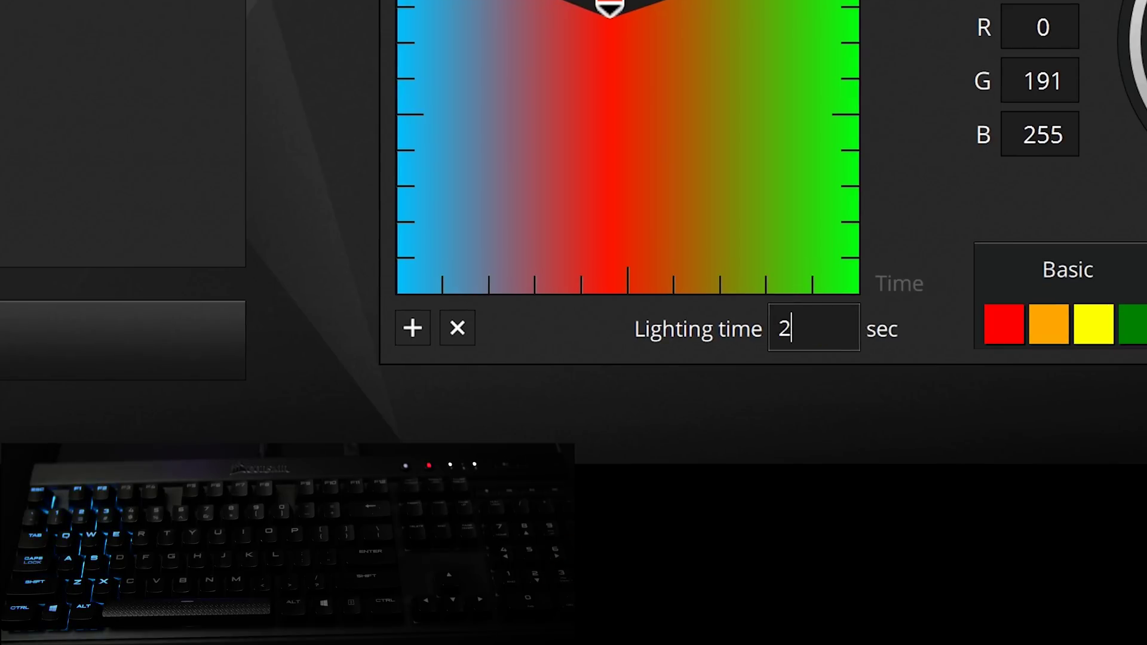
key(Return)
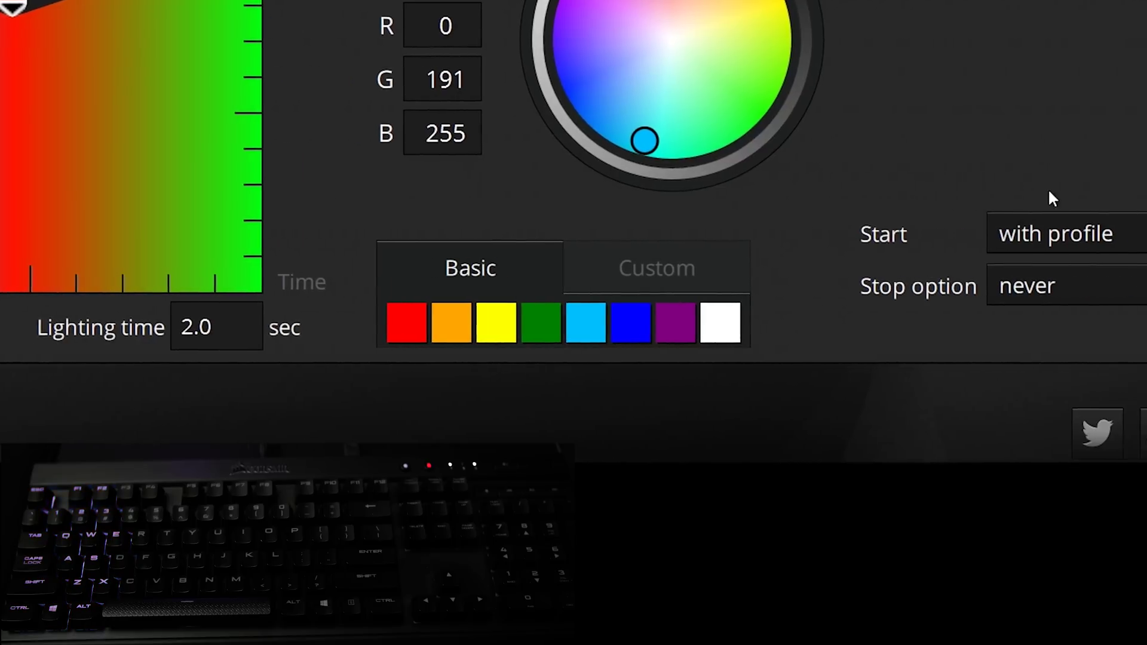
Set the gradient to start on key pressed and choose the "after" stop option
click(1051, 234)
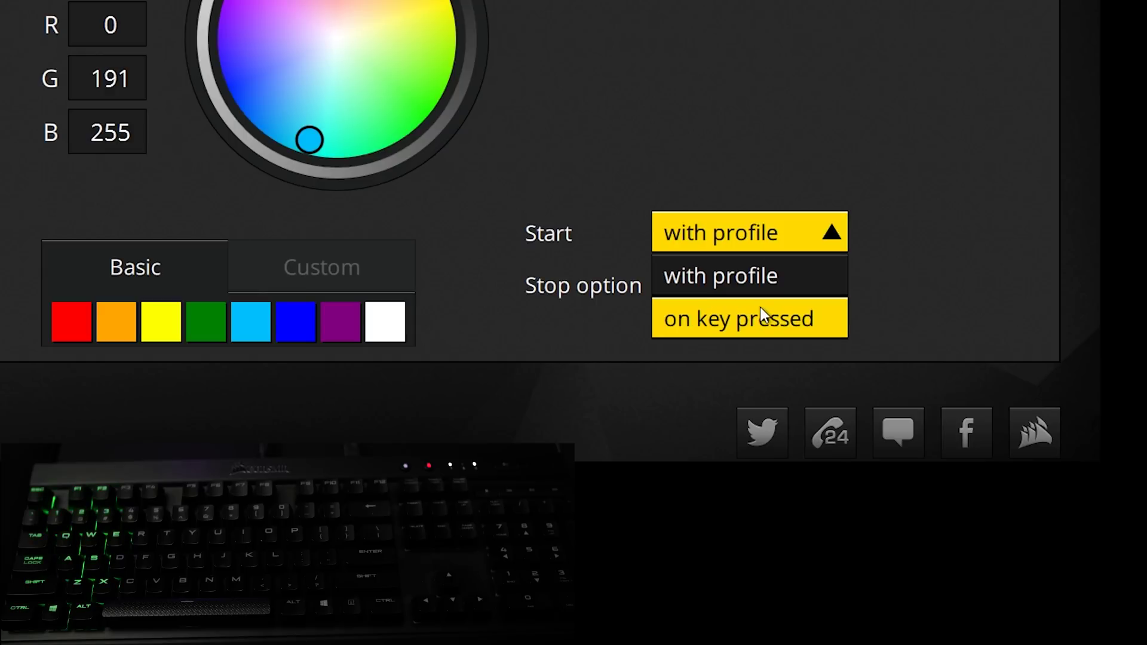
click(755, 322)
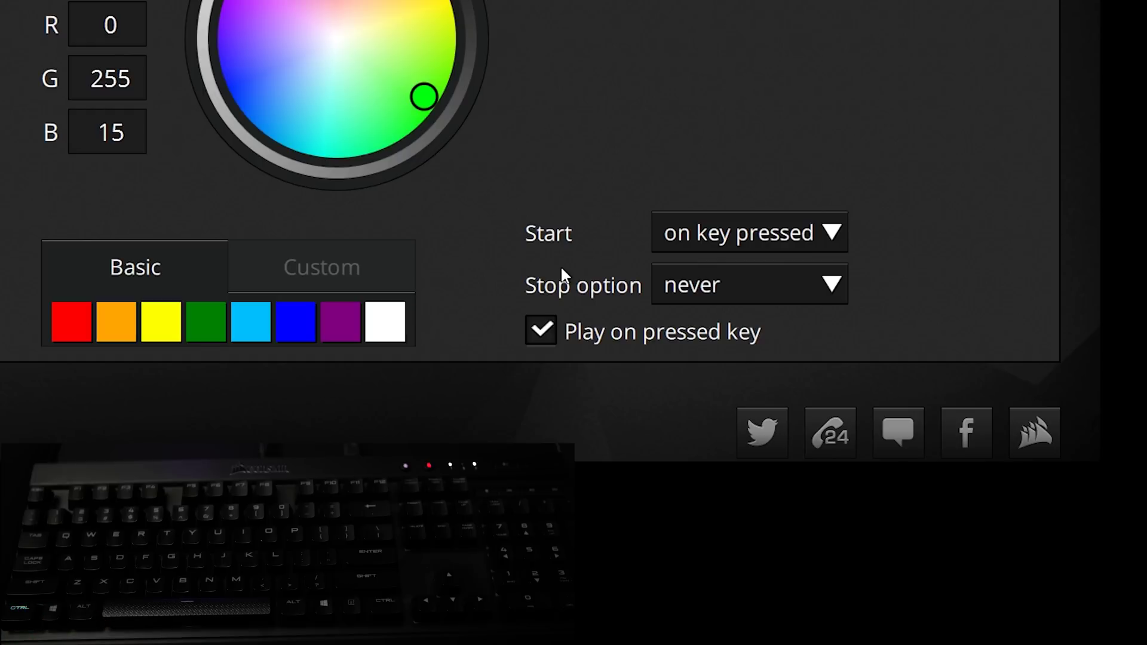
click(808, 287)
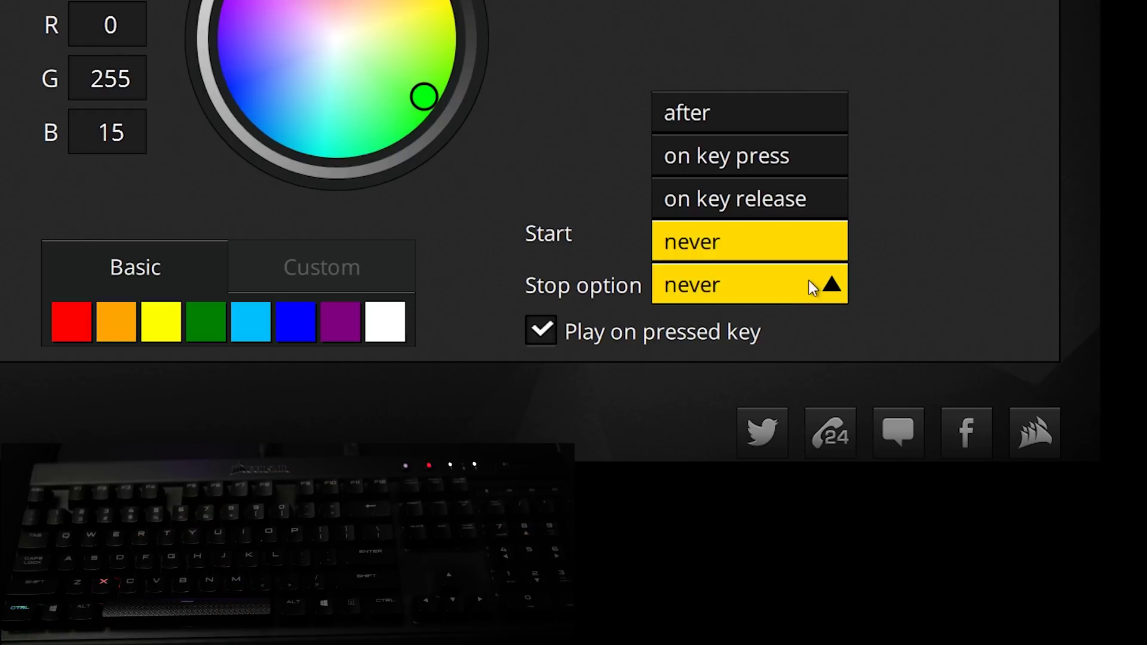
click(779, 122)
text(255)
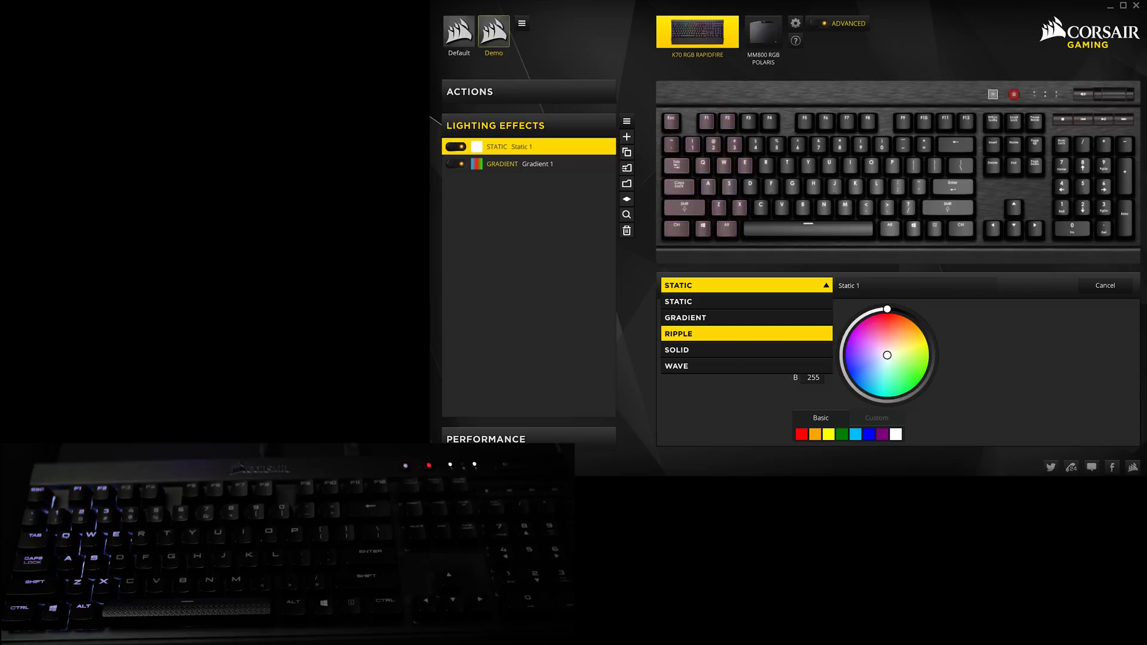
Make the new effect a Ripple on the keys from F3 to F5 down to the spacebar, with purple-to-yellow gradient points
drag(735, 87, 819, 247)
click(666, 435)
click(666, 435)
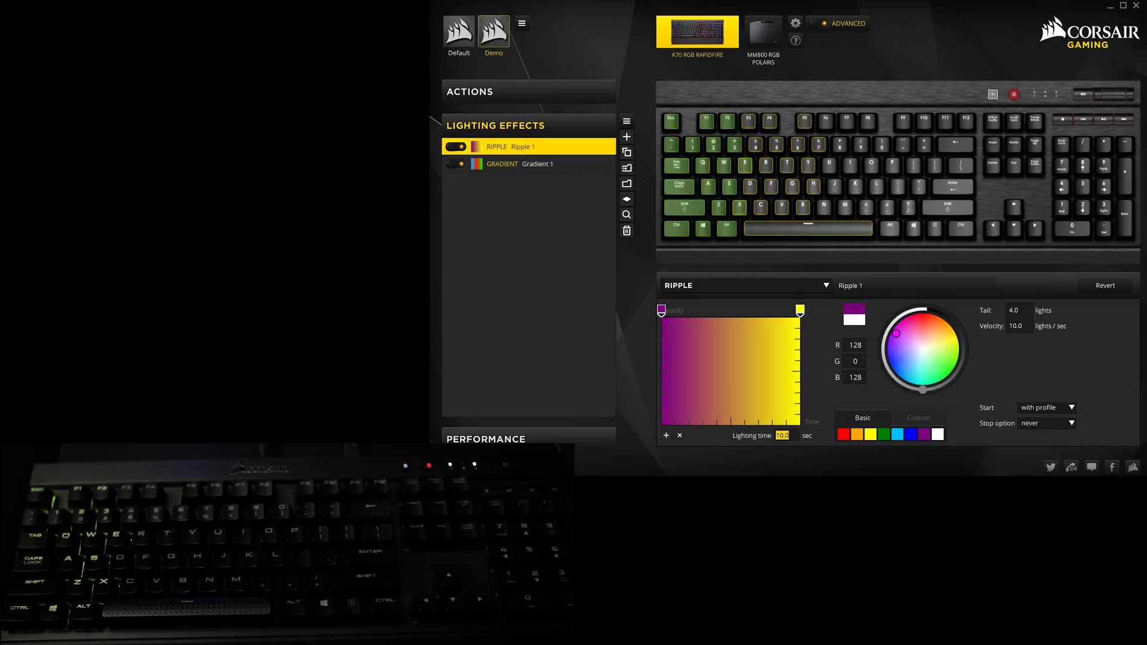
Set the ripple's lighting time to 3 seconds and keep its start option at with profile
click(1047, 408)
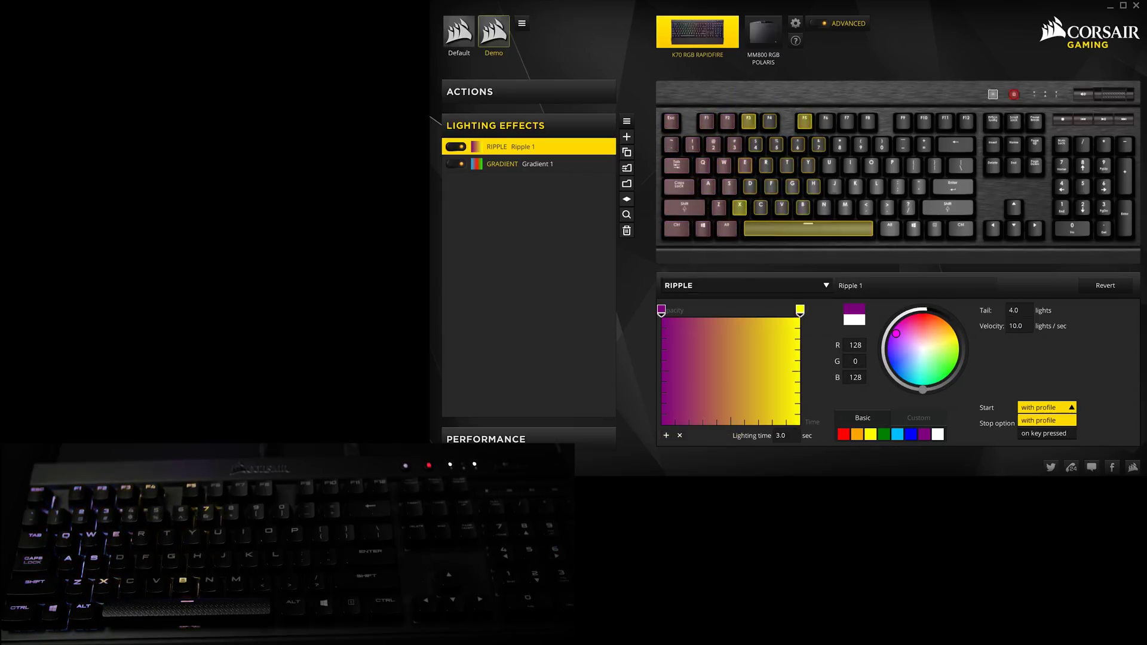
click(1047, 420)
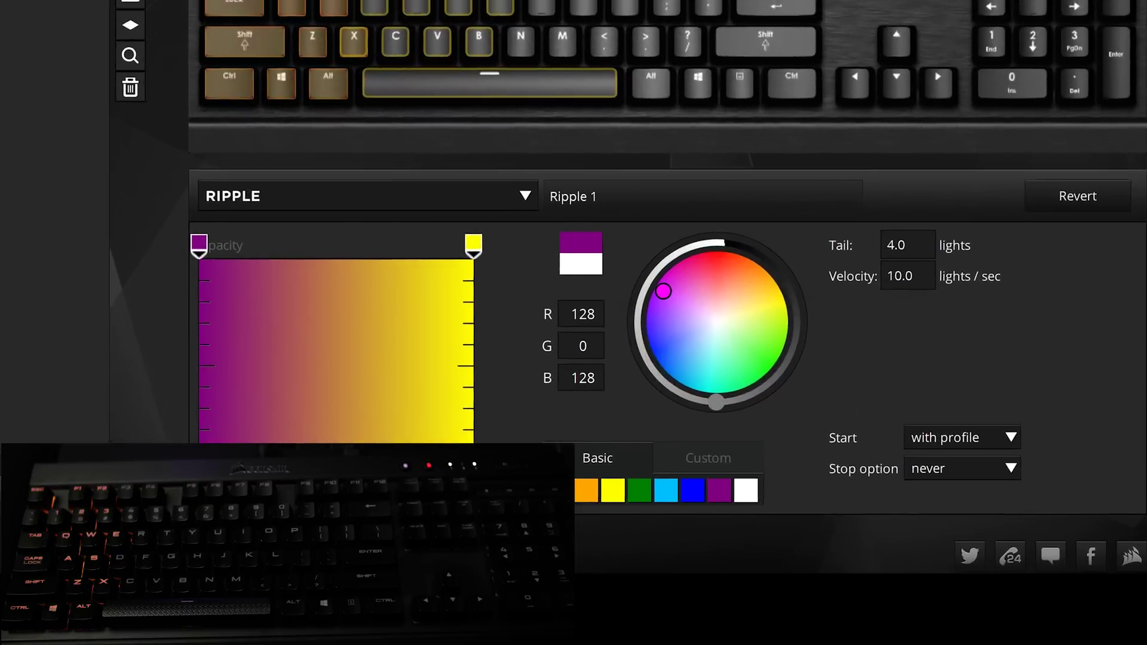
Set the ripple's tail to 10 lights and its velocity to 20 lights per second
double_click(1014, 310)
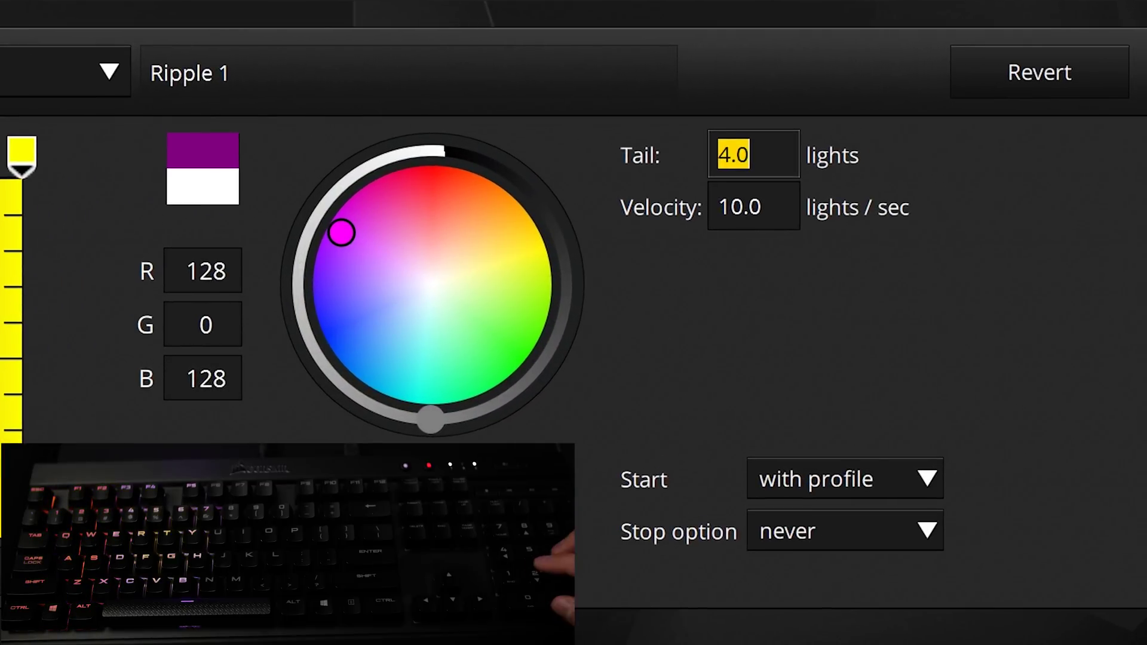
text(10)
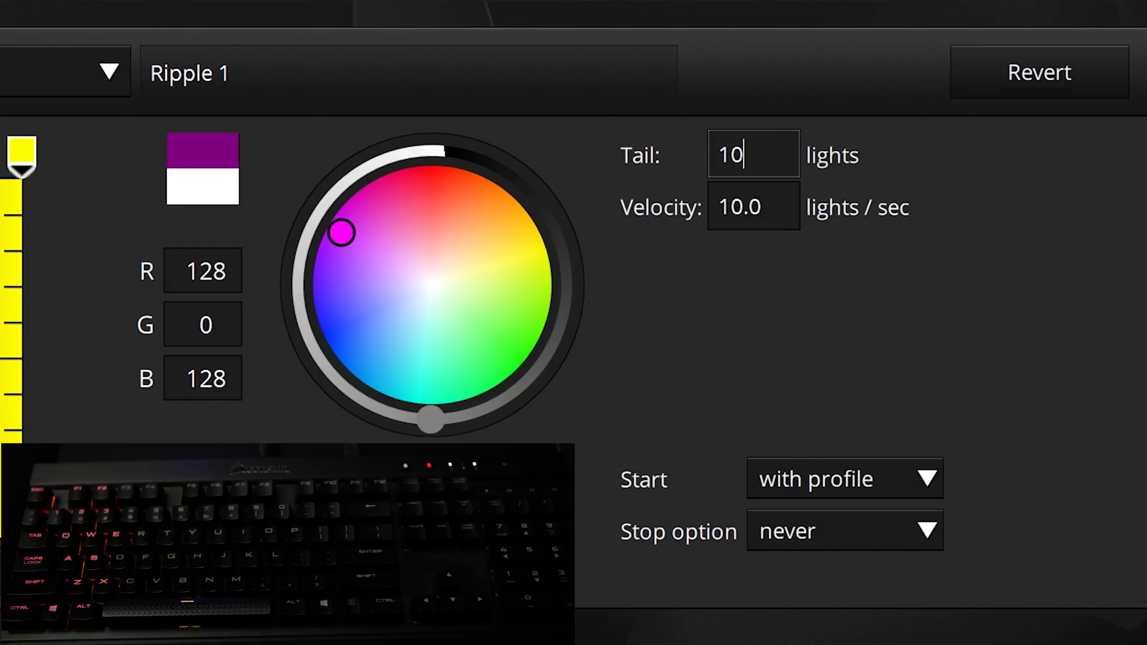
key(Tab)
text(20)
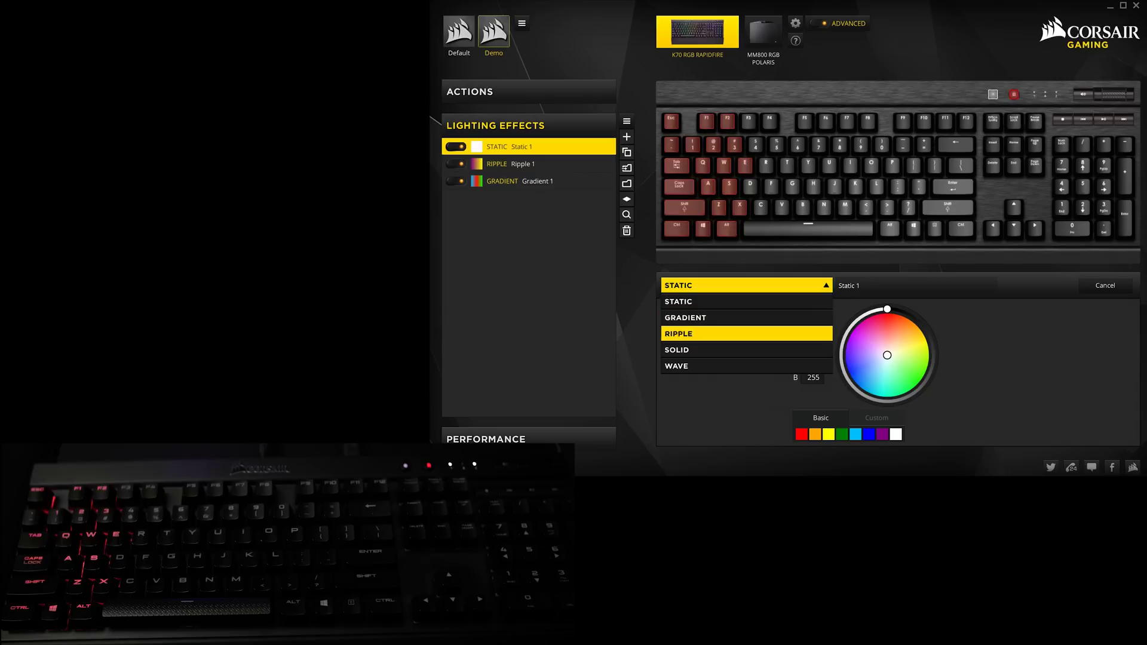
Make the new effect a Solid on the keys below F6 to F9 and extend its end point to full time at lower opacity
click(687, 350)
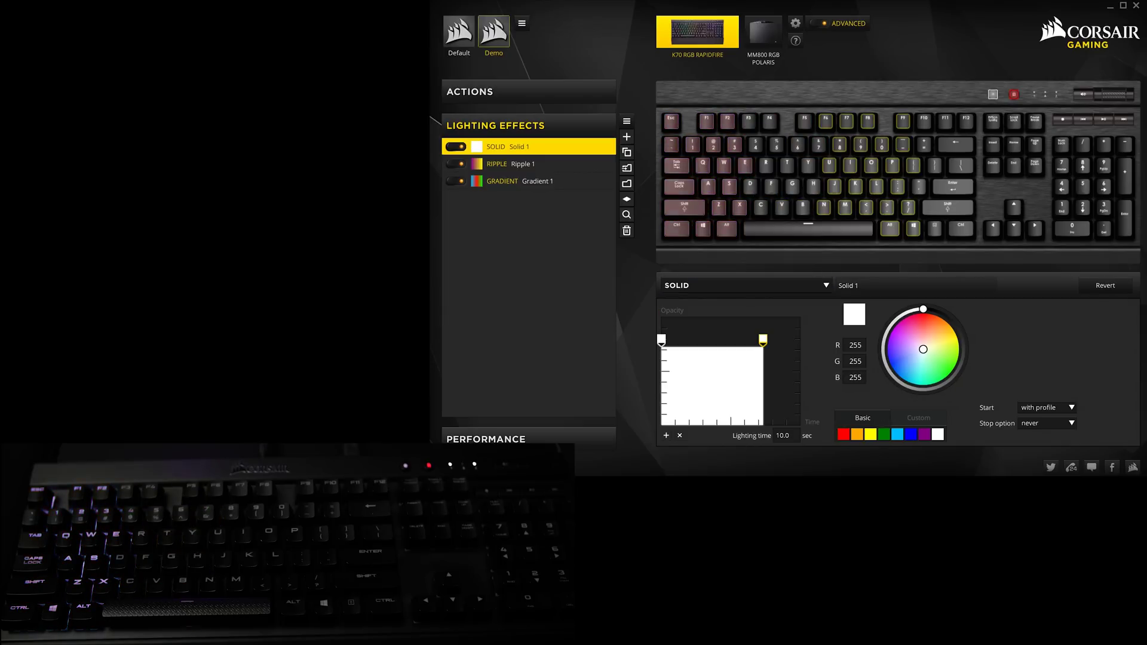
mouse_move(763, 339)
mouse_down()
mouse_move(799, 364)
mouse_move(800, 388)
mouse_up()
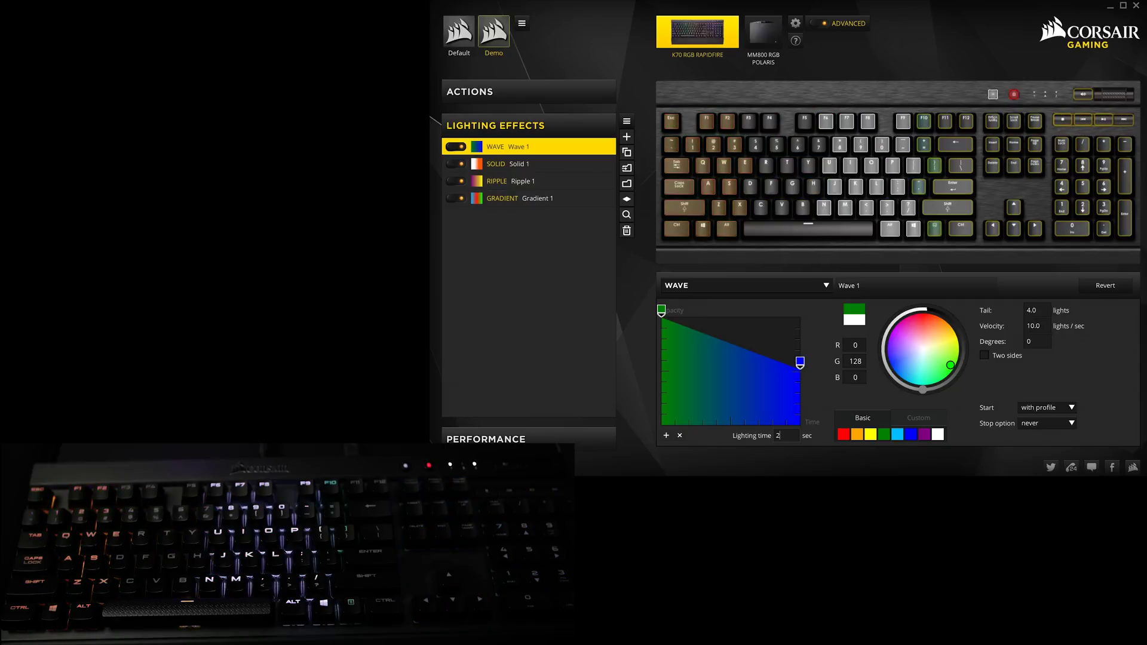
Set the green-to-blue wave's lighting time to 2 seconds
key(Tab)
key(Tab)
key(Tab)
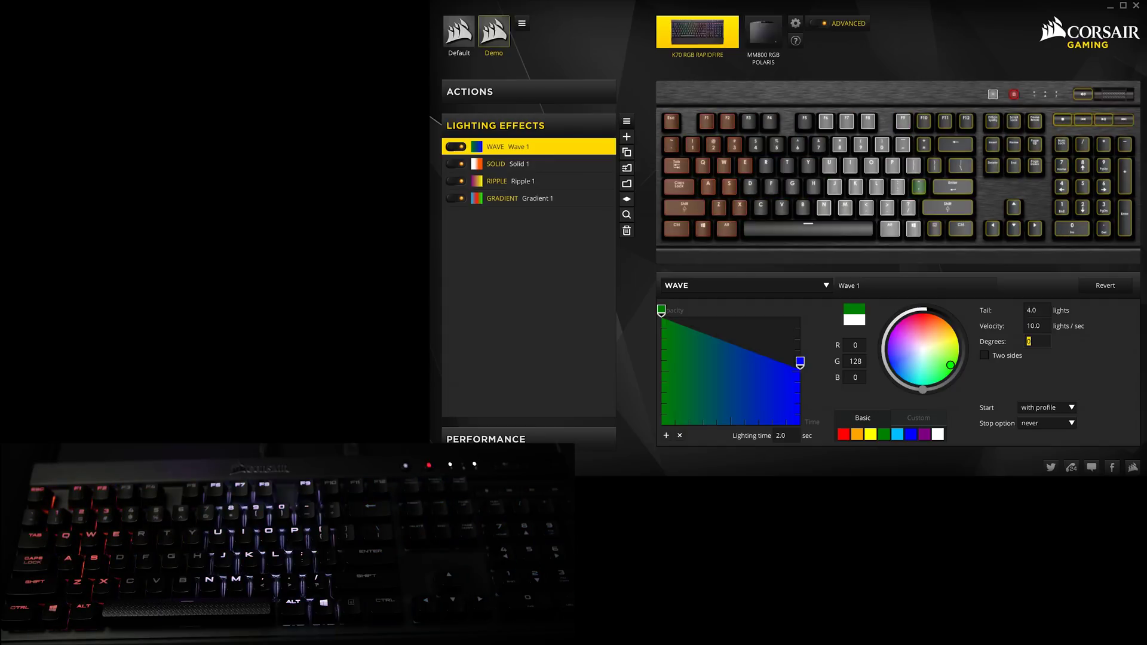
Try wave directions of 90, 180 and 270 degrees
text(90)
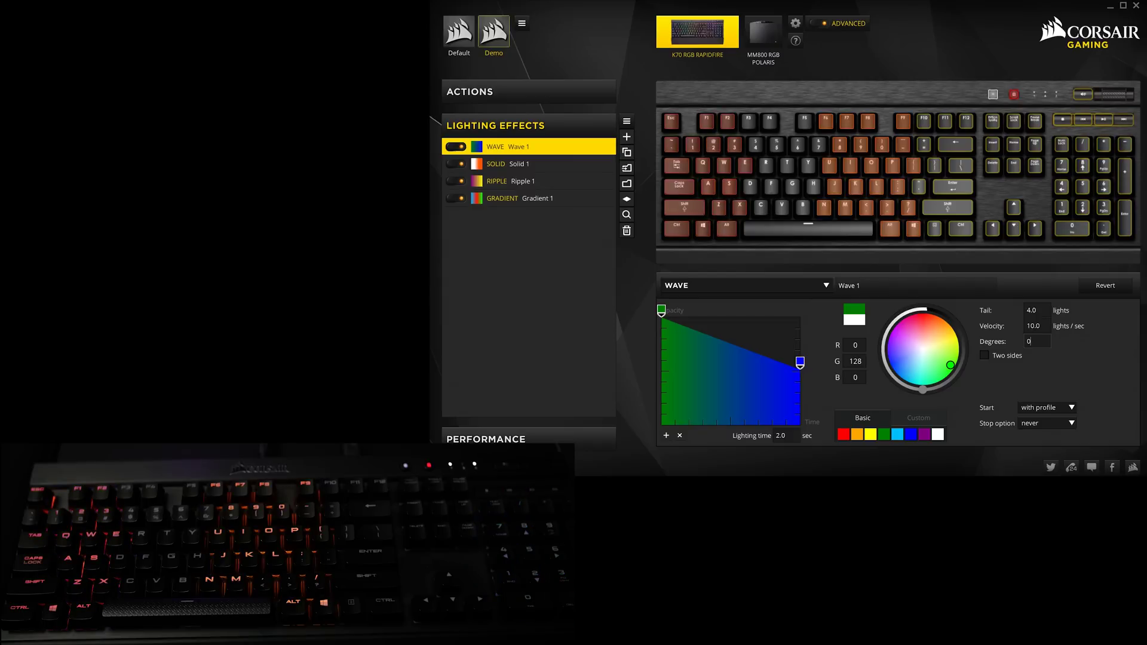
key(BackSpace)
text(180)
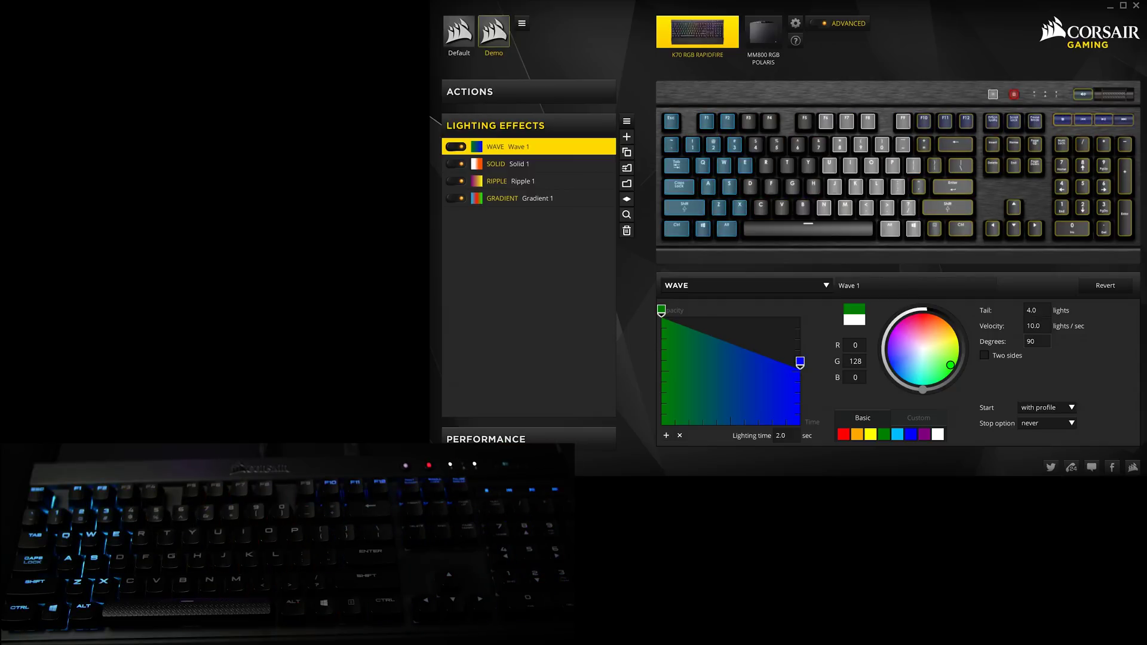
key(BackSpace)
text(0)
key(BackSpace)
key(BackSpace)
text(270)
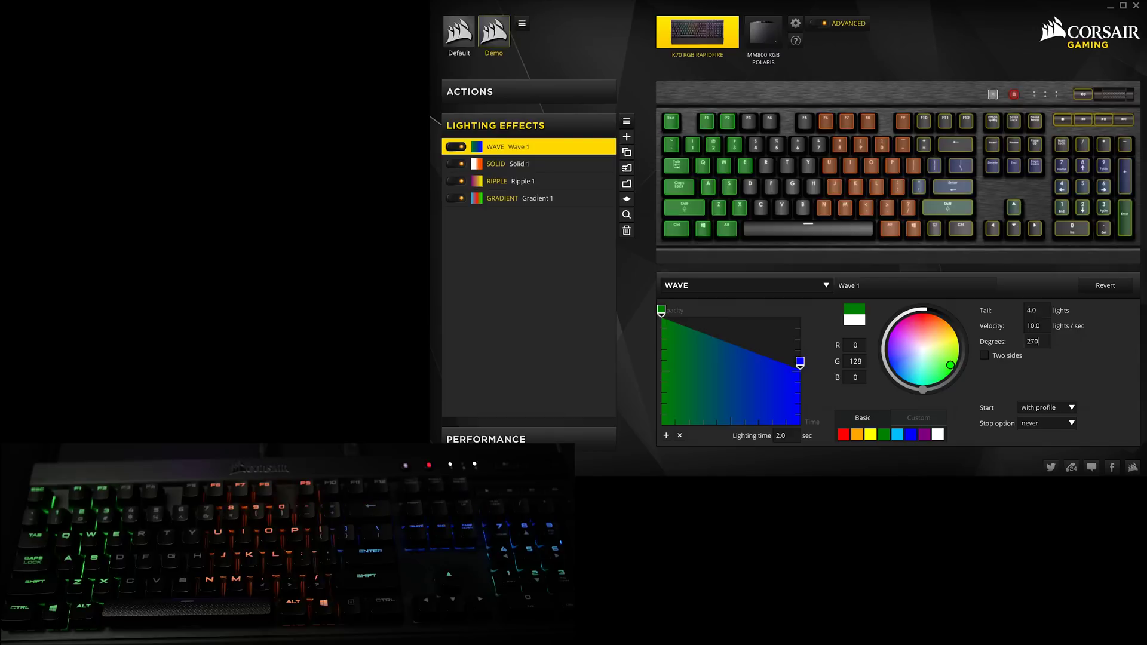
Set the wave's direction to 45 degrees and enable Two sides
key(BackSpace)
key(BackSpace)
key(BackSpace)
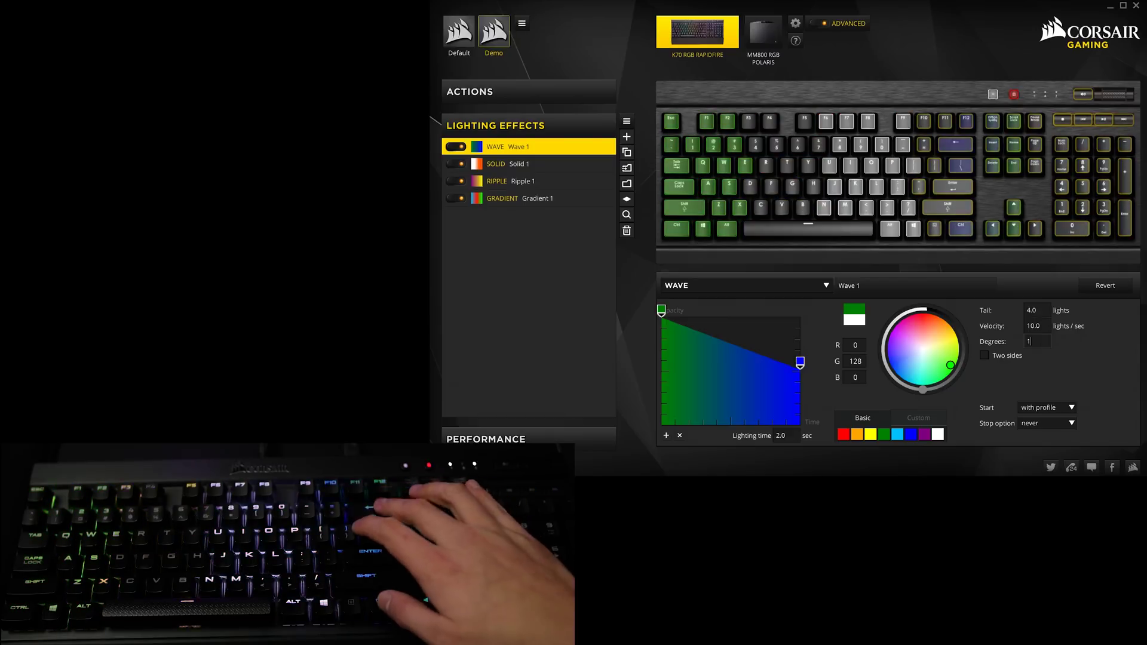
text(45)
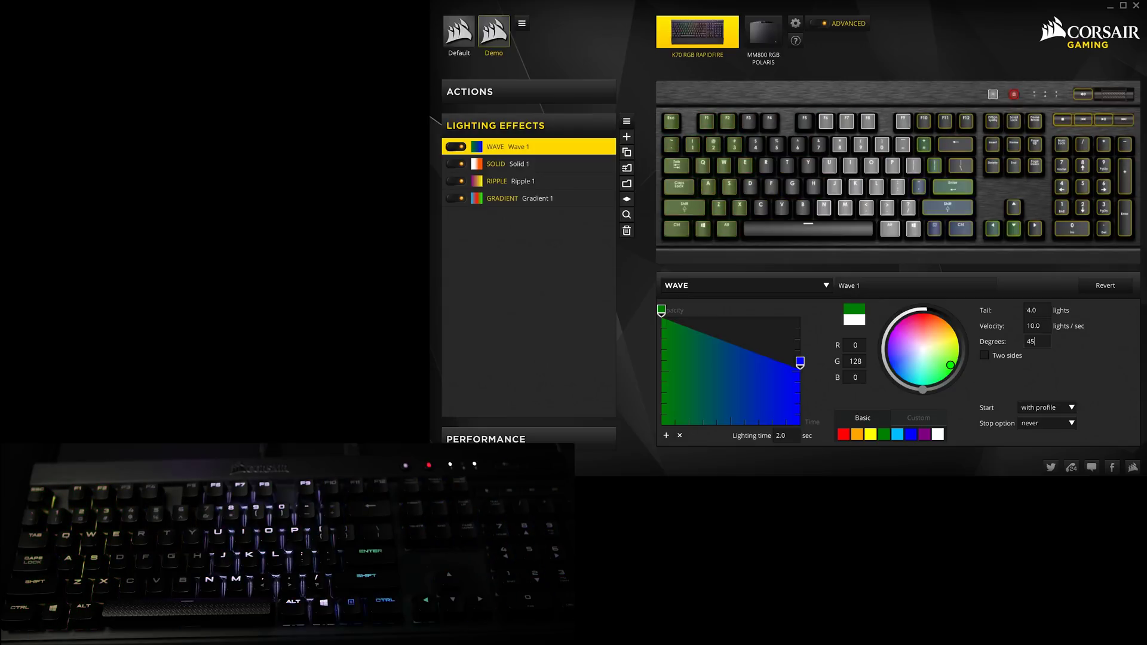
click(984, 355)
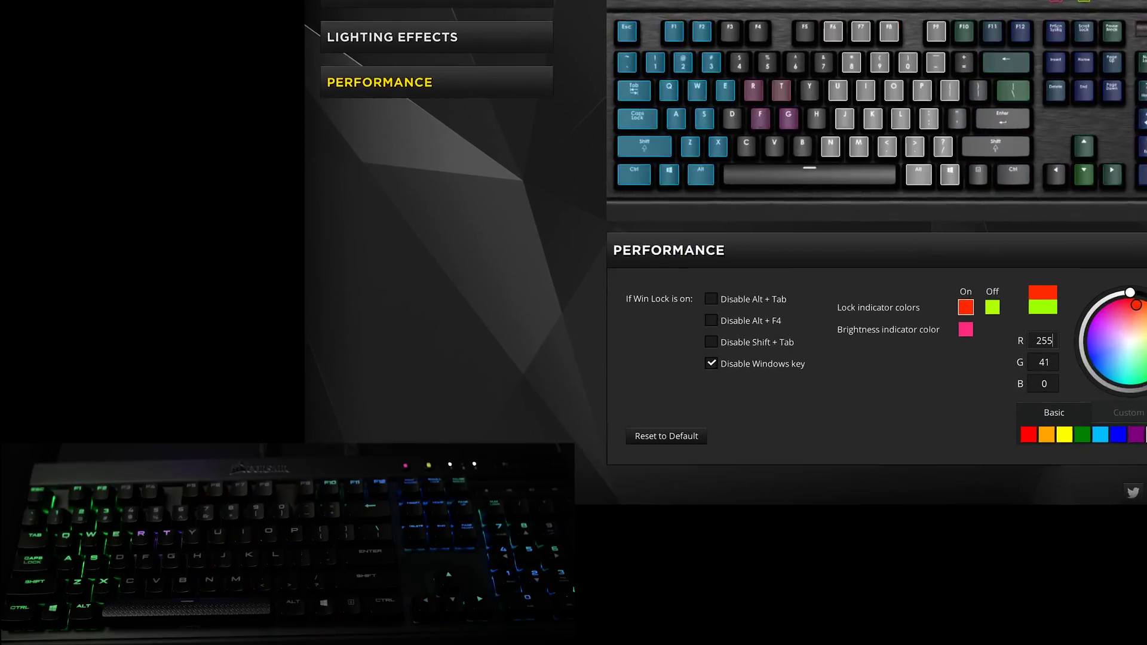
Set Win Lock to also disable Alt + Tab in the keyboard's performance settings
click(734, 322)
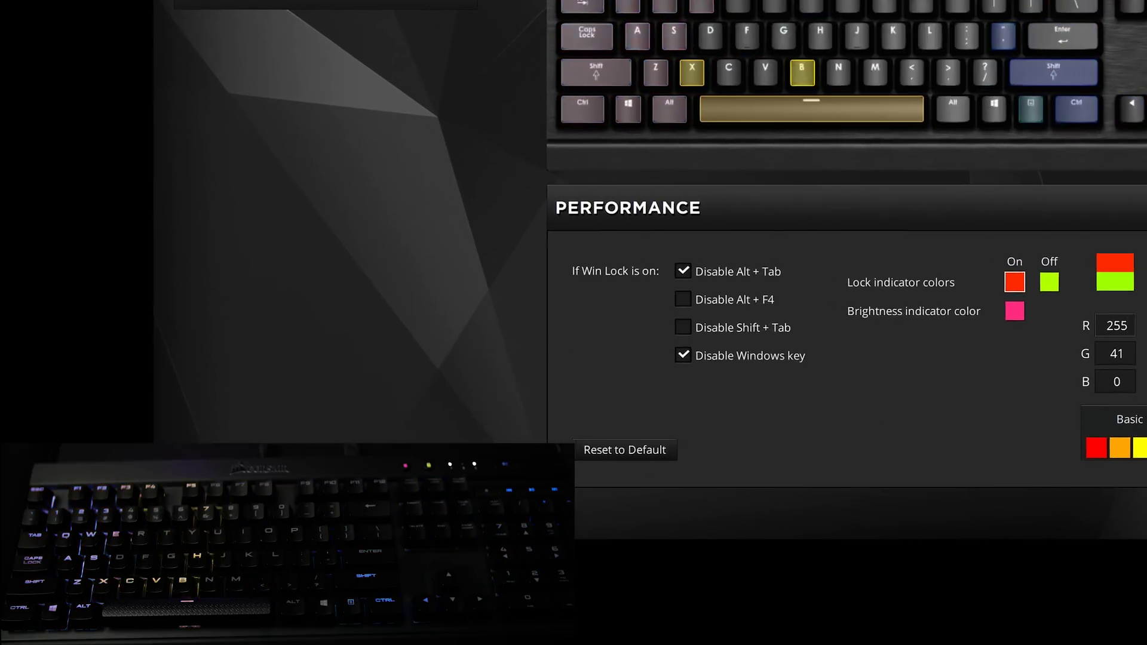
click(734, 338)
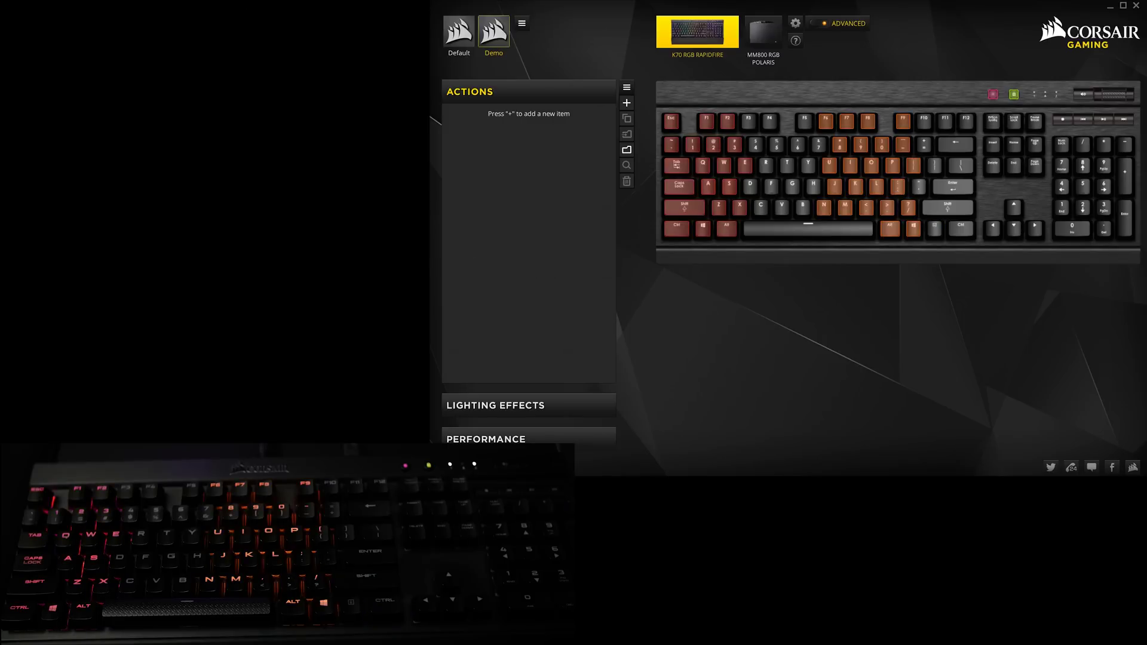
Record a macro action consisting of the H, G and J keys and a left mouse click
click(797, 301)
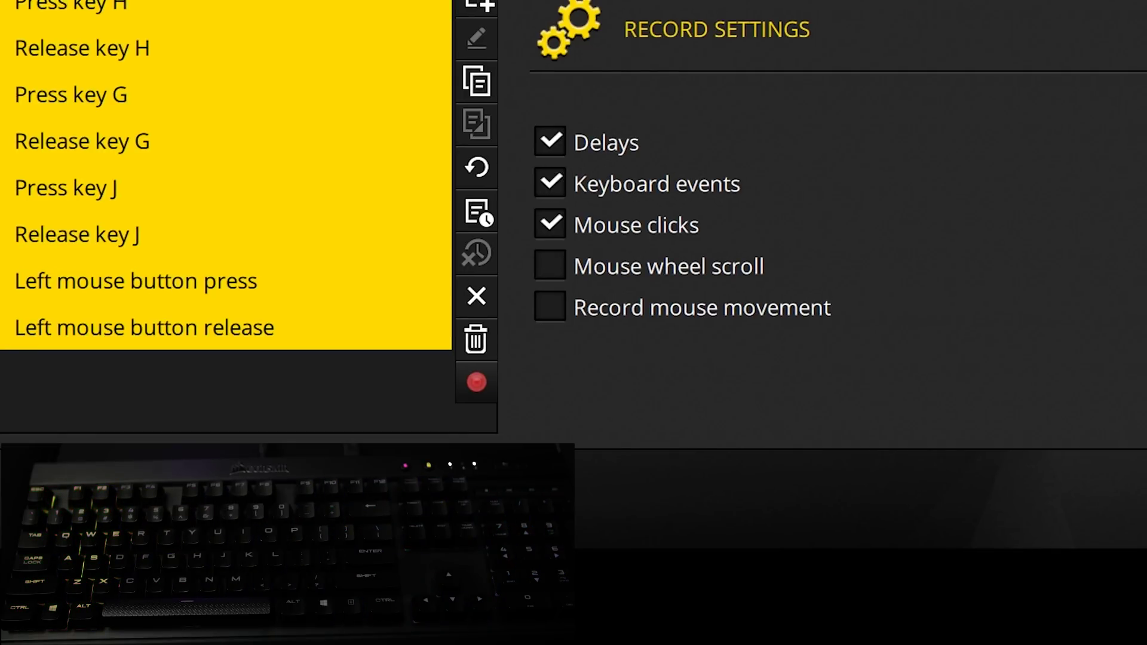
click(549, 265)
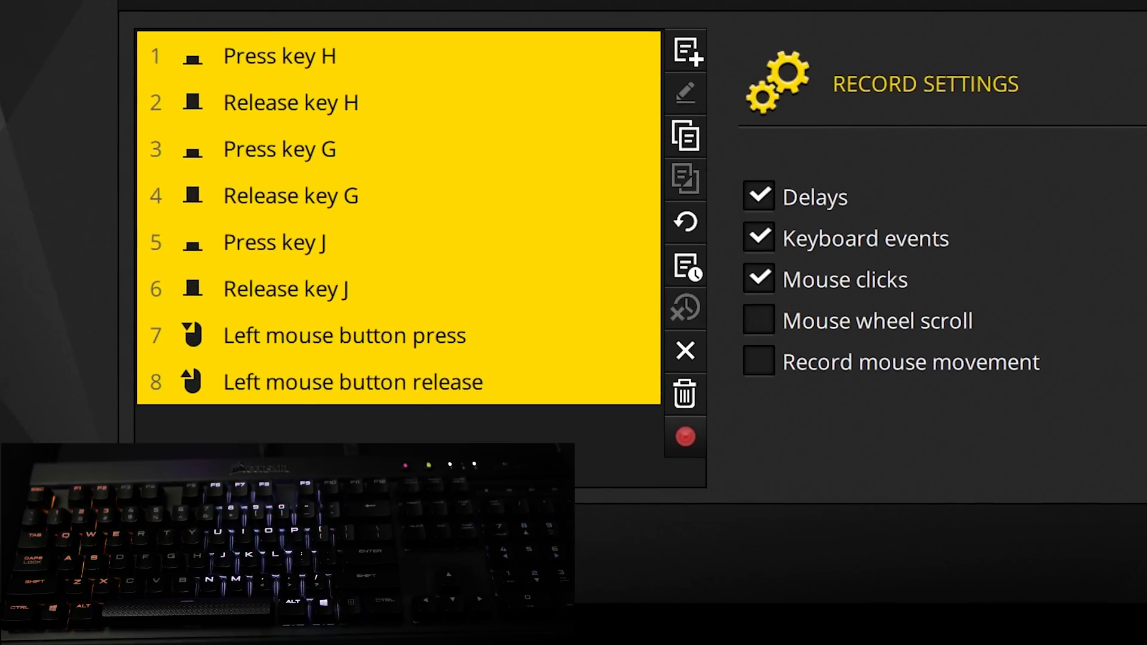
Insert a constant delay event after the Press key G event in the macro
click(399, 289)
click(399, 149)
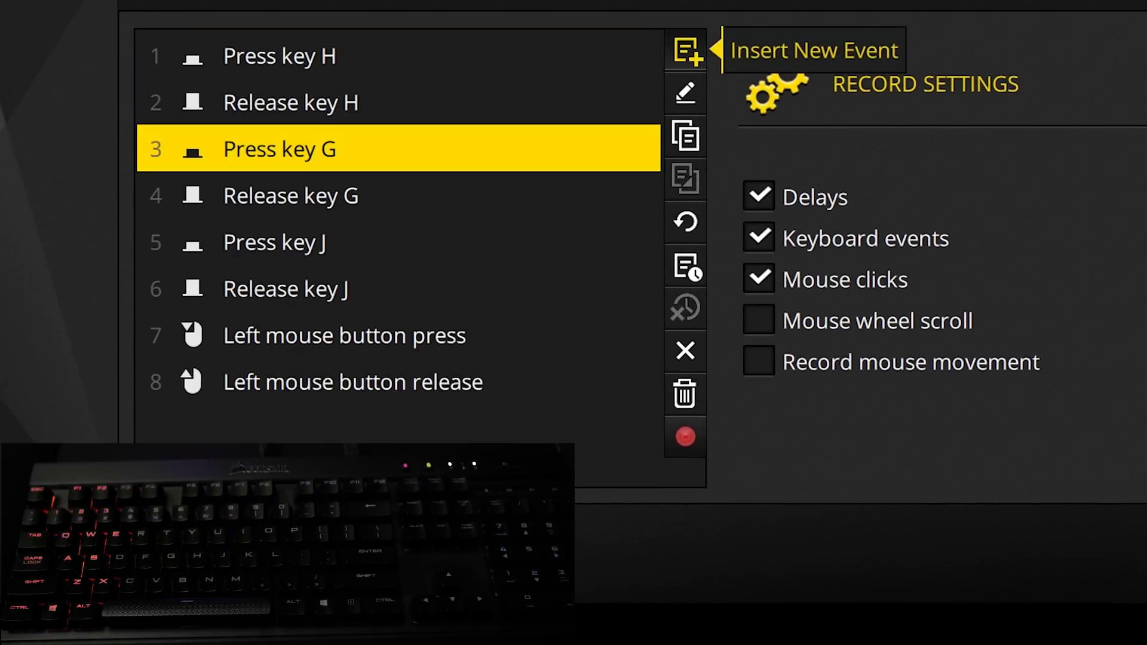
click(687, 51)
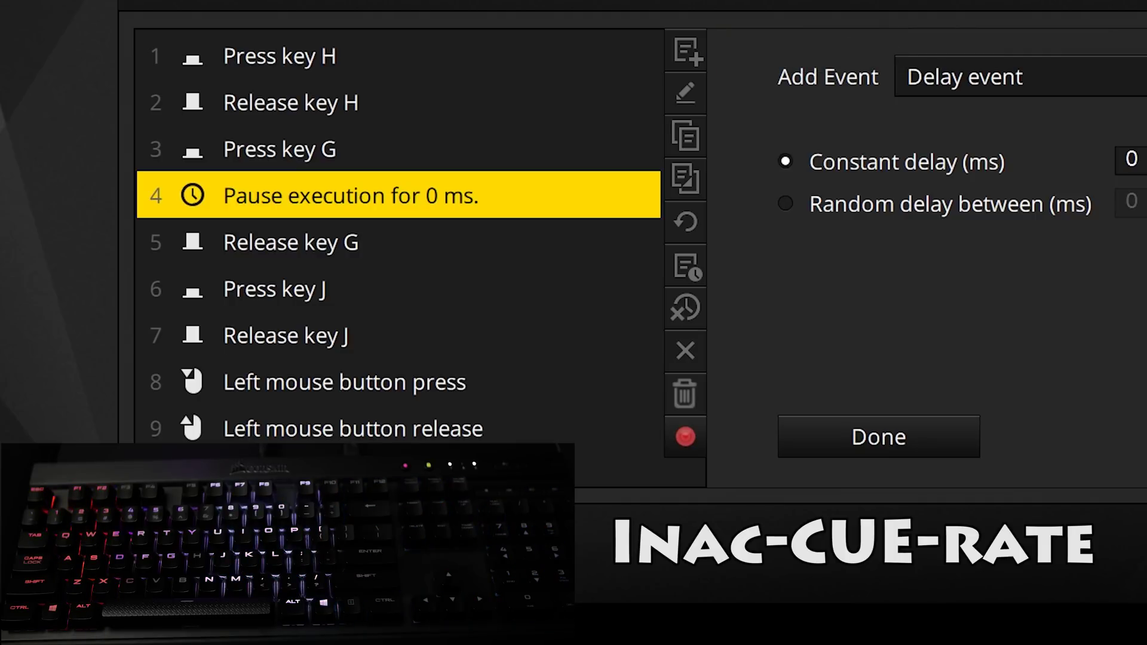
click(1135, 77)
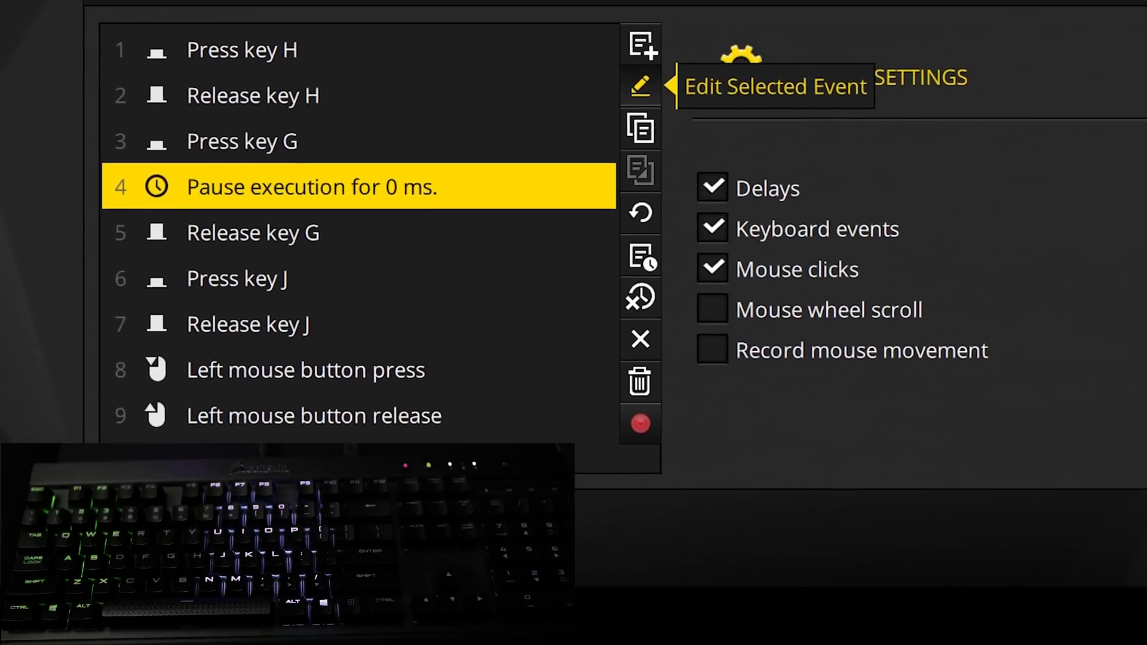
Add 20 ms delays between all macro events and delete all delays again
click(685, 92)
click(1008, 99)
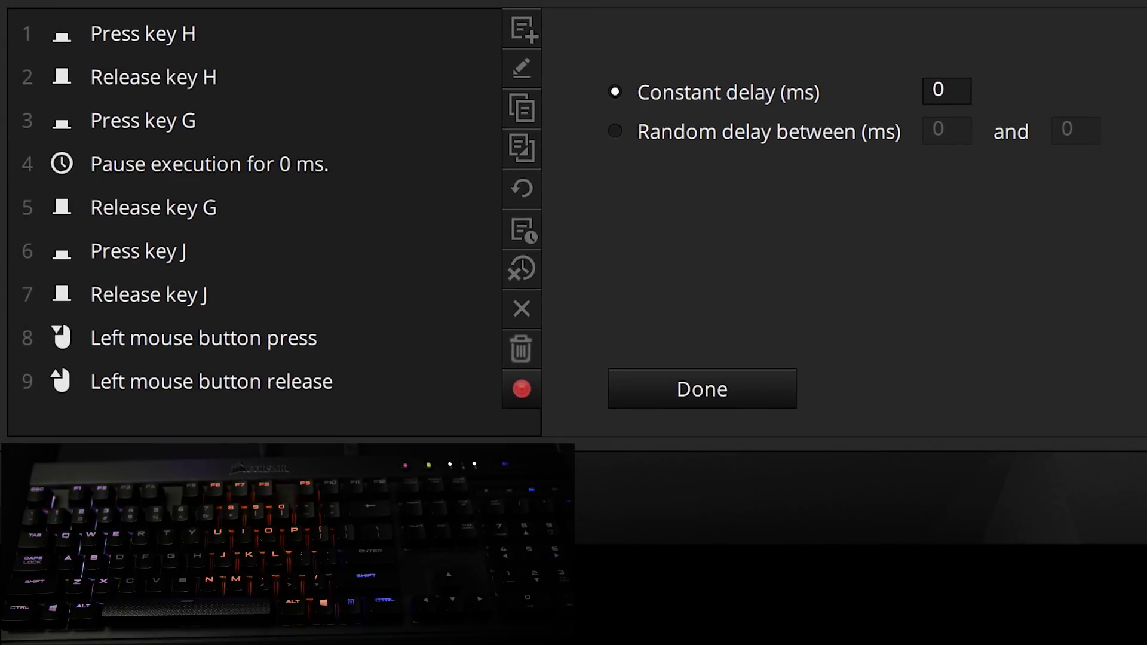
text(20)
click(702, 389)
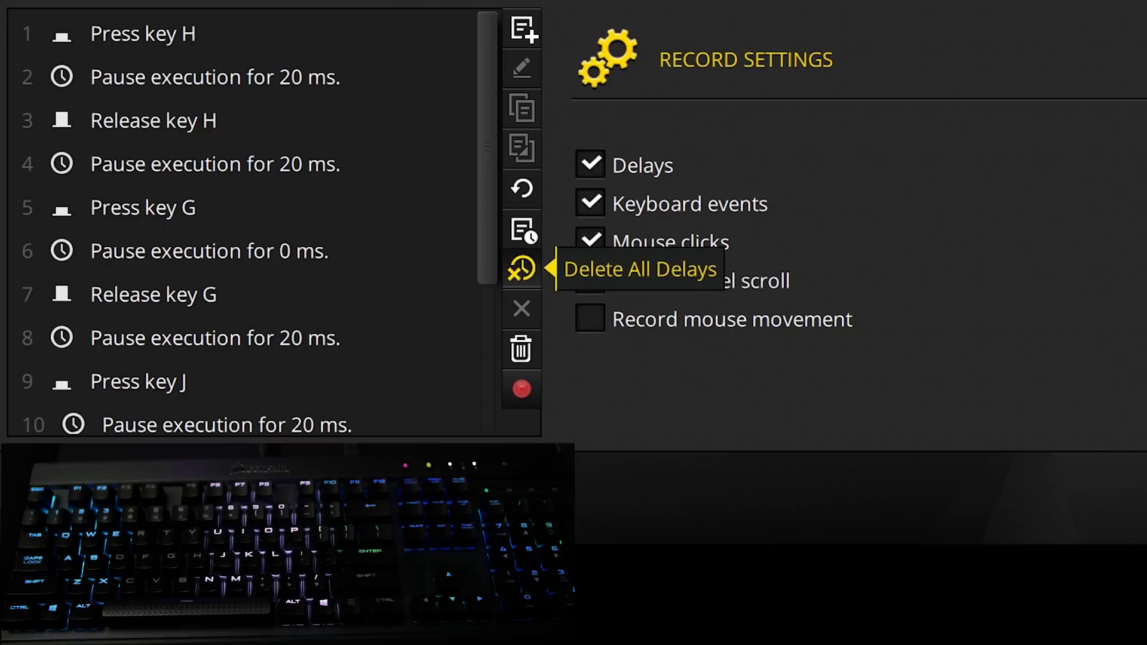
click(521, 268)
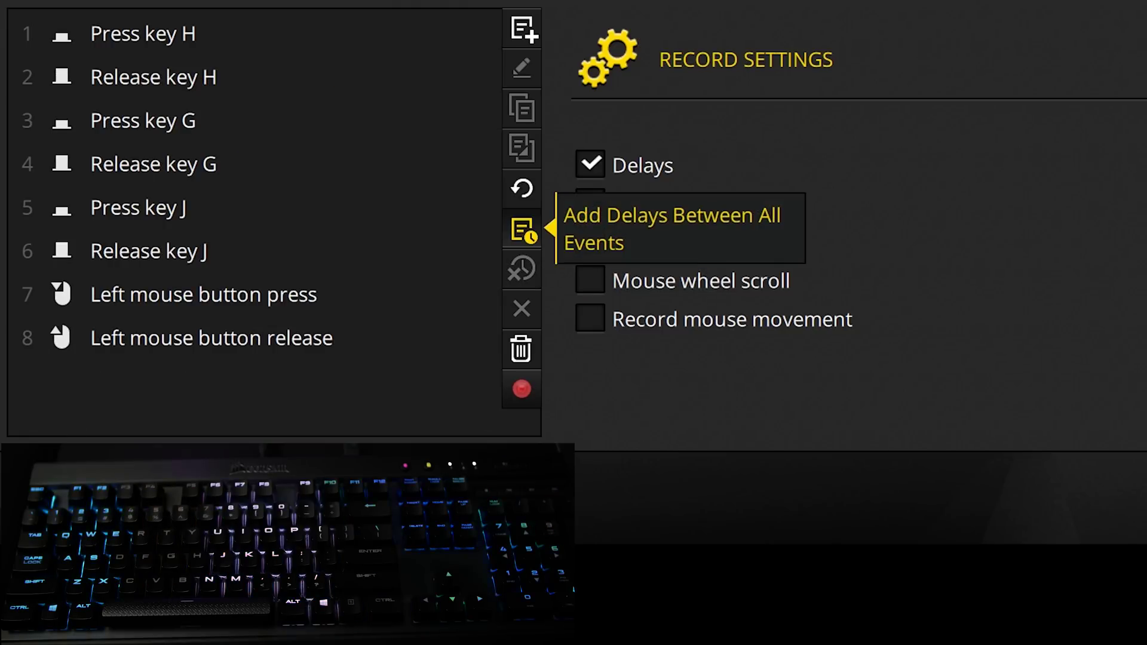
Paste a copy of the Release key H event after Press key G and undo the paste
click(153, 77)
click(522, 108)
click(144, 121)
click(521, 148)
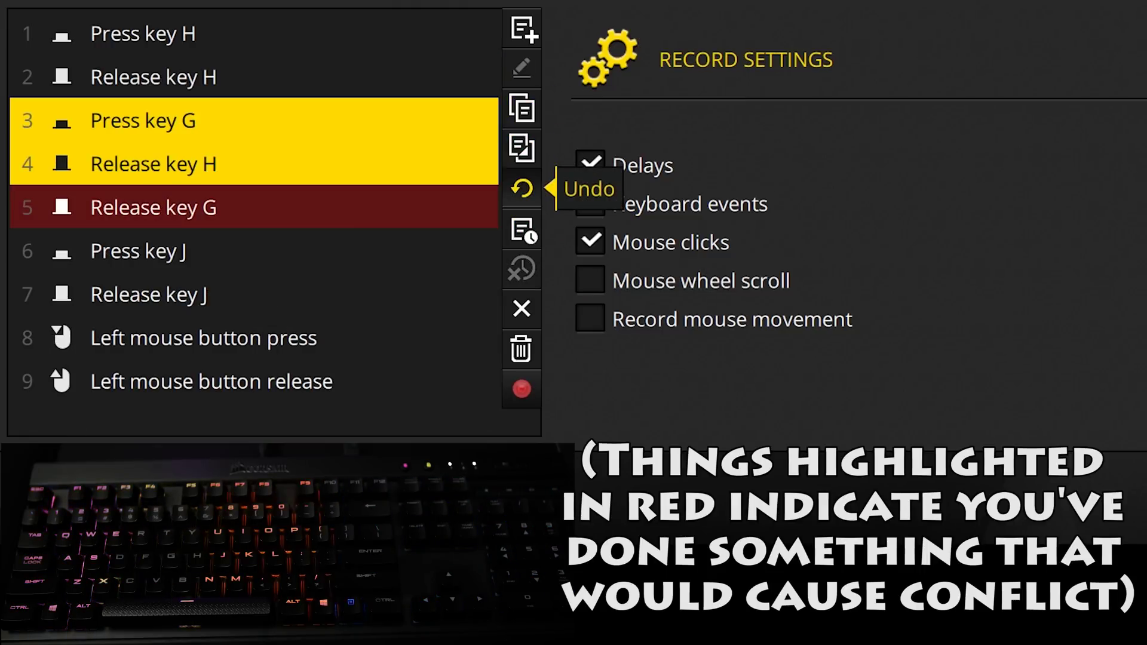
click(521, 188)
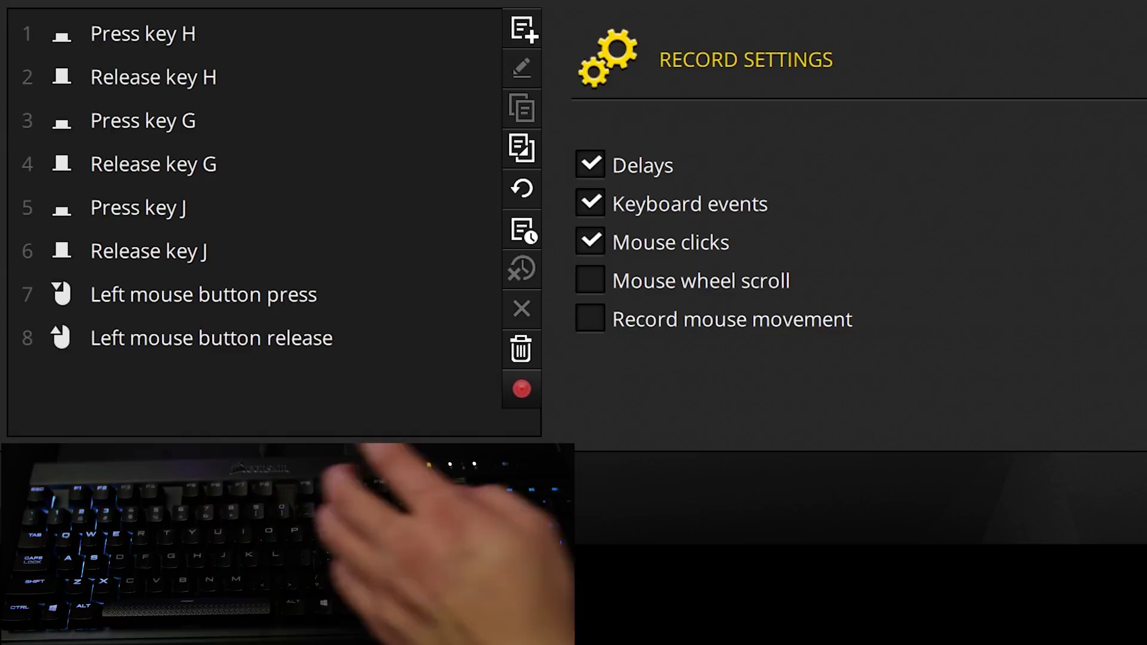
Duplicate all the macro events by pasting a copy of them at the end of the list
key(ctrl+a)
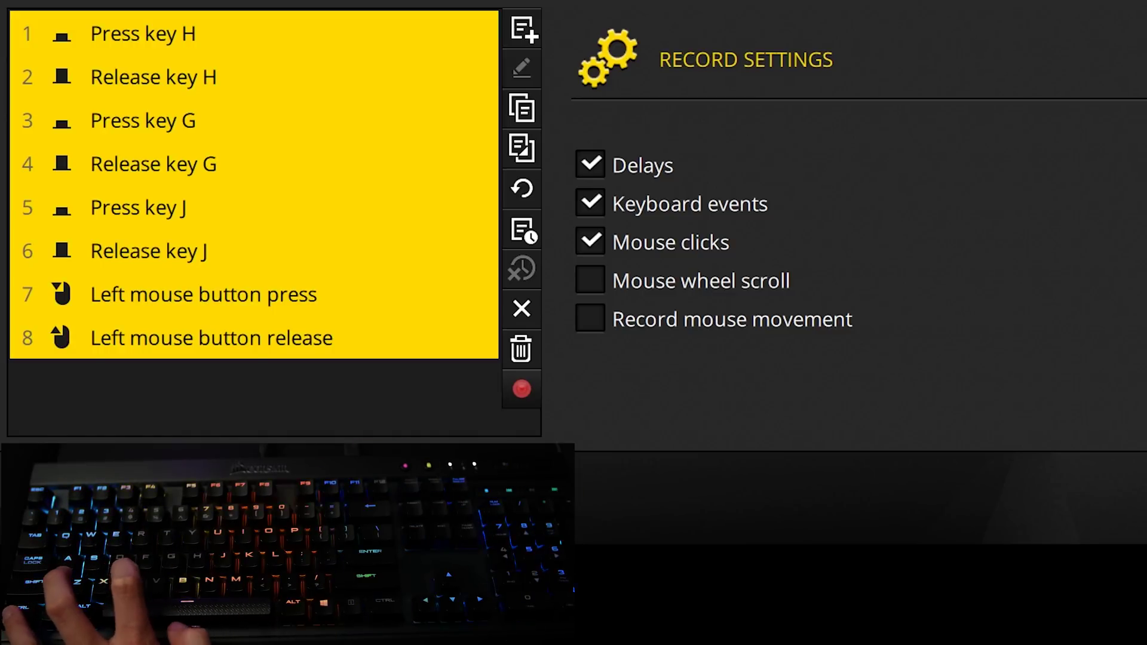
key(ctrl+v)
click(244, 196)
scroll(244, 211, up, 2)
scroll(244, 211, down, 2)
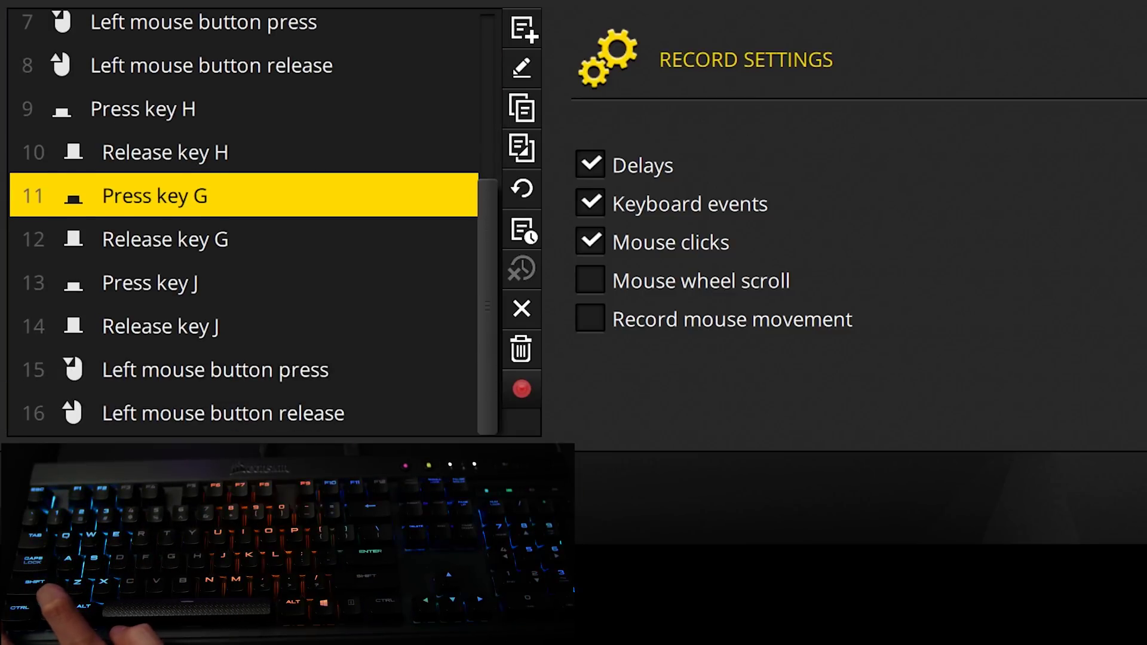
Delete the first Press key J event and clear all remaining events from the macro
scroll(239, 221, up, 2)
click(299, 207)
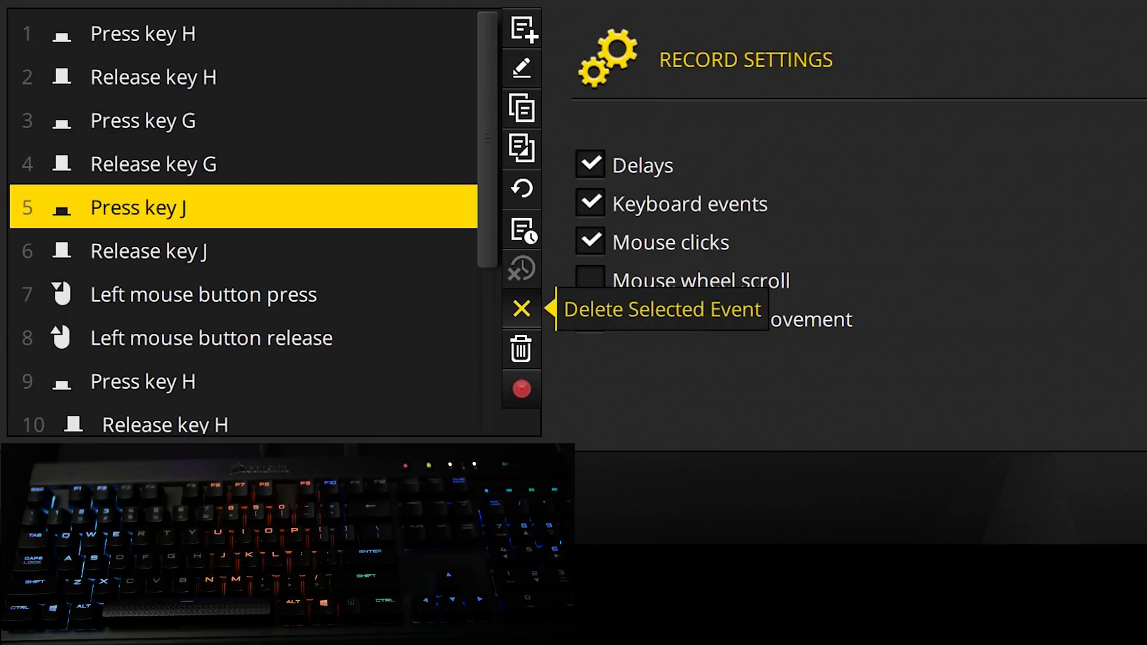
click(521, 309)
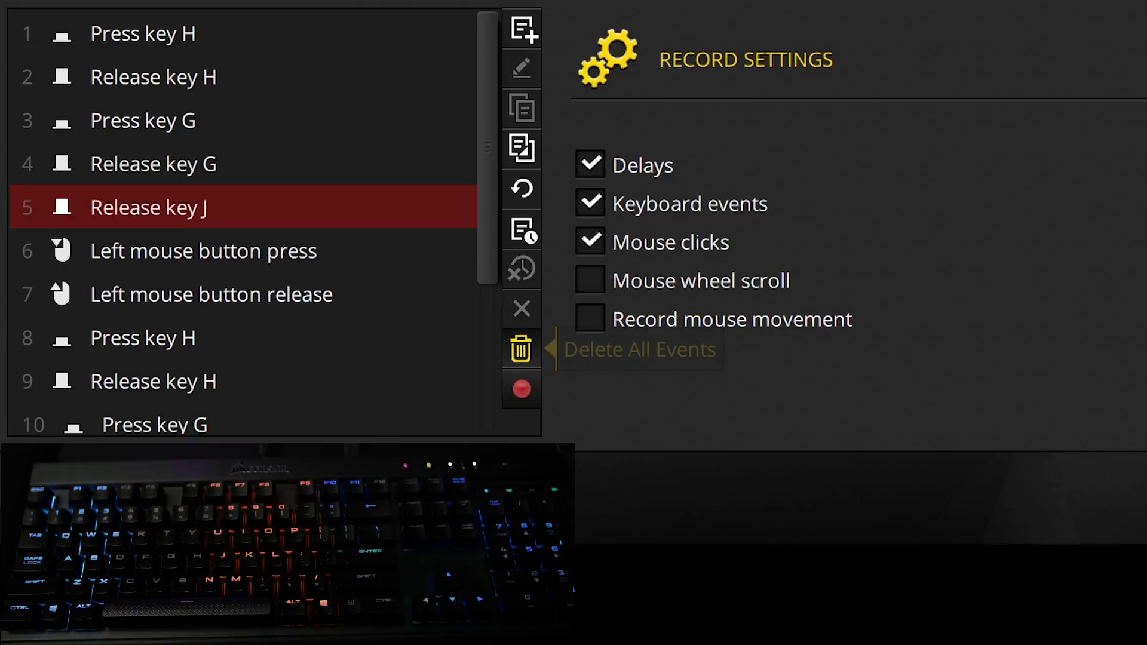
click(521, 348)
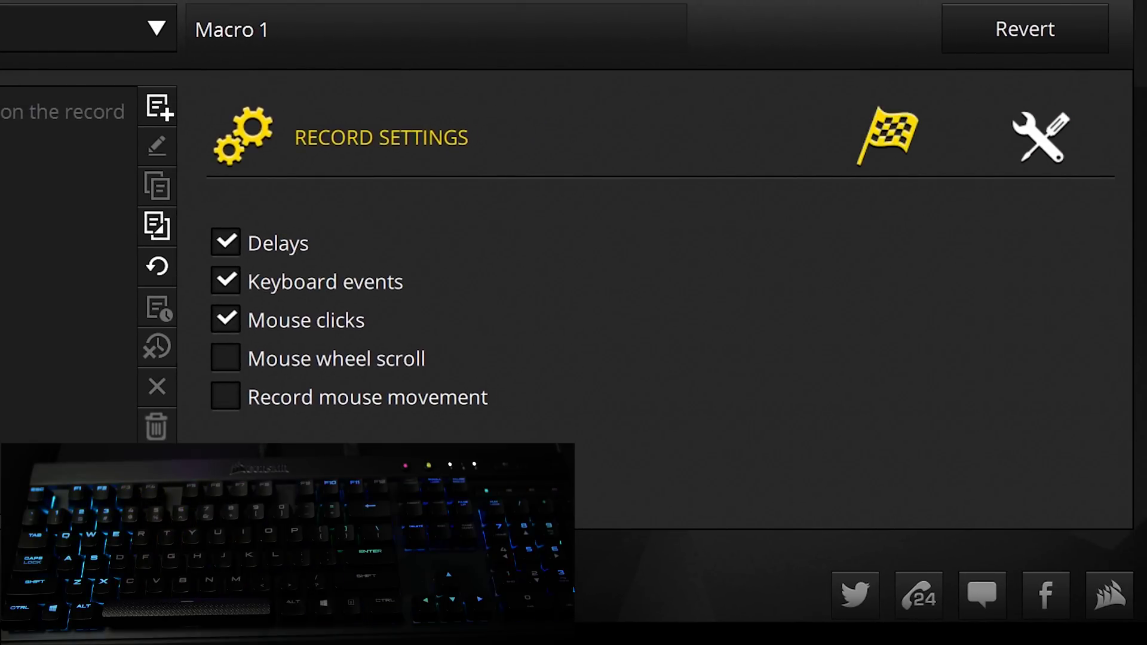
Set Wave 1 as the lighting in the macro's start settings and test it
click(888, 137)
click(483, 296)
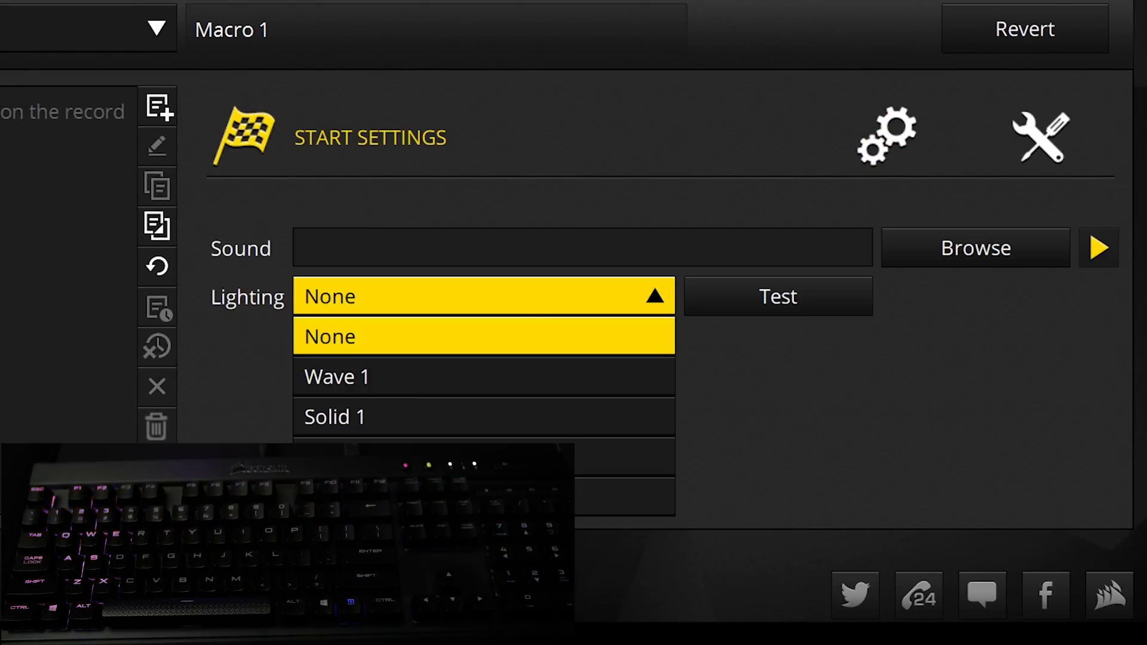
click(484, 376)
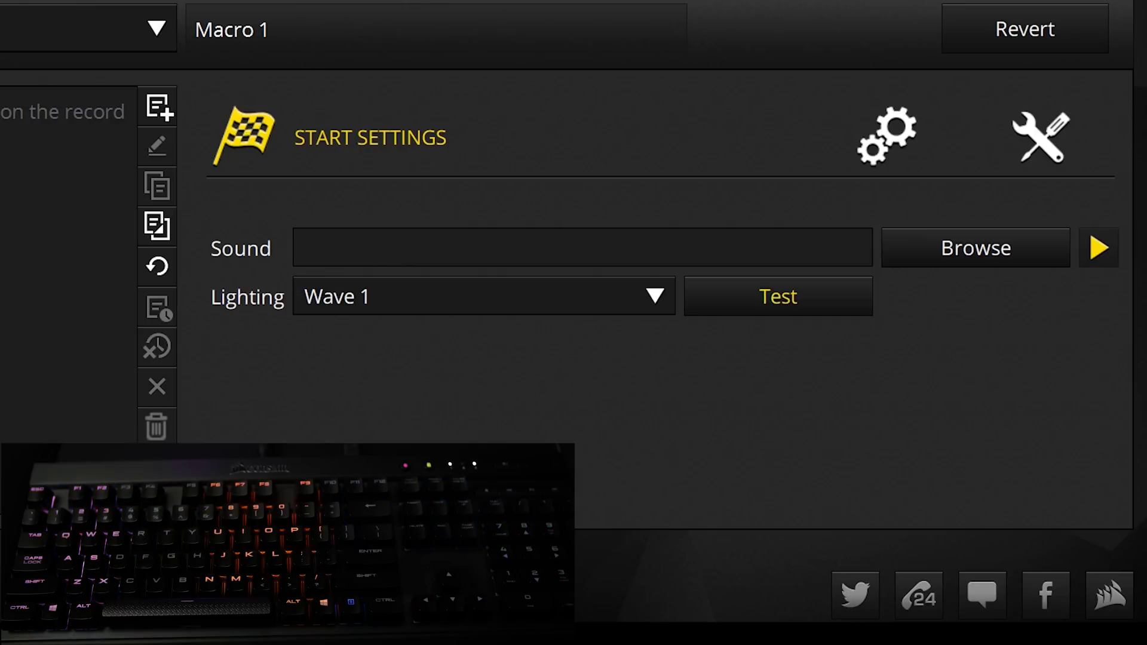
click(778, 296)
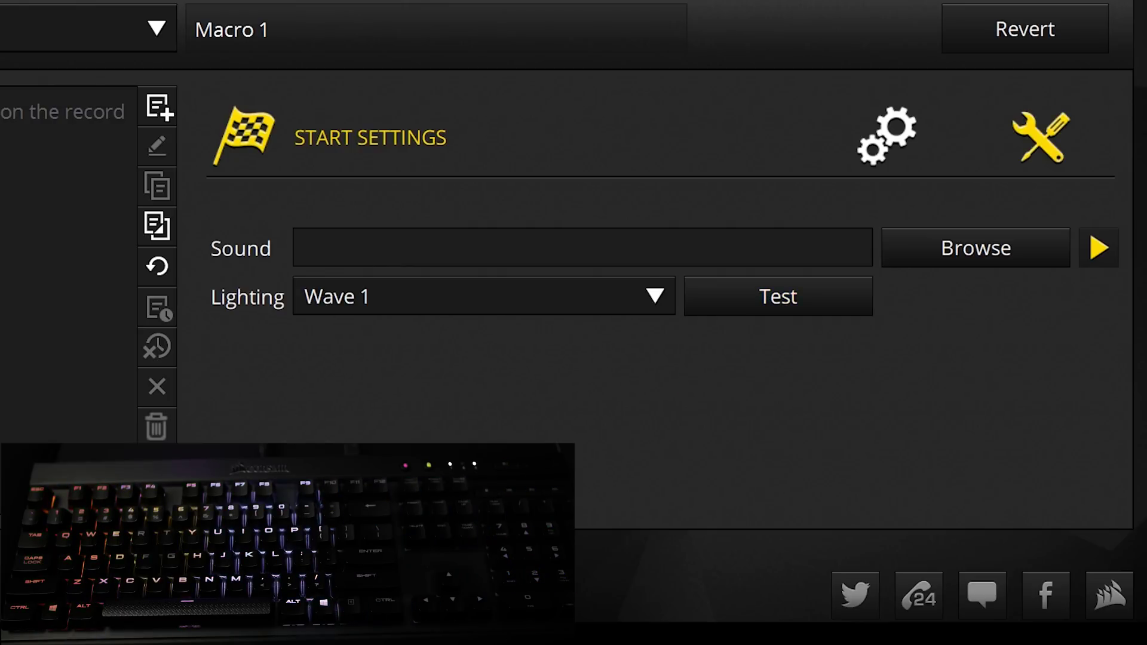
Try the On release, While Pressed and Toggle action triggers in the macro's advanced settings
click(1040, 138)
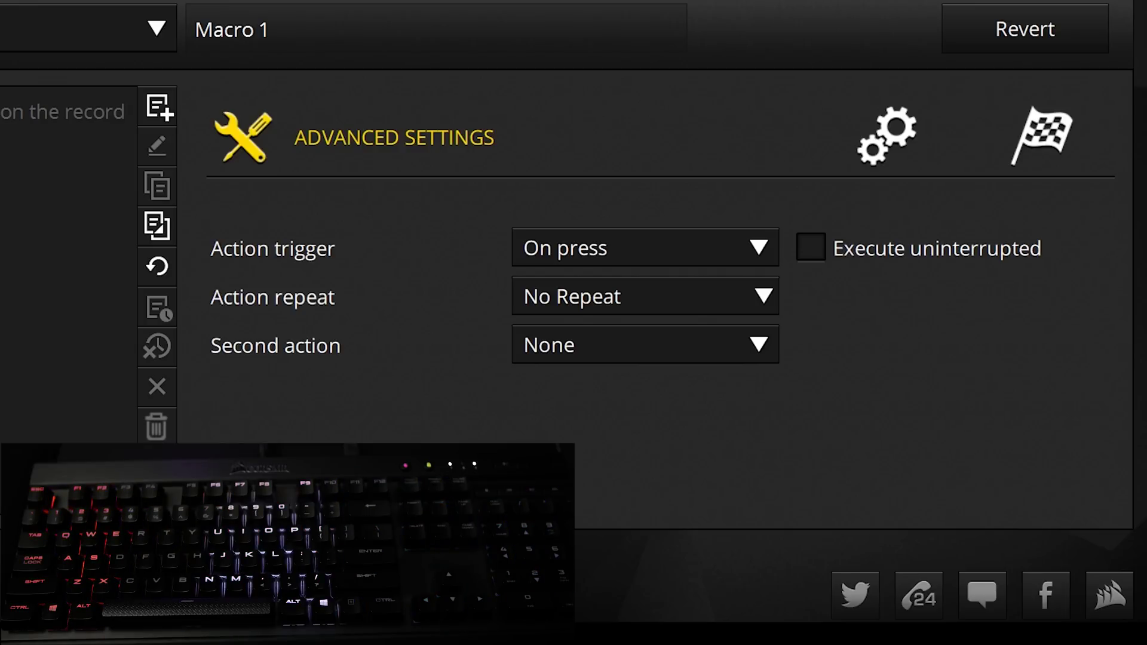
click(645, 247)
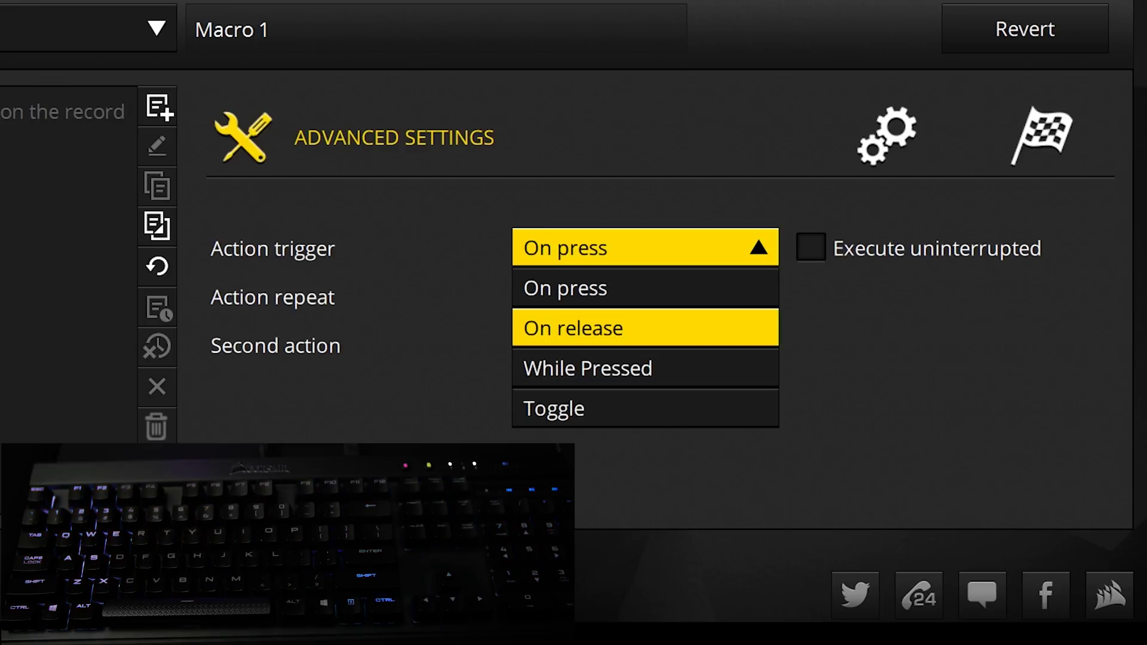
click(645, 328)
click(645, 247)
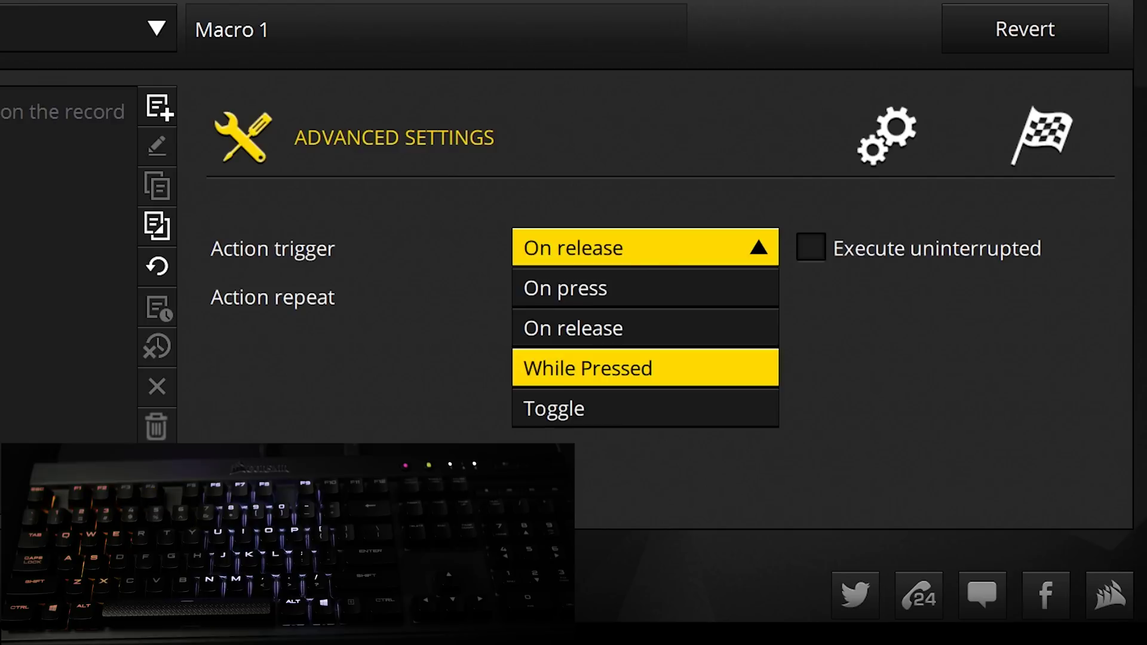
click(645, 367)
click(645, 247)
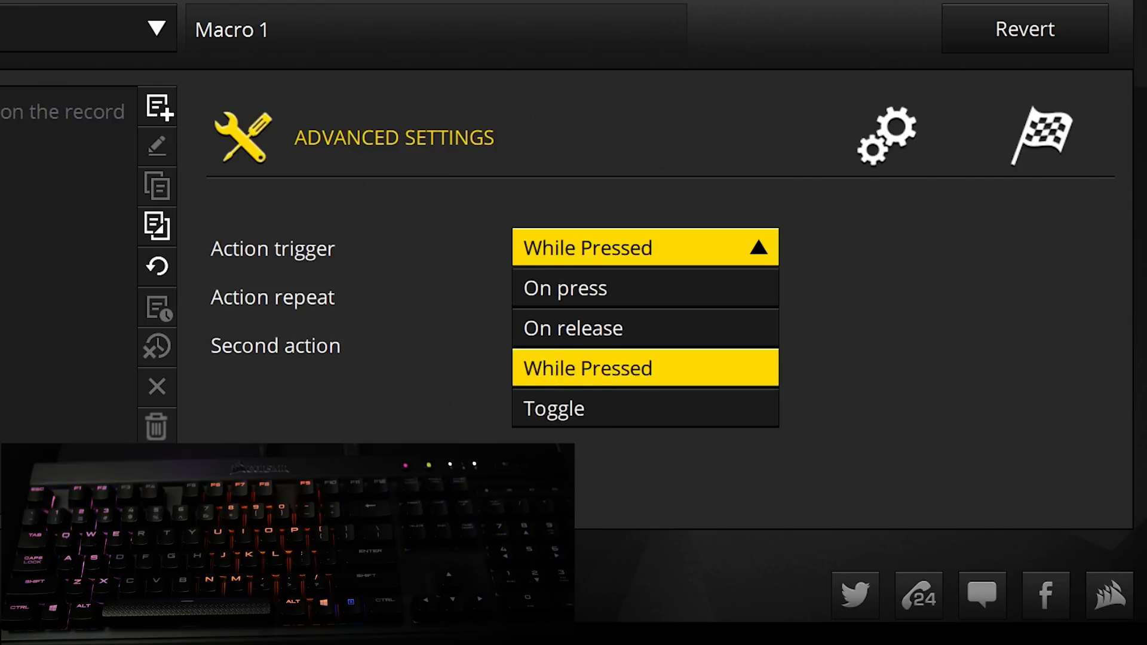
click(644, 407)
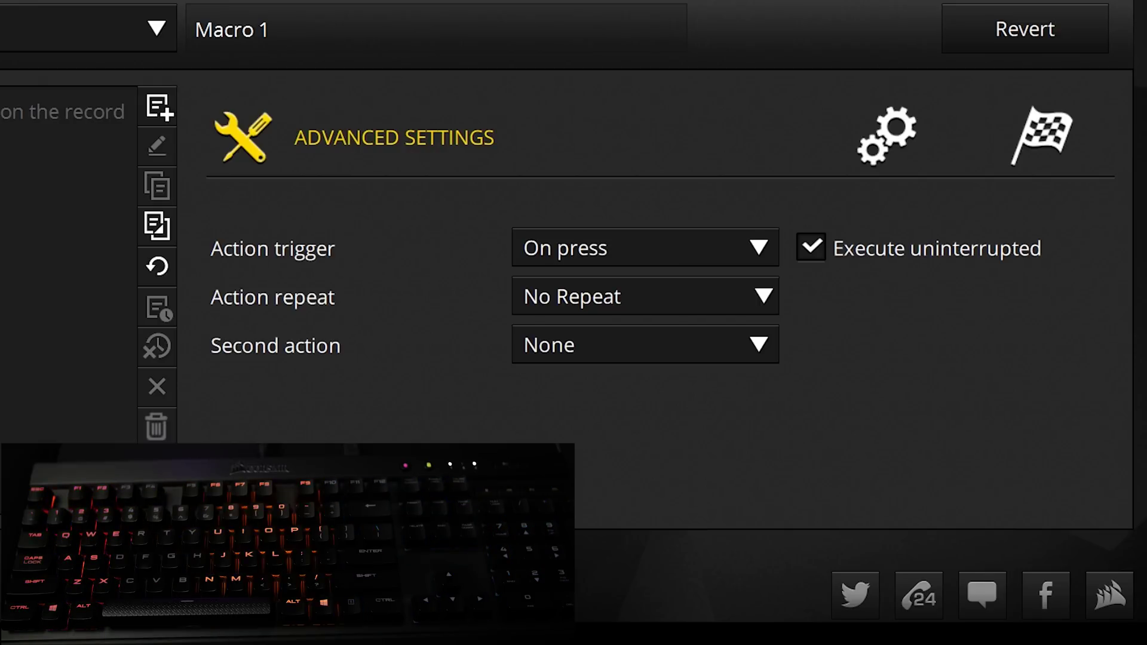
Try the Repeat option for the macro's action repeat and open the action delay and second action choices
click(648, 298)
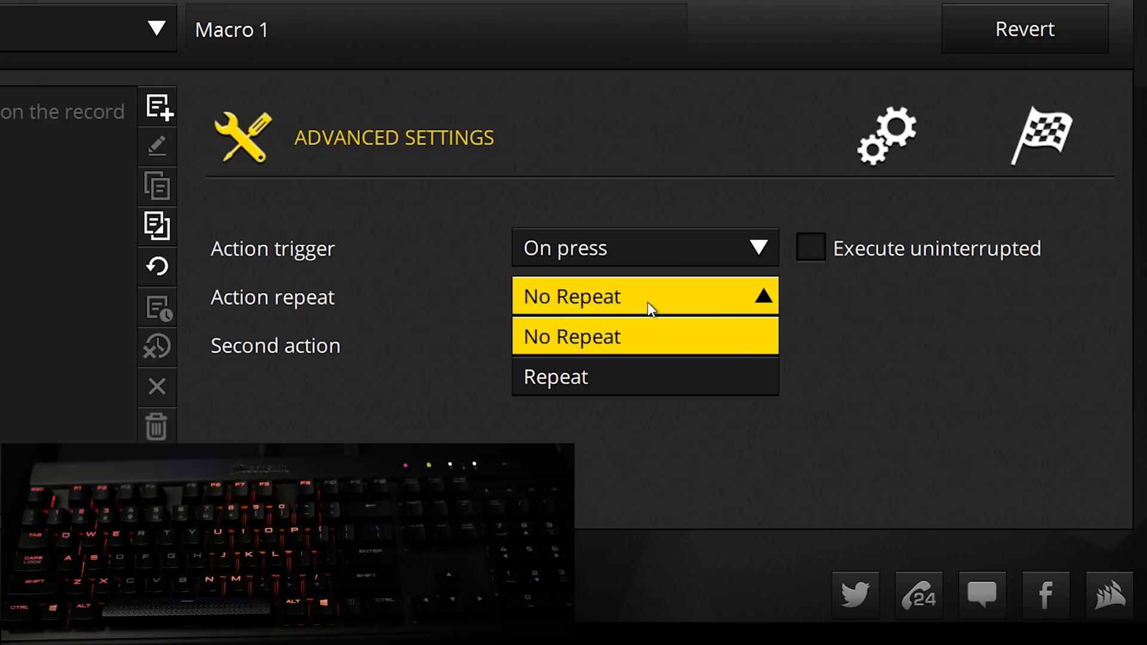
click(633, 361)
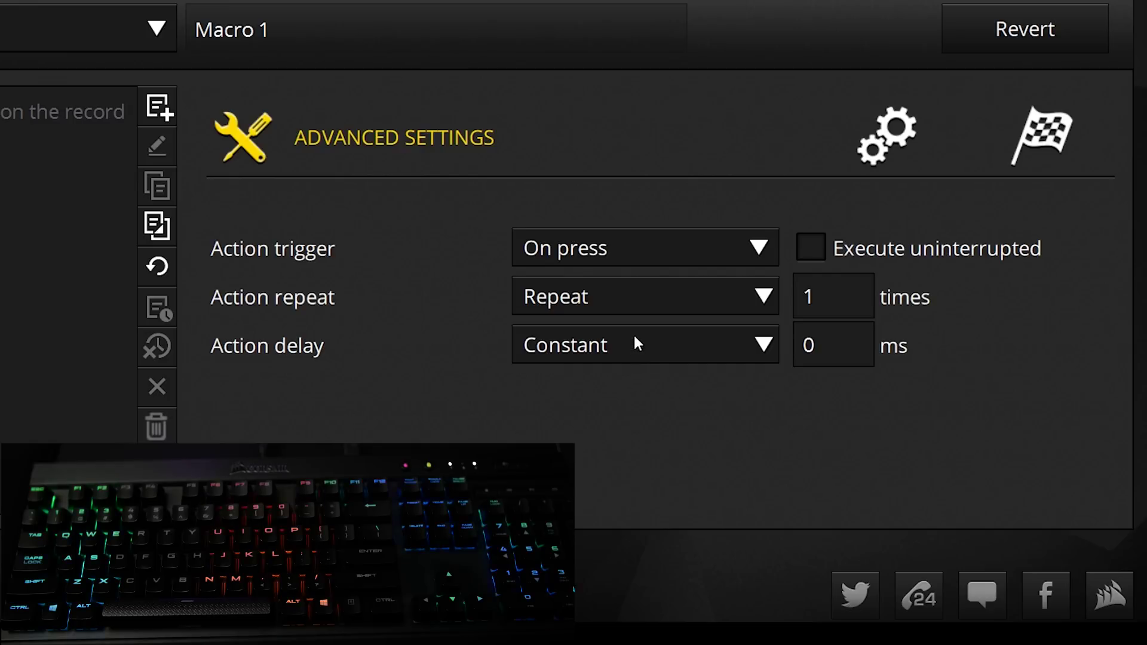
click(635, 338)
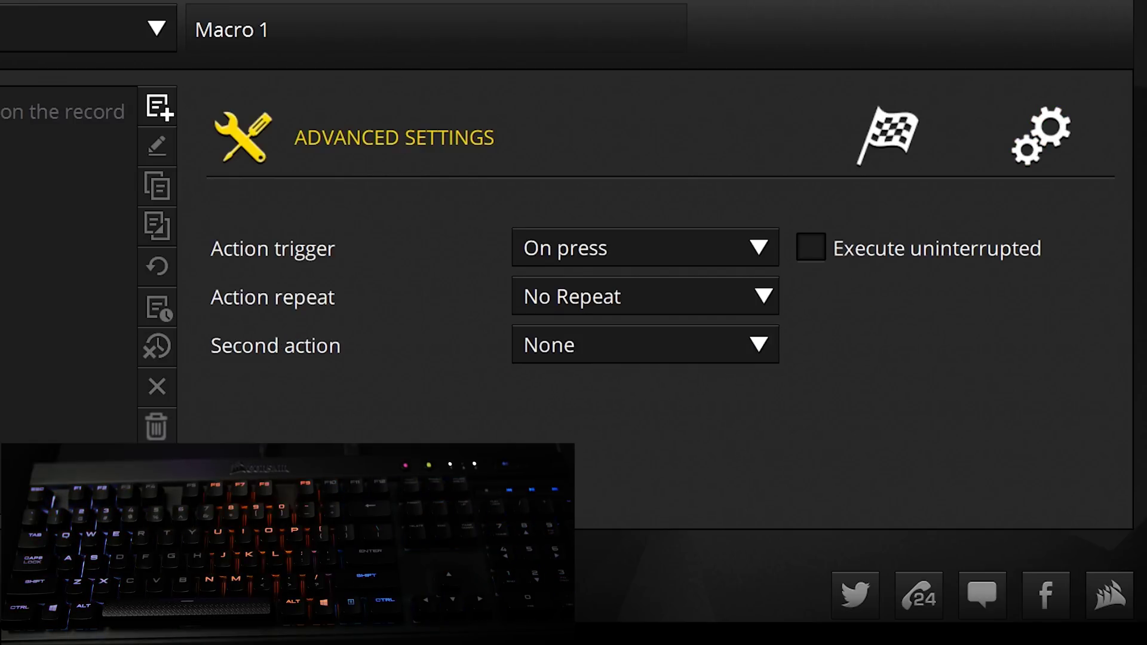
click(635, 335)
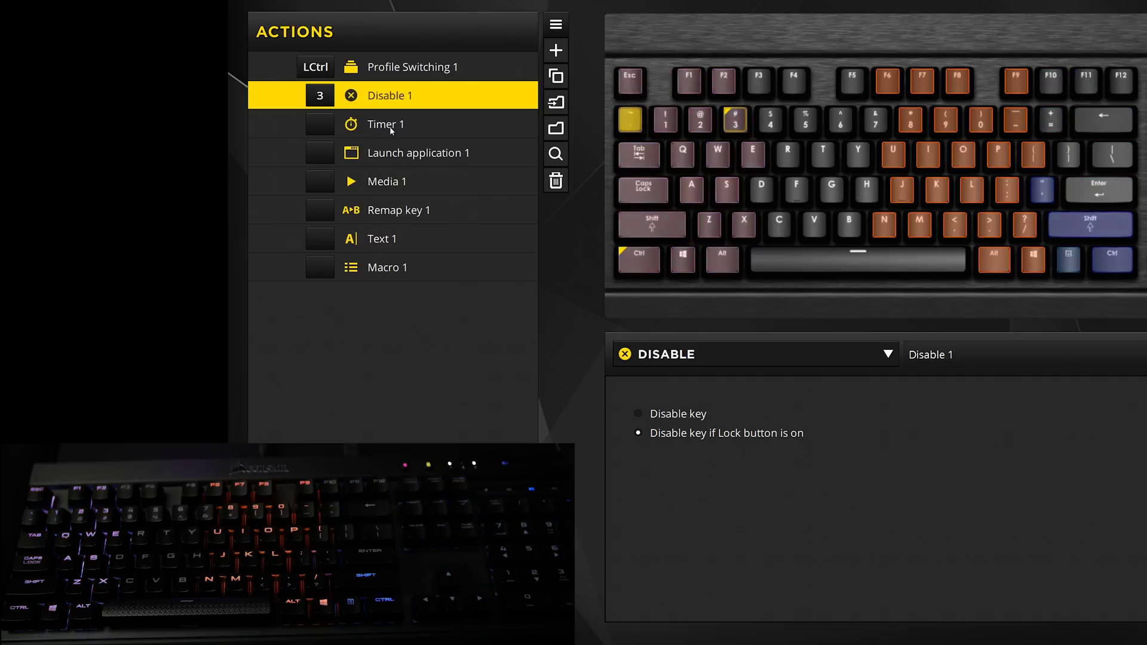
Create a Text action containing "rgb is bae" with a 50 msec delay between characters
click(385, 124)
click(866, 270)
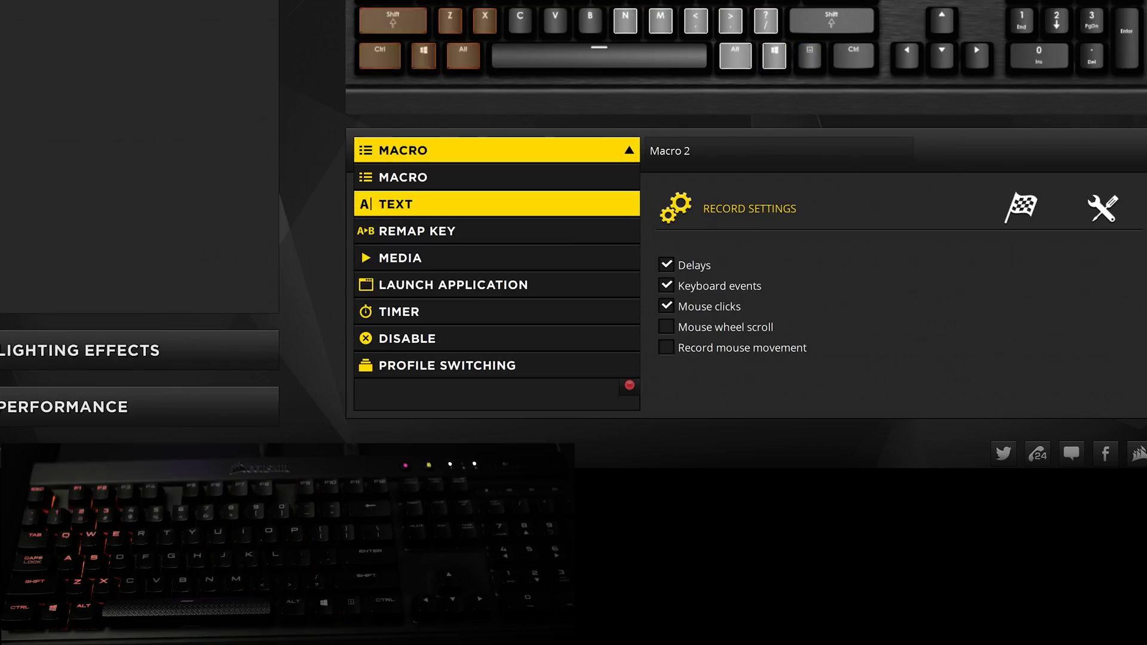
click(497, 204)
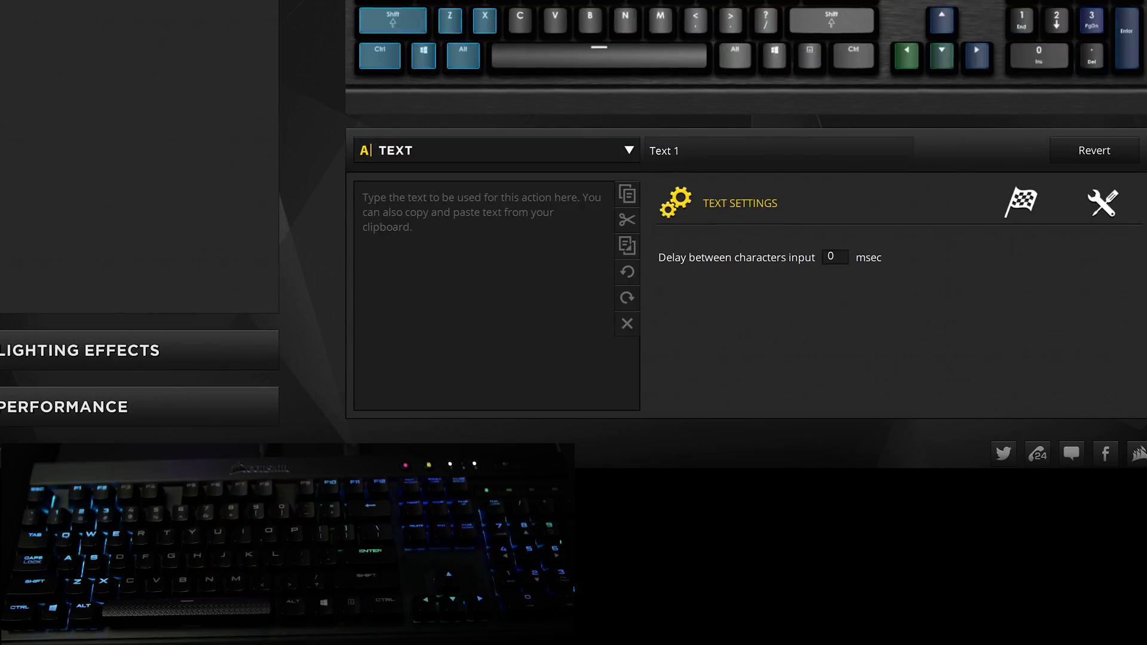
click(484, 263)
text(rgb is bae)
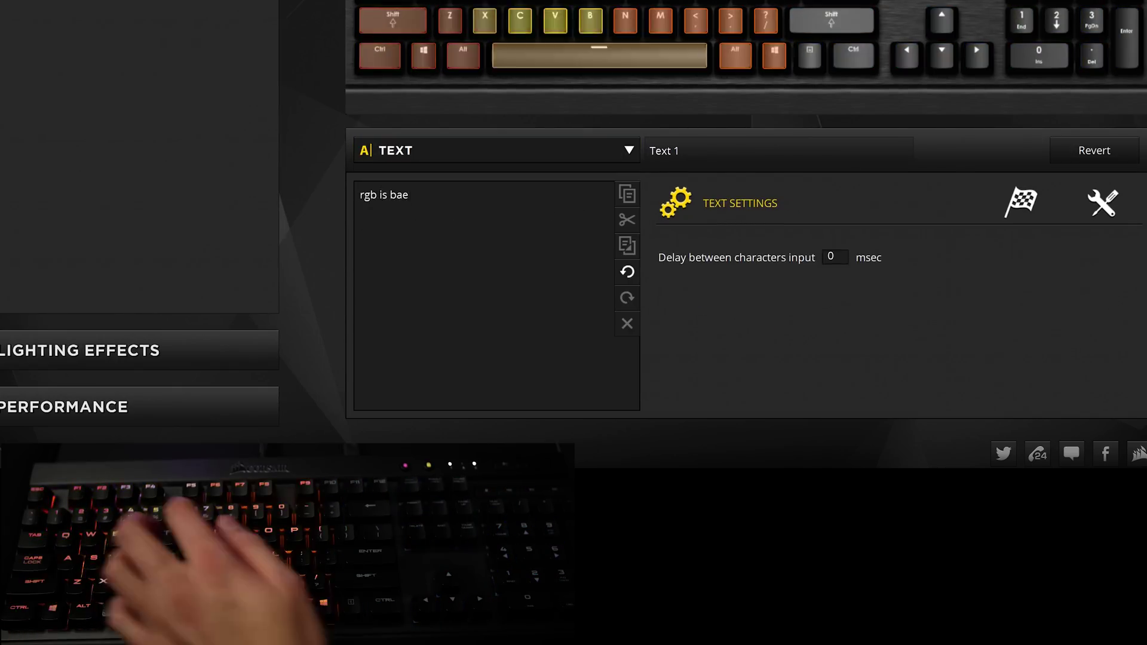
click(835, 256)
key(BackSpace)
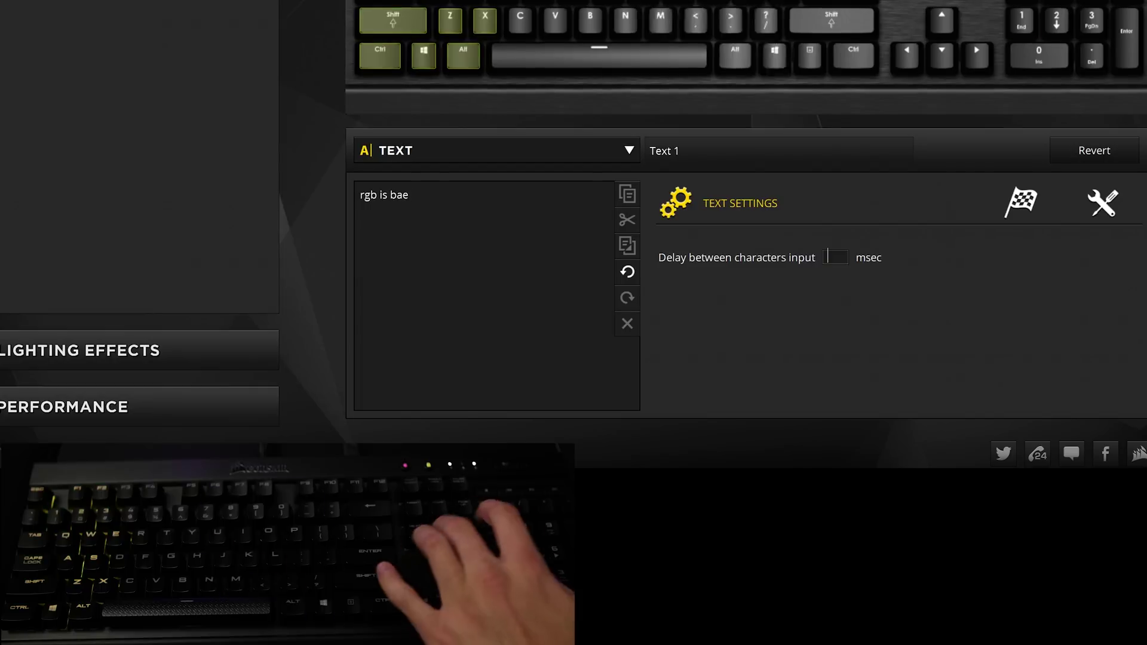
text(50)
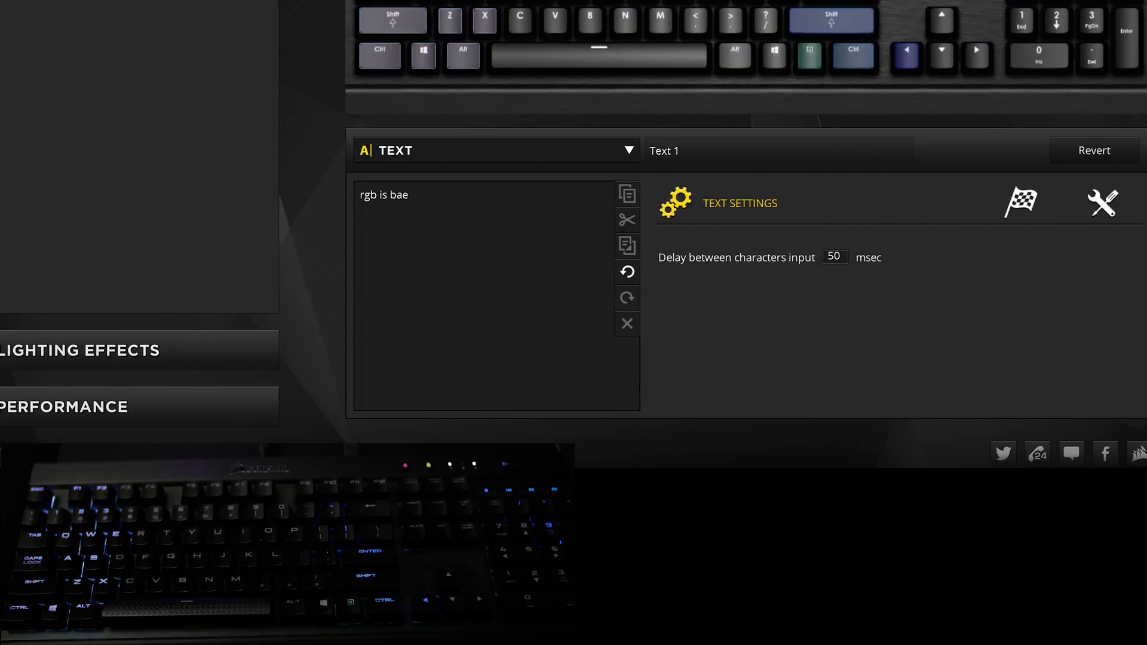
Open the lighting choices in the Text action's start settings and set Macro 1 as its second action
click(1021, 203)
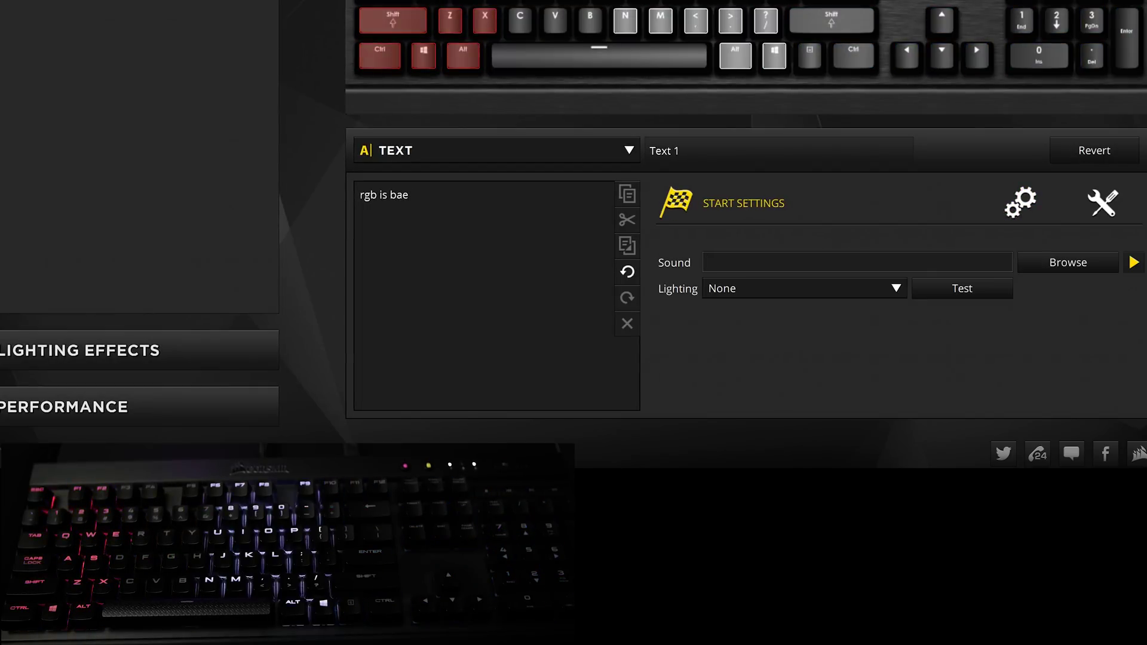
click(805, 288)
click(1103, 203)
click(808, 262)
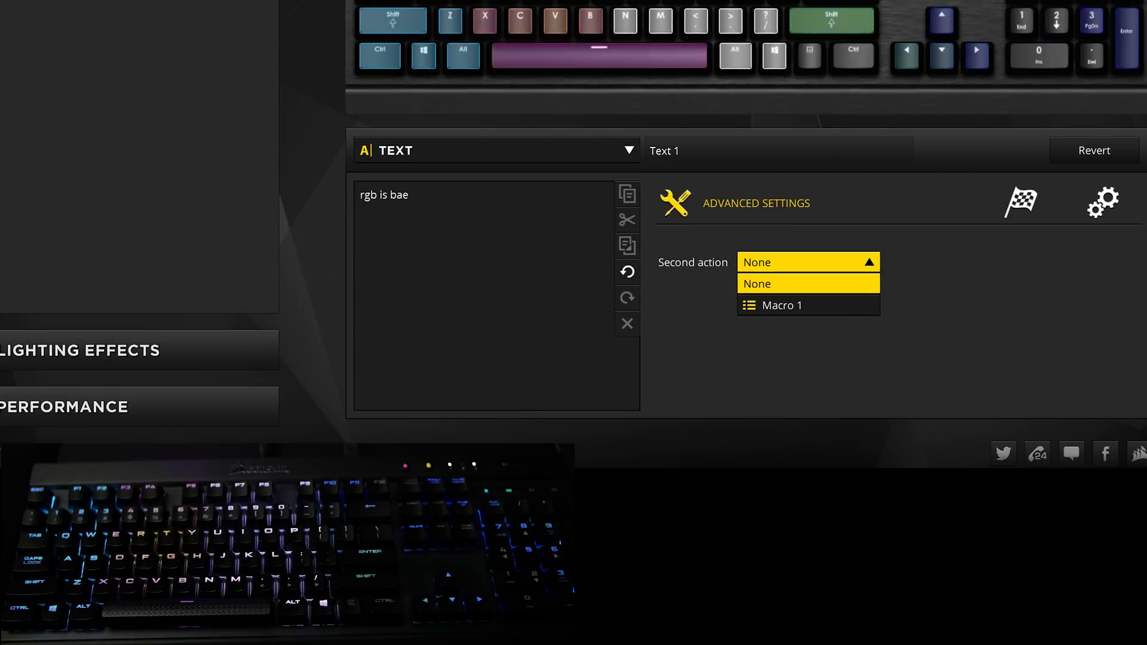
click(781, 305)
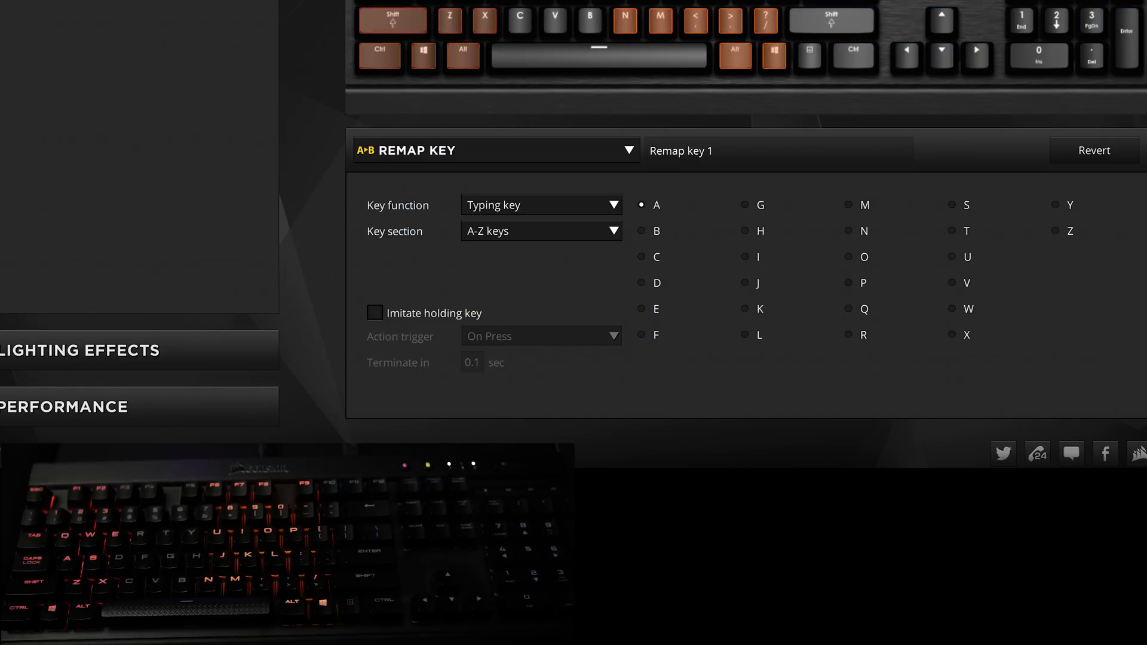
Try the Mouse button and Keystroke functions for the remap action, entering Ctrl+Alt+Shift+V as the keystroke
click(541, 205)
click(541, 248)
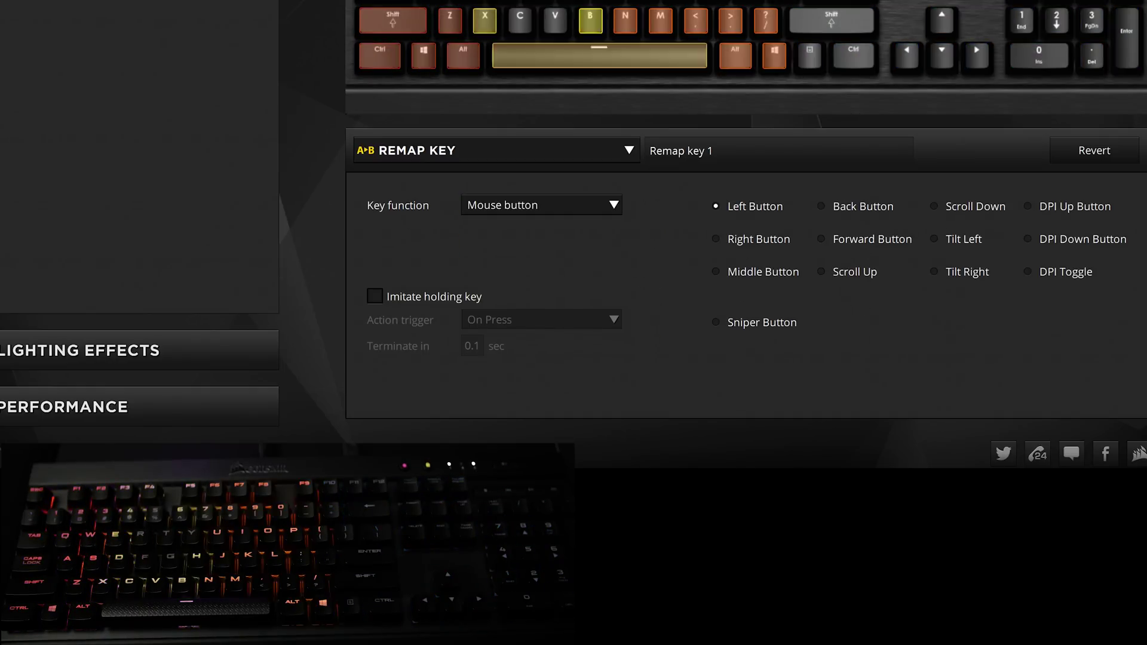
click(541, 204)
click(491, 269)
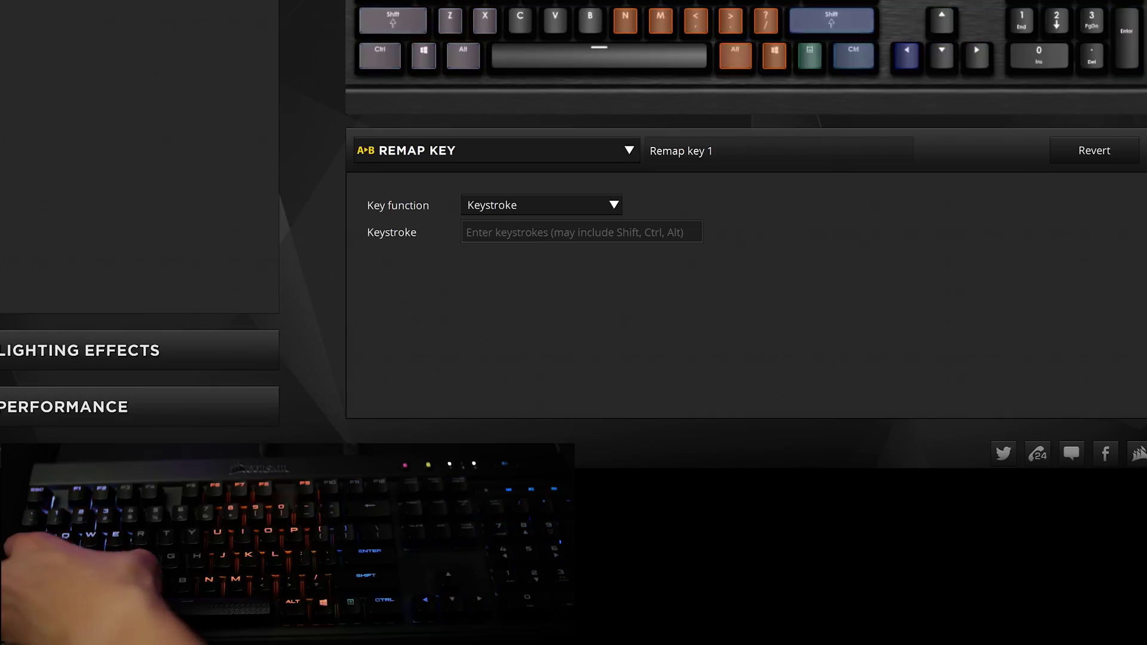
key(ctrl+alt+shift+v)
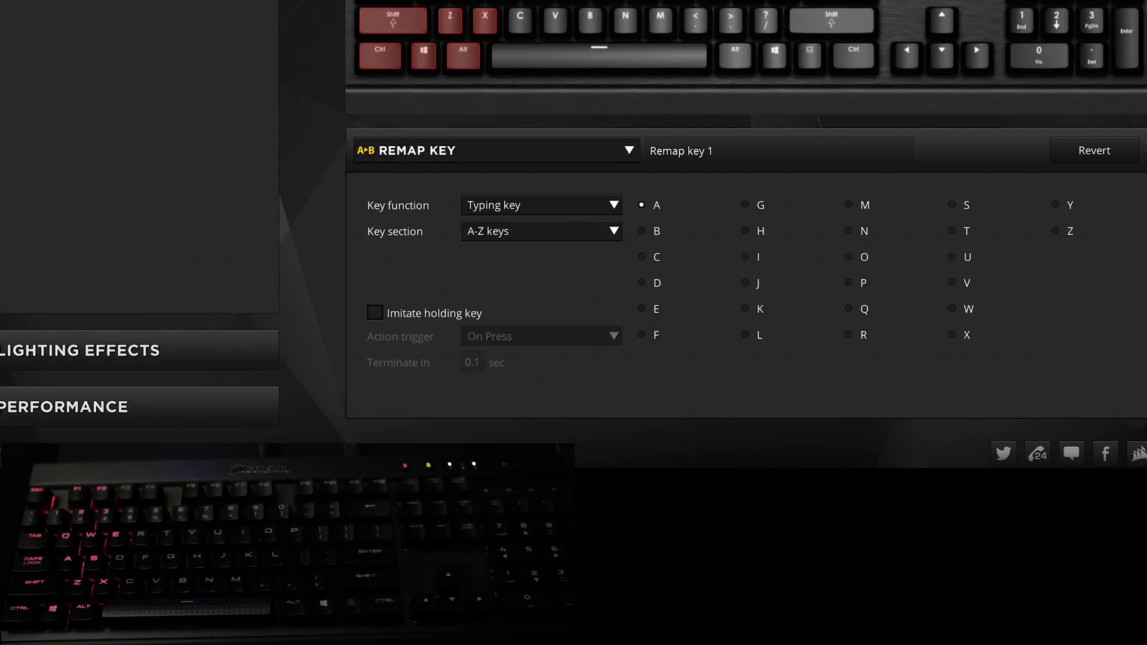
Enable Imitate holding key for the remapped A key, terminate it in 10 sec, and set its action trigger to Toggle
click(375, 312)
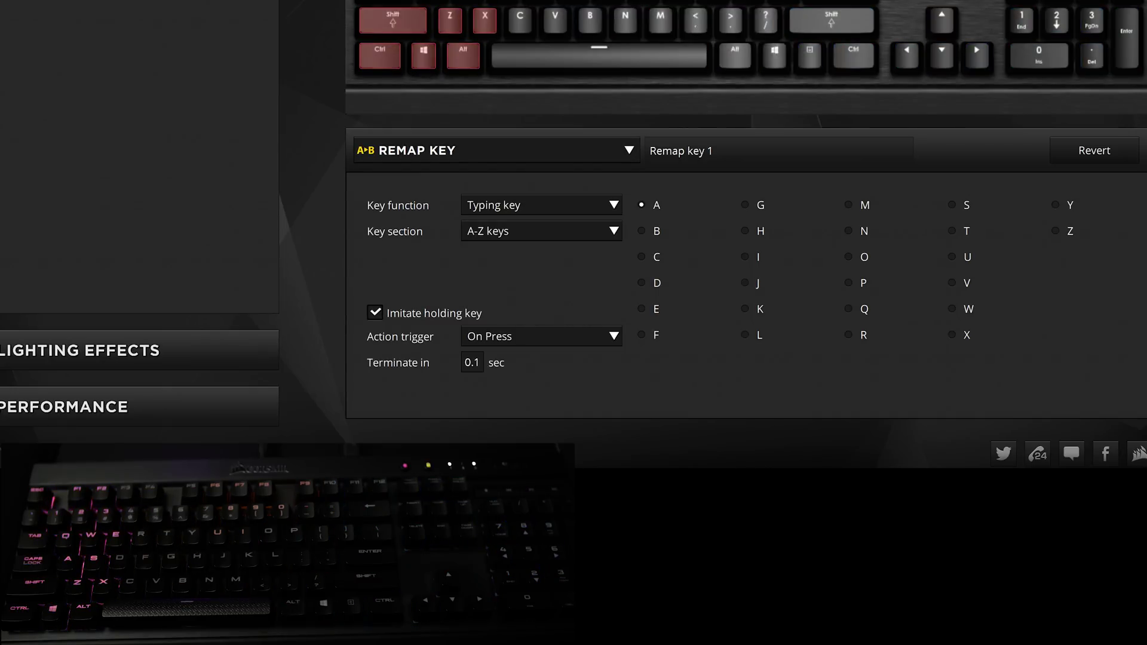
double_click(472, 363)
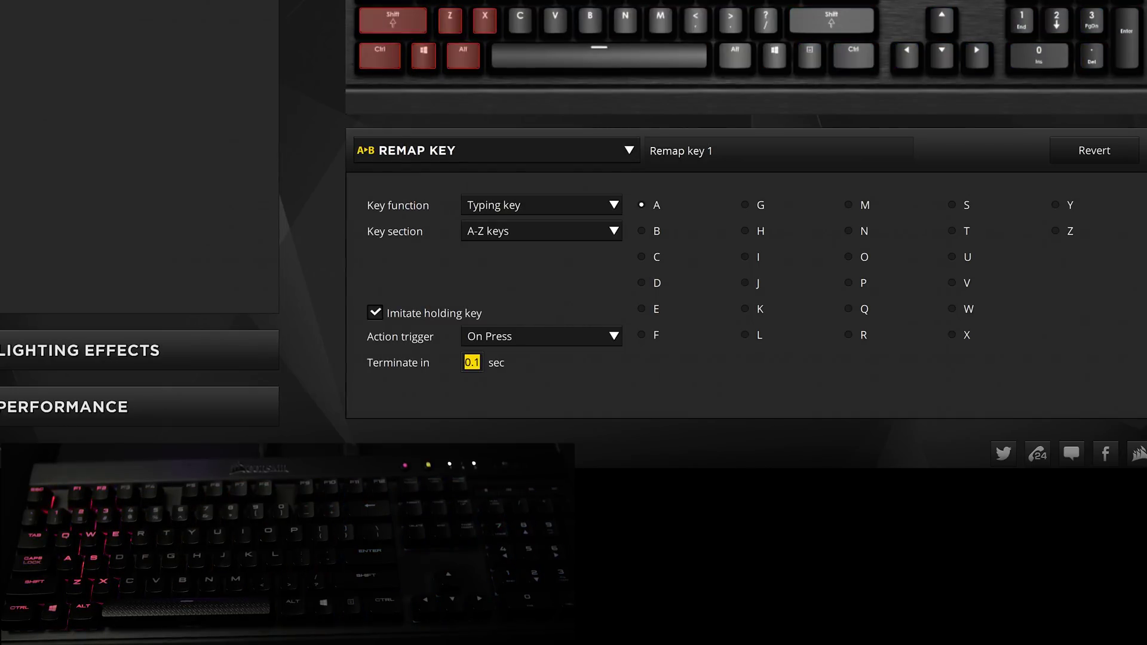
text(10)
click(541, 336)
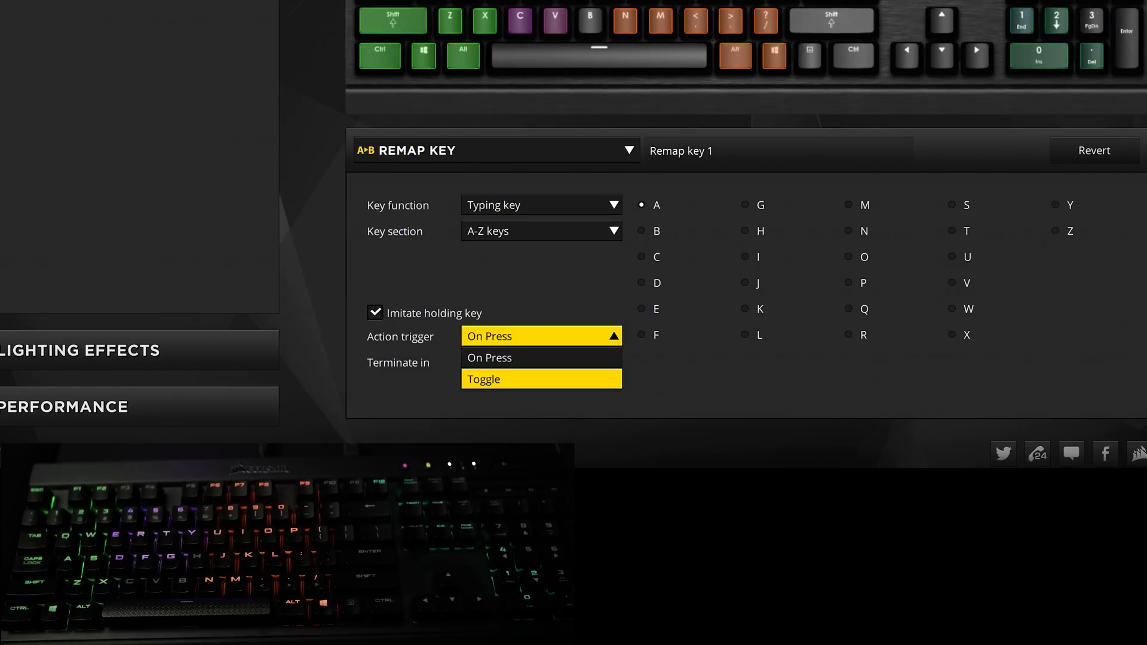
click(541, 379)
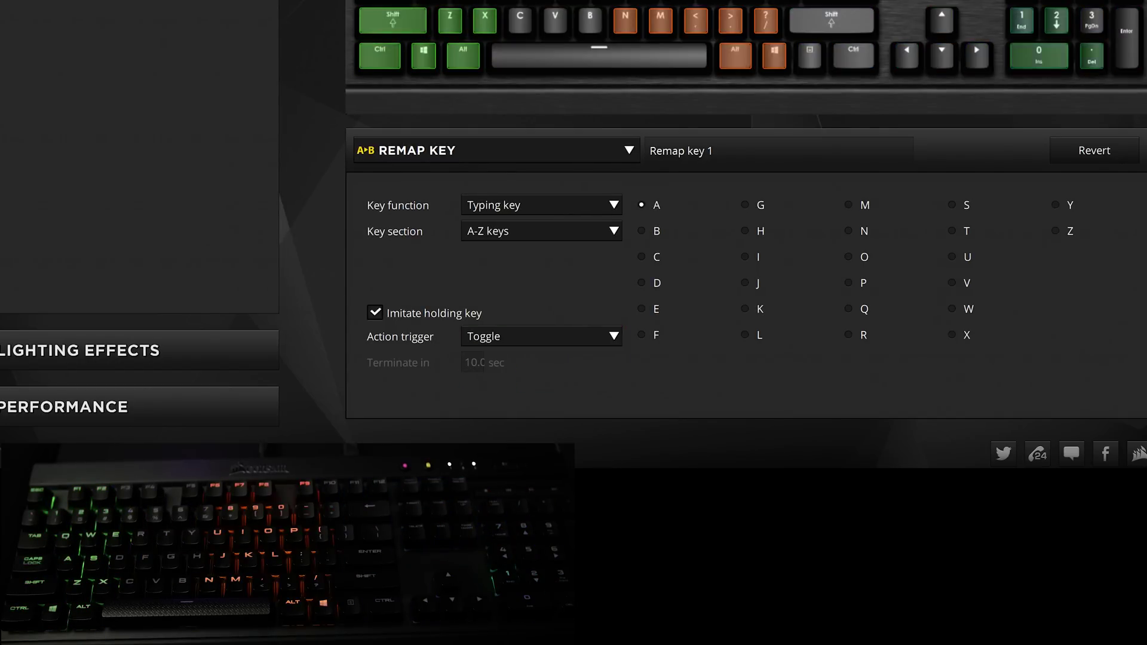
Create a Media action and open its start settings
click(496, 150)
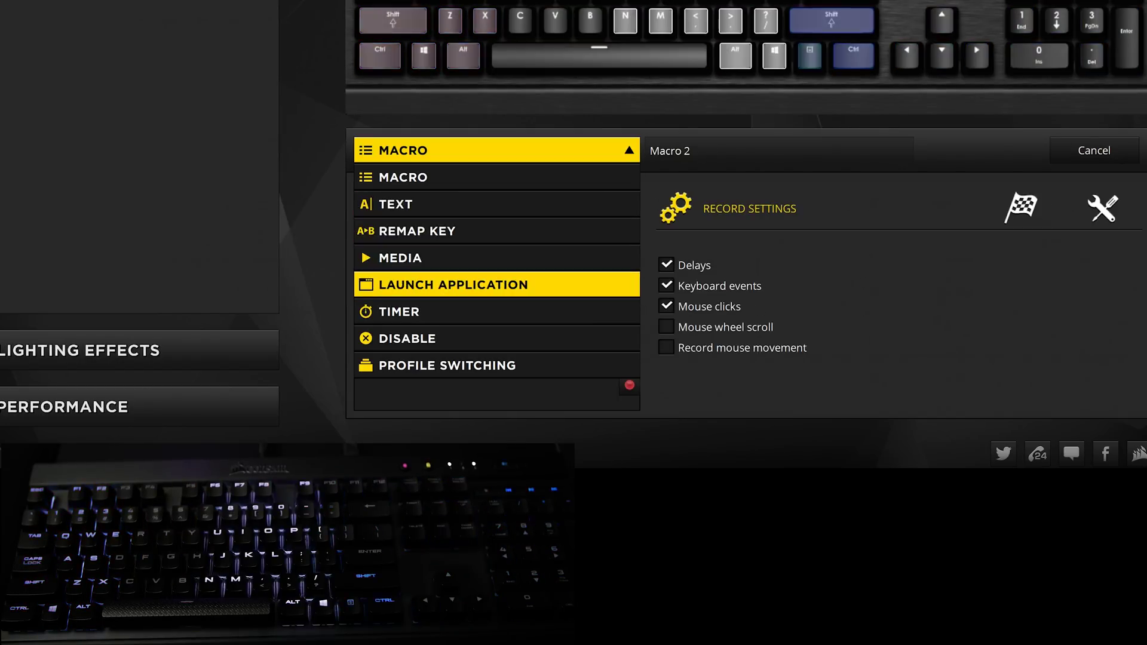
click(418, 256)
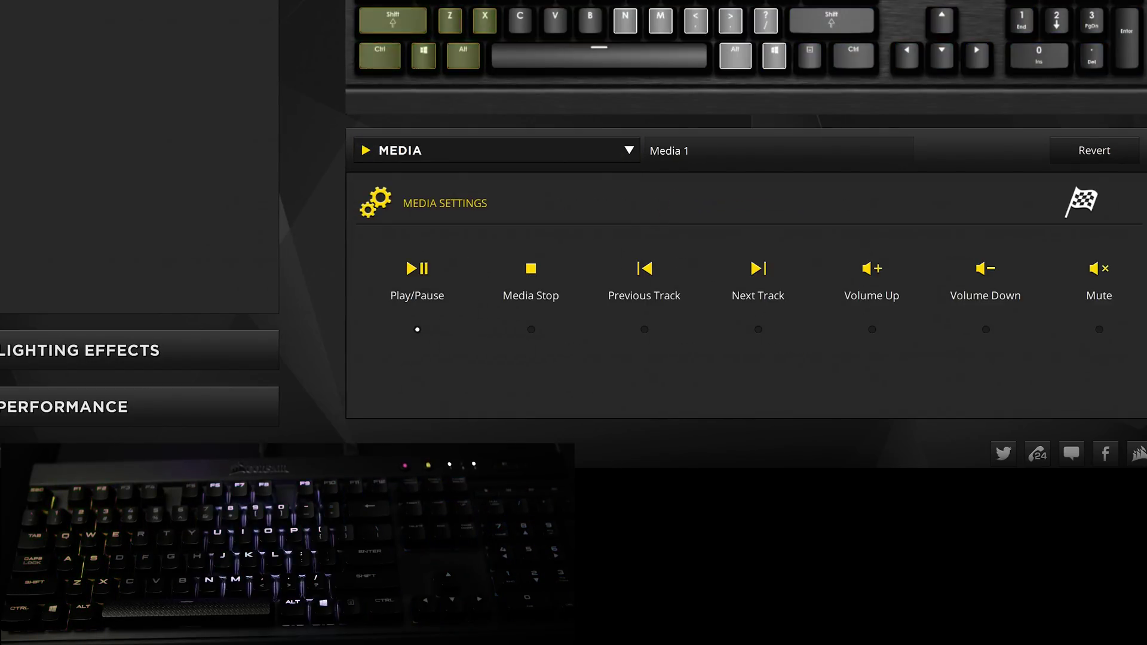
click(1081, 202)
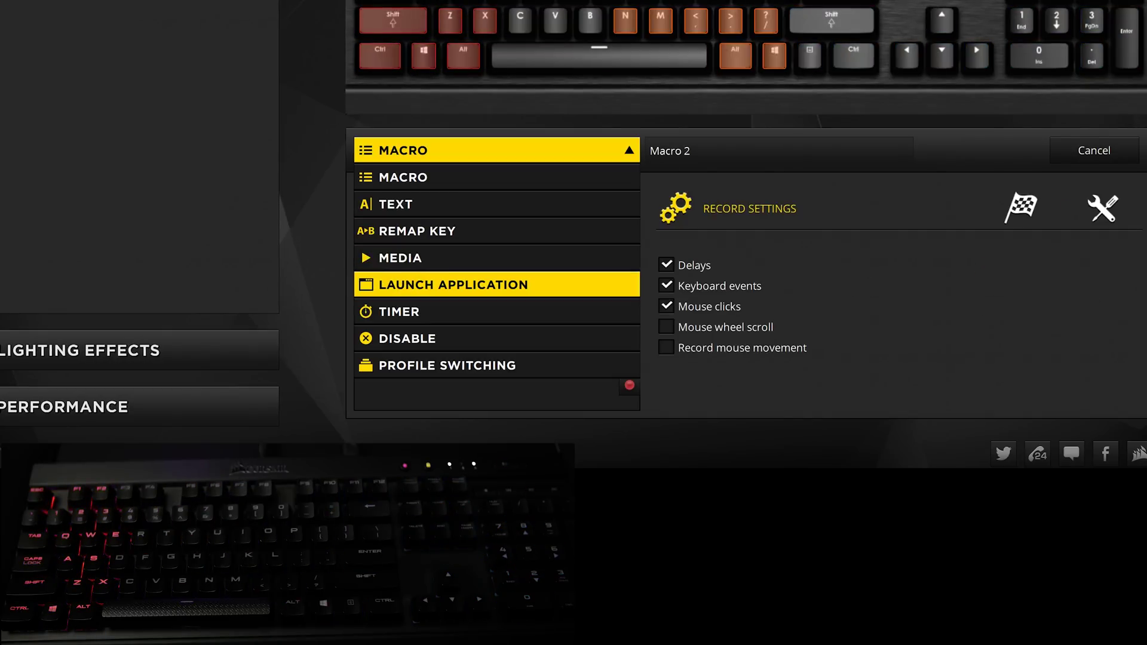
Create a Launch Application action and a Timer action
click(452, 285)
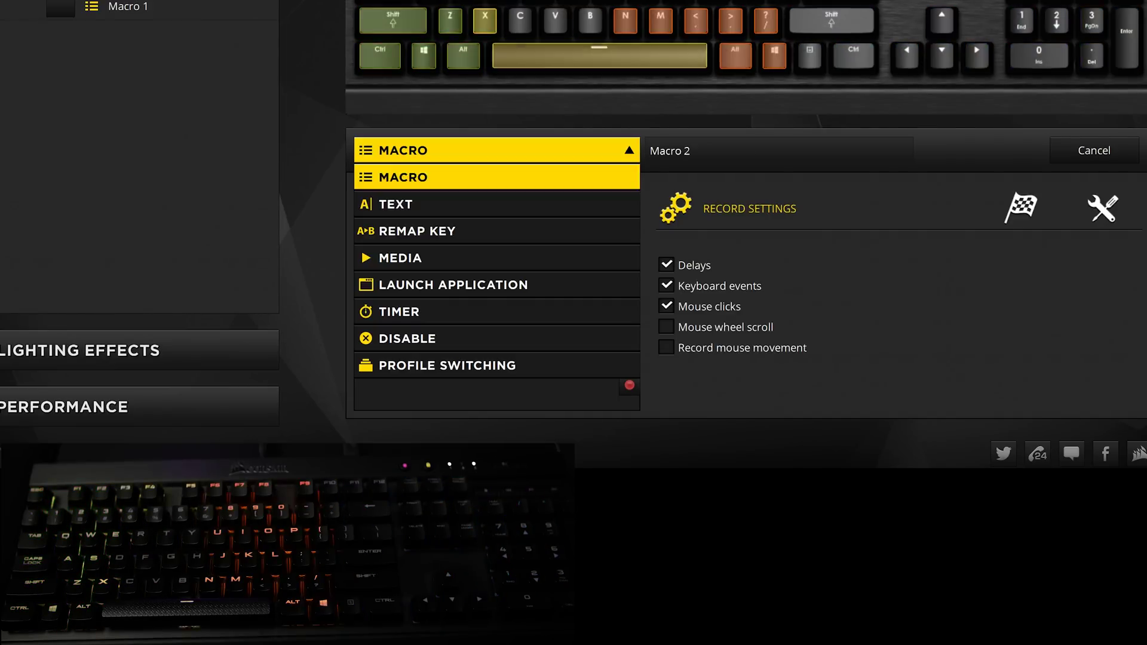
key(Down)
key(Down)
key(Down)
key(Down)
key(Down)
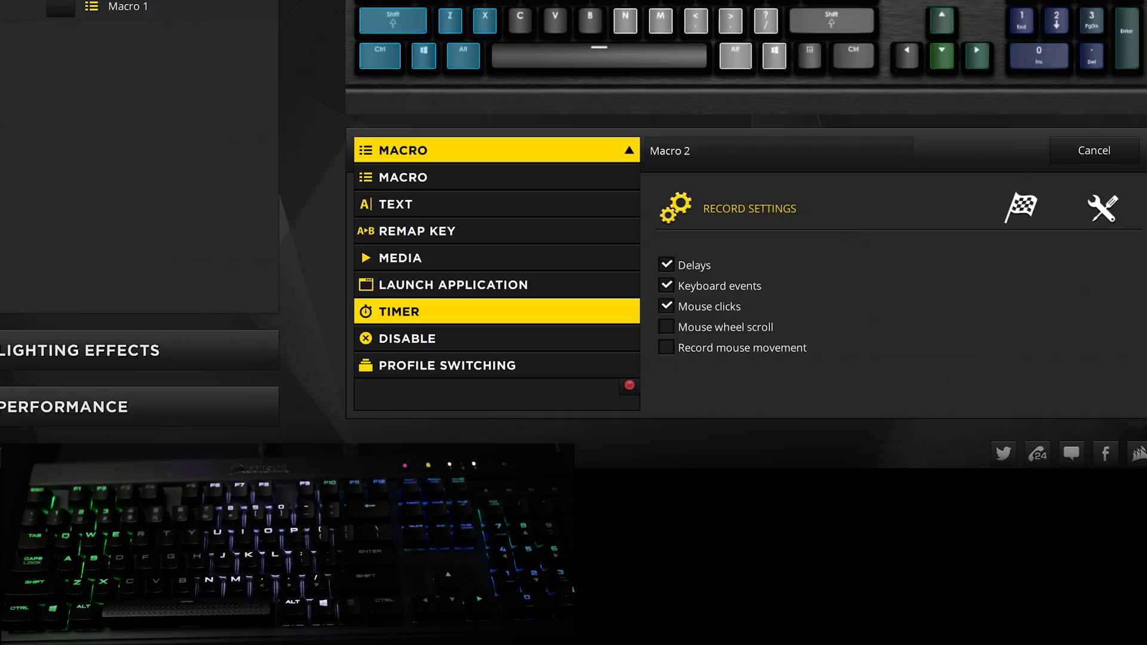
key(Return)
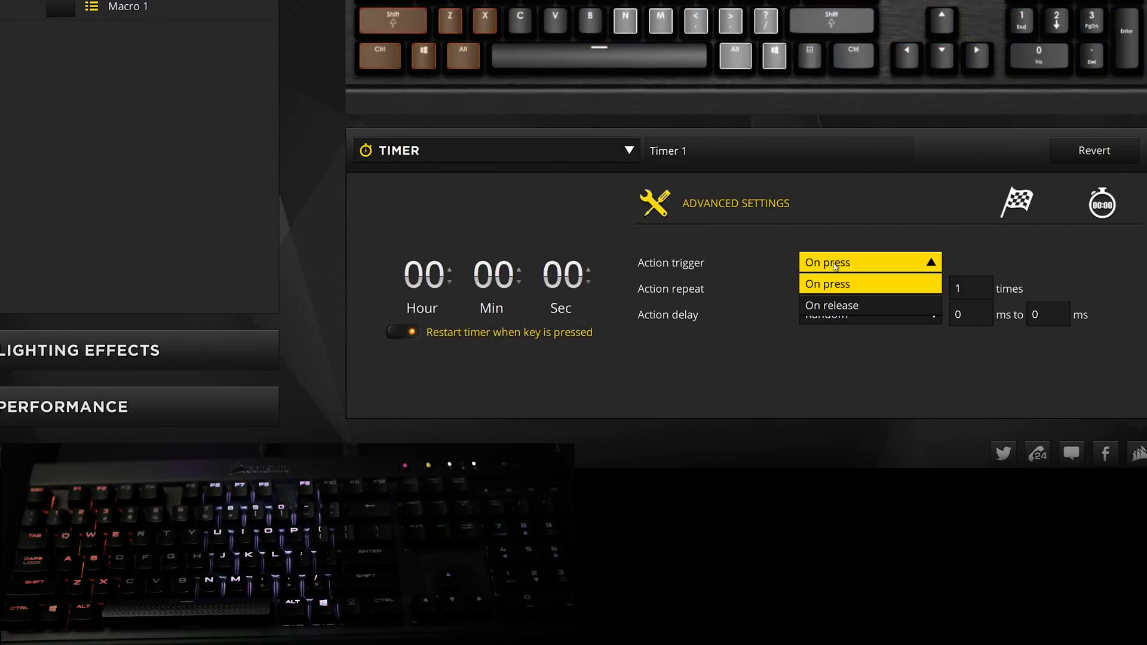
Look through the action trigger, action repeat and action delay options in the timer's advanced settings
click(836, 305)
click(854, 281)
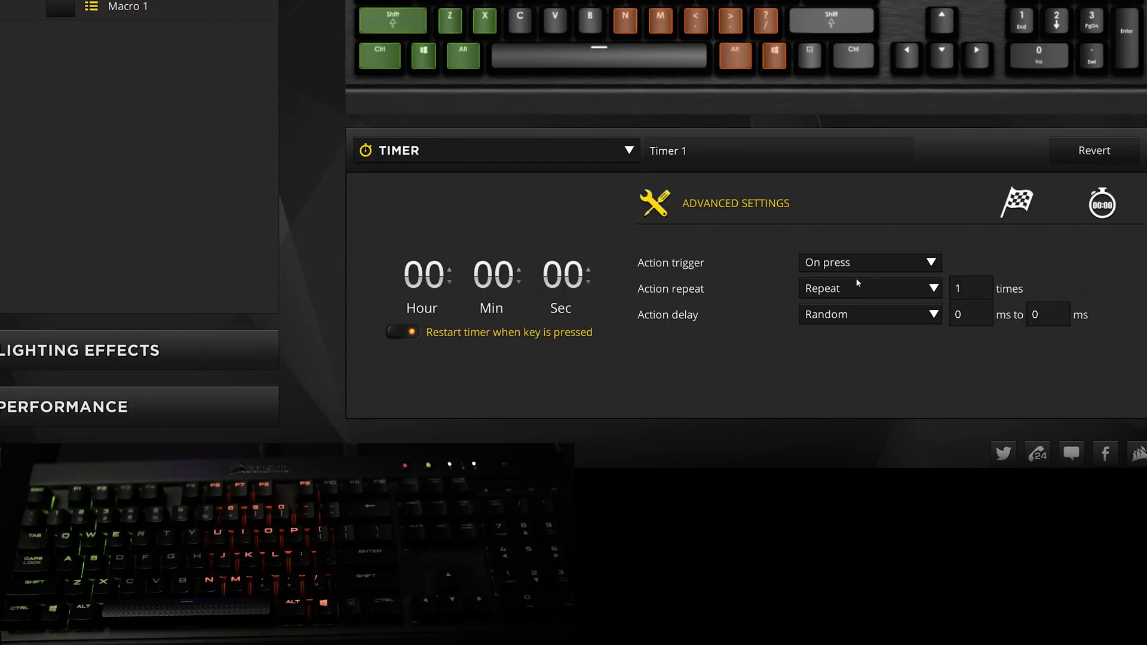
click(860, 288)
click(865, 292)
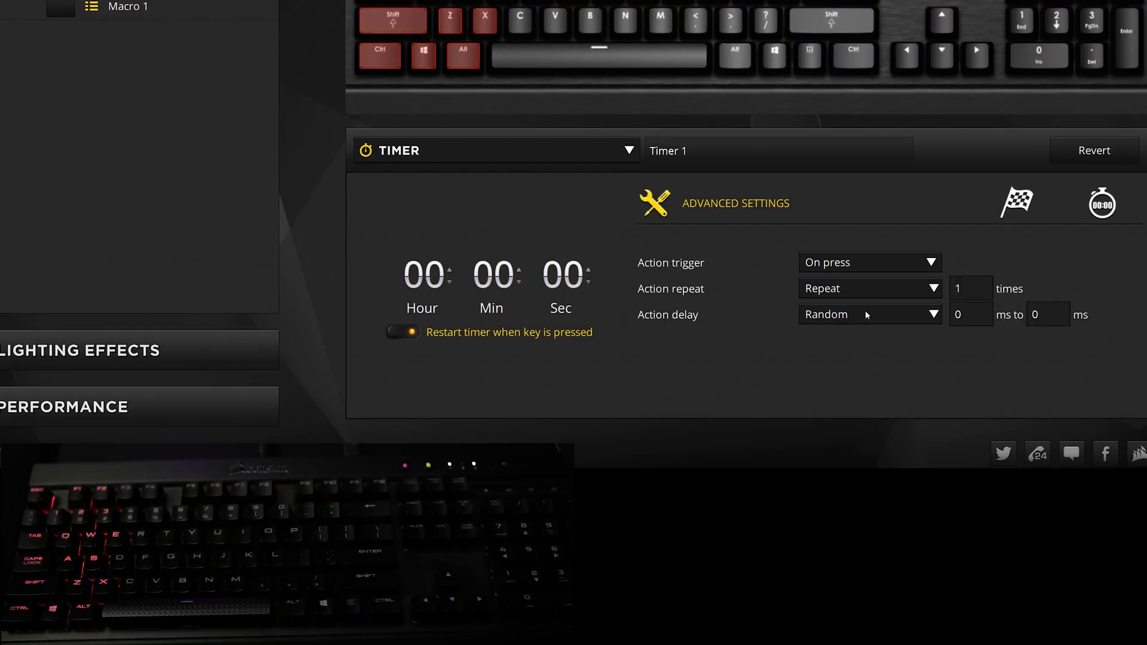
click(867, 313)
click(867, 313)
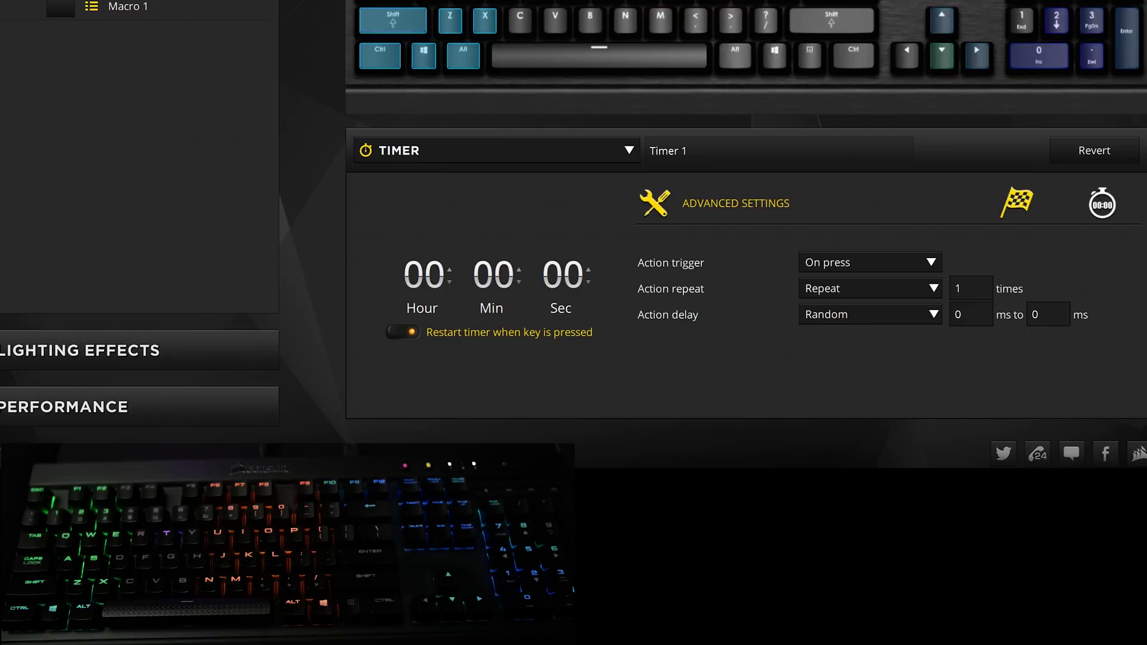
Look through the timer's start and end settings, including the actions that can be chosen for each
click(1018, 202)
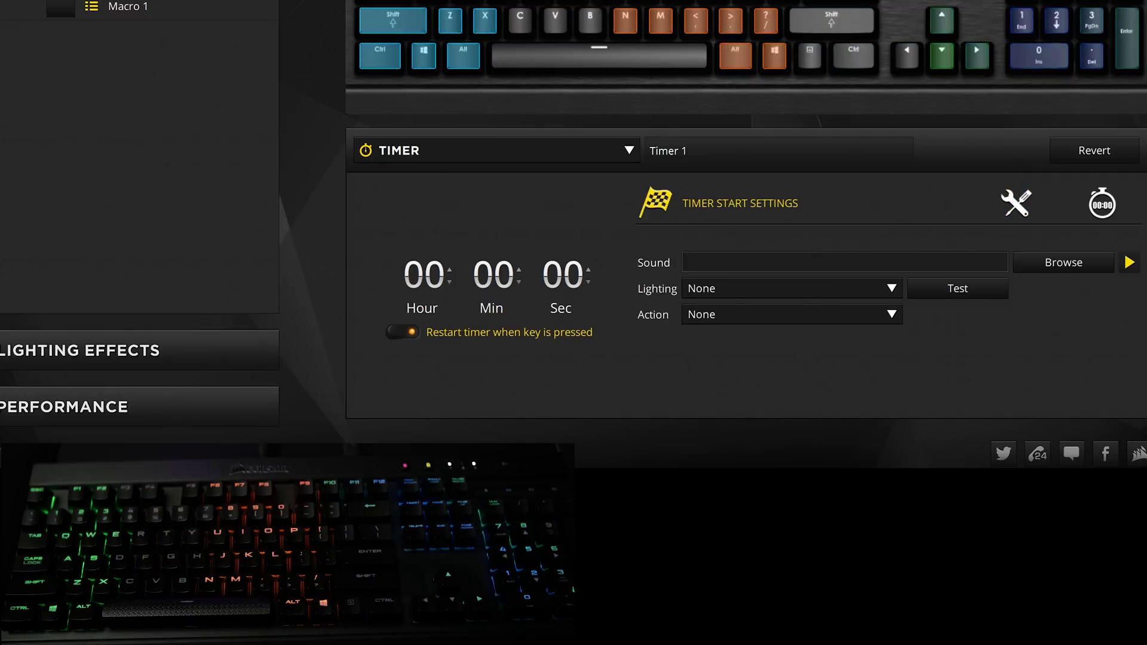
click(792, 314)
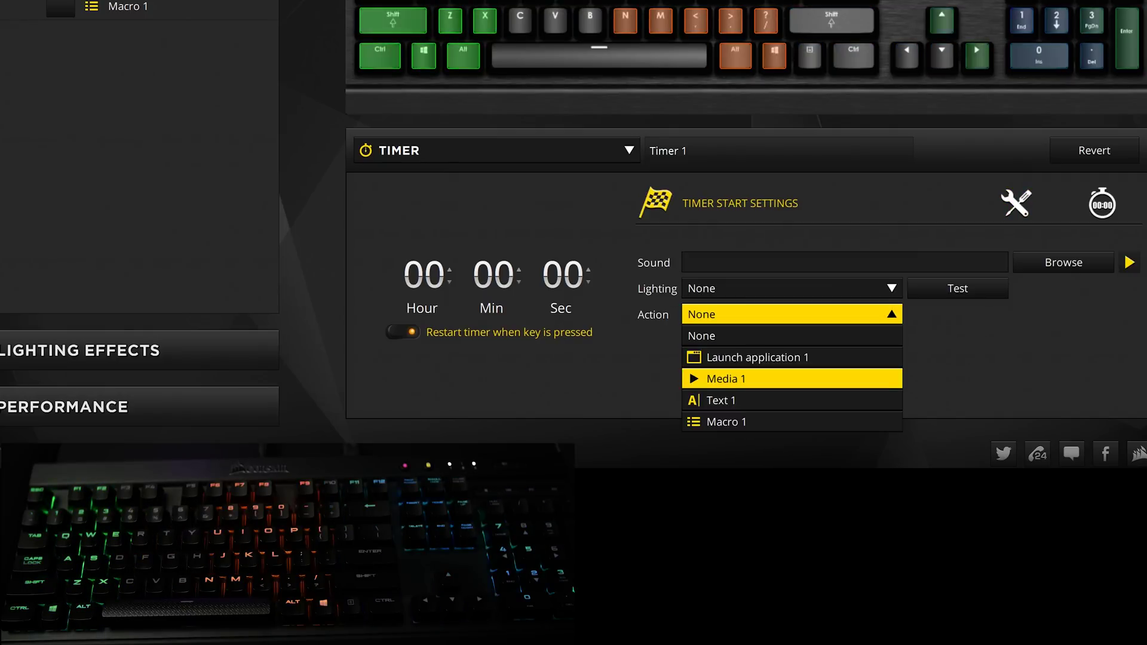
click(791, 378)
click(792, 315)
click(792, 400)
click(1102, 203)
click(792, 315)
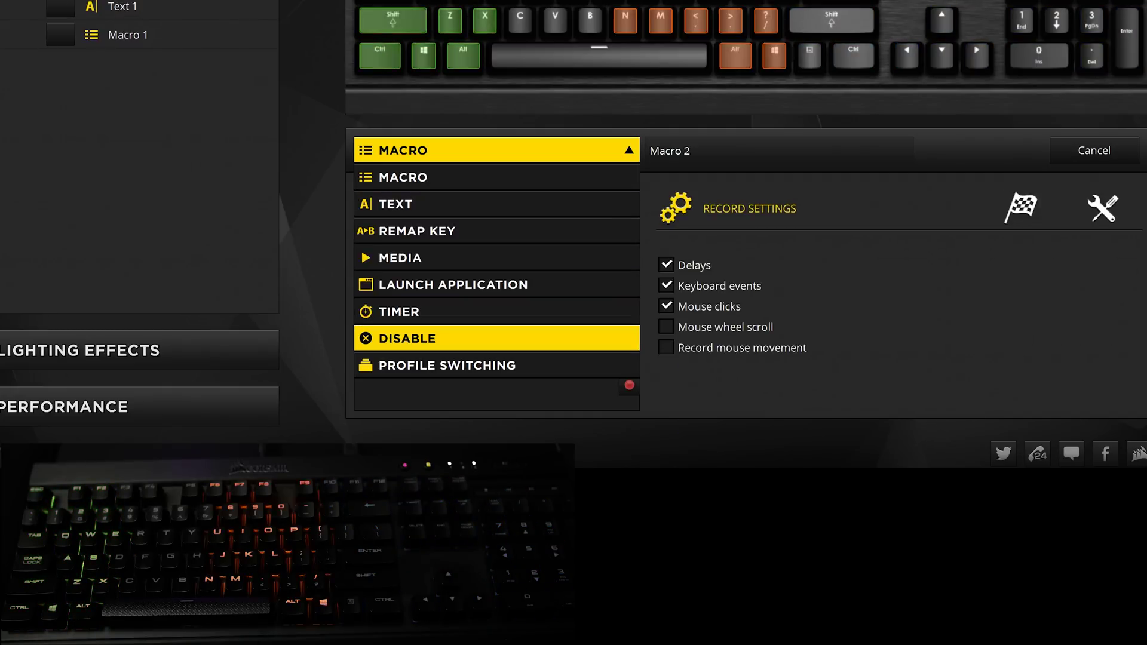
Create a Disable action and set it to disable the key if the Lock button is on
click(496, 339)
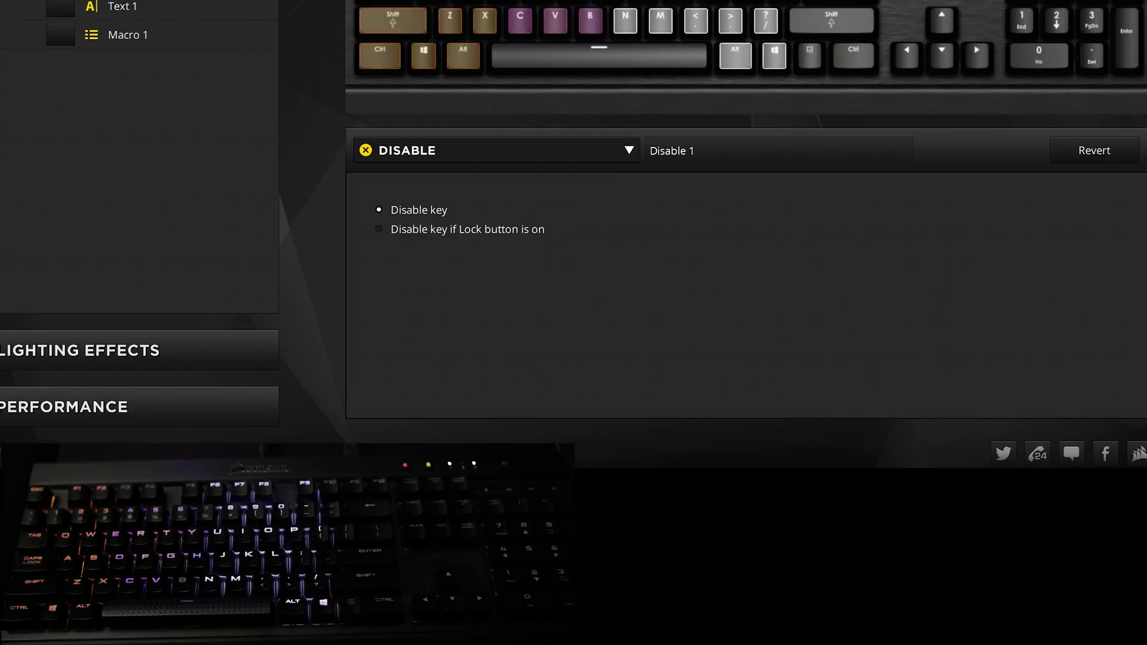
click(379, 229)
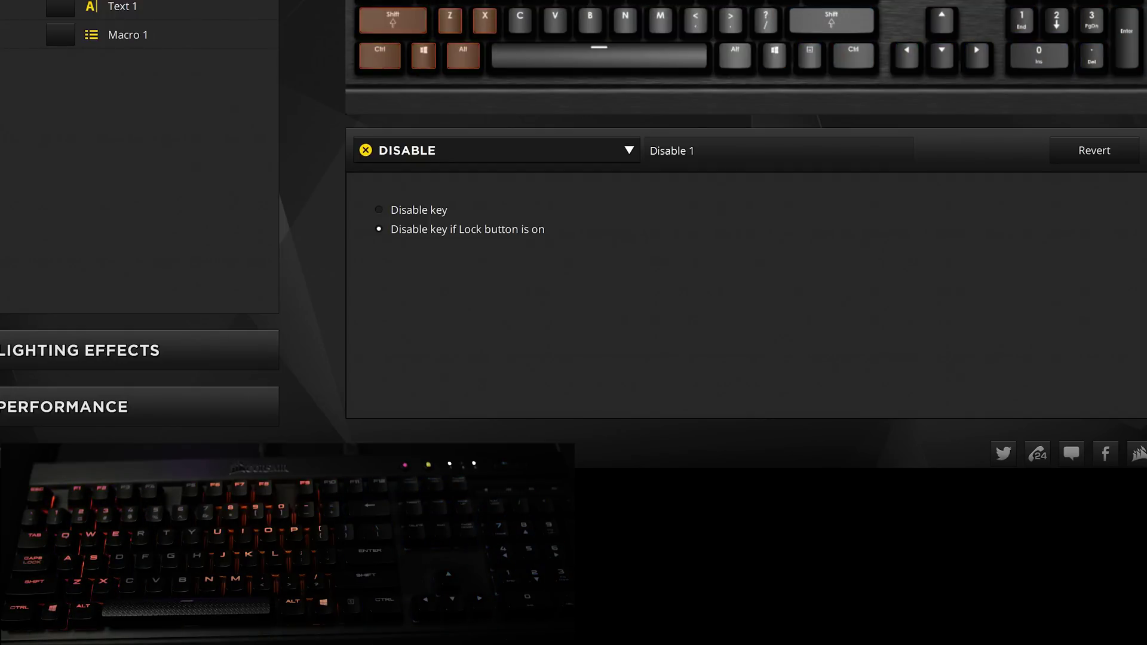
Create a Profile Switching action, and move Demo out of and back into the profiles selected for switching
click(418, 150)
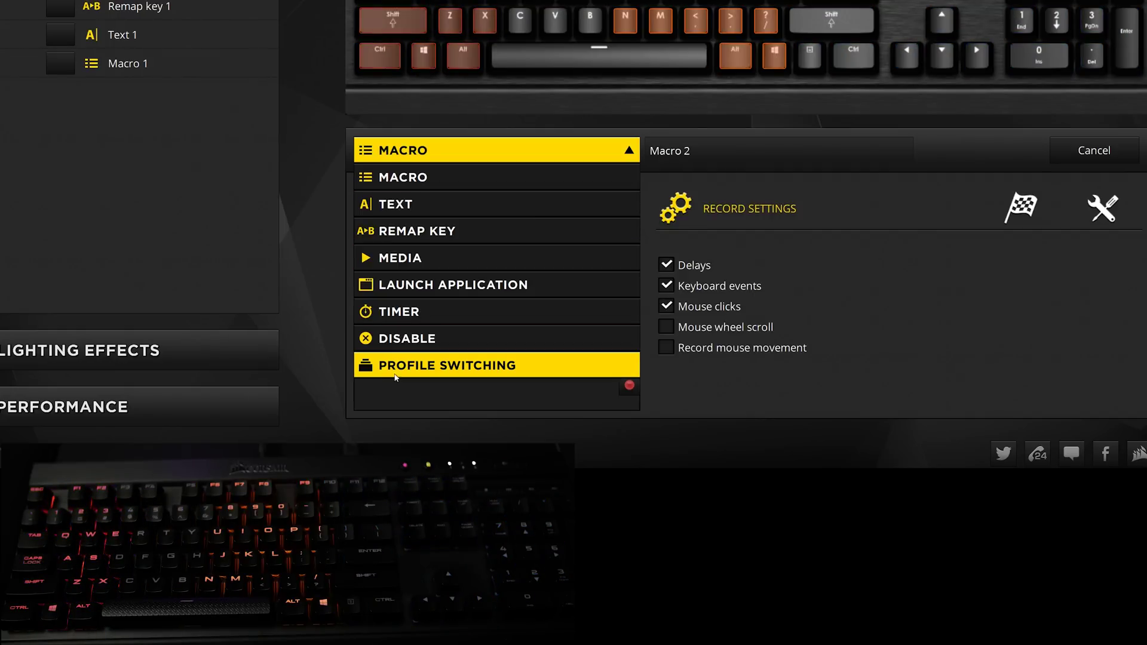
click(395, 370)
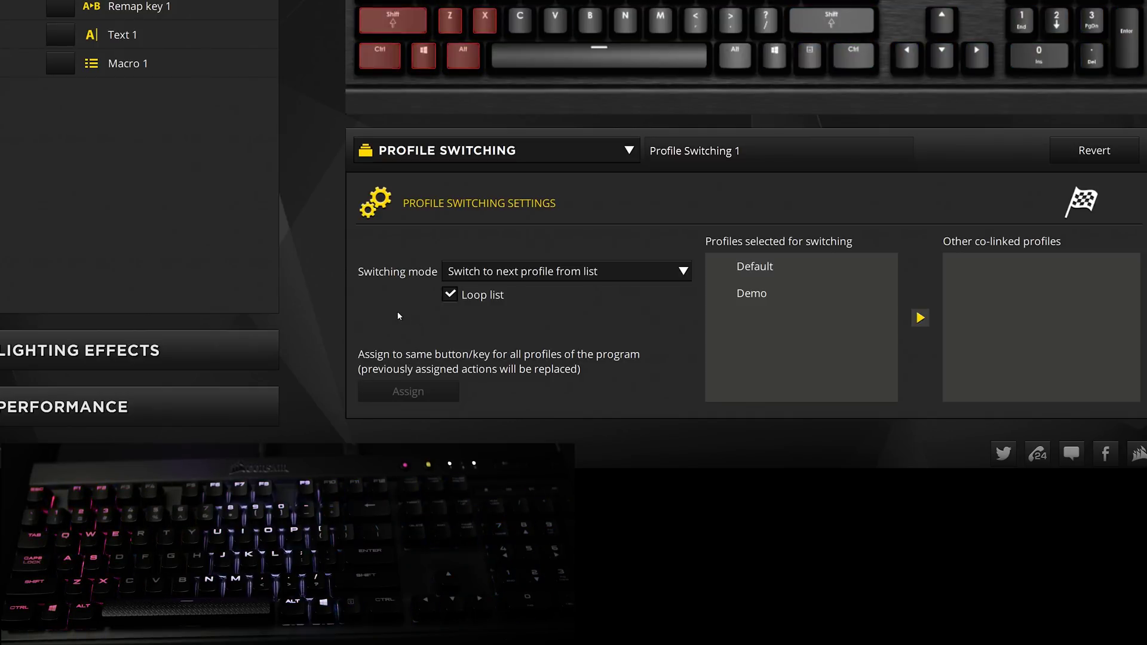
click(609, 275)
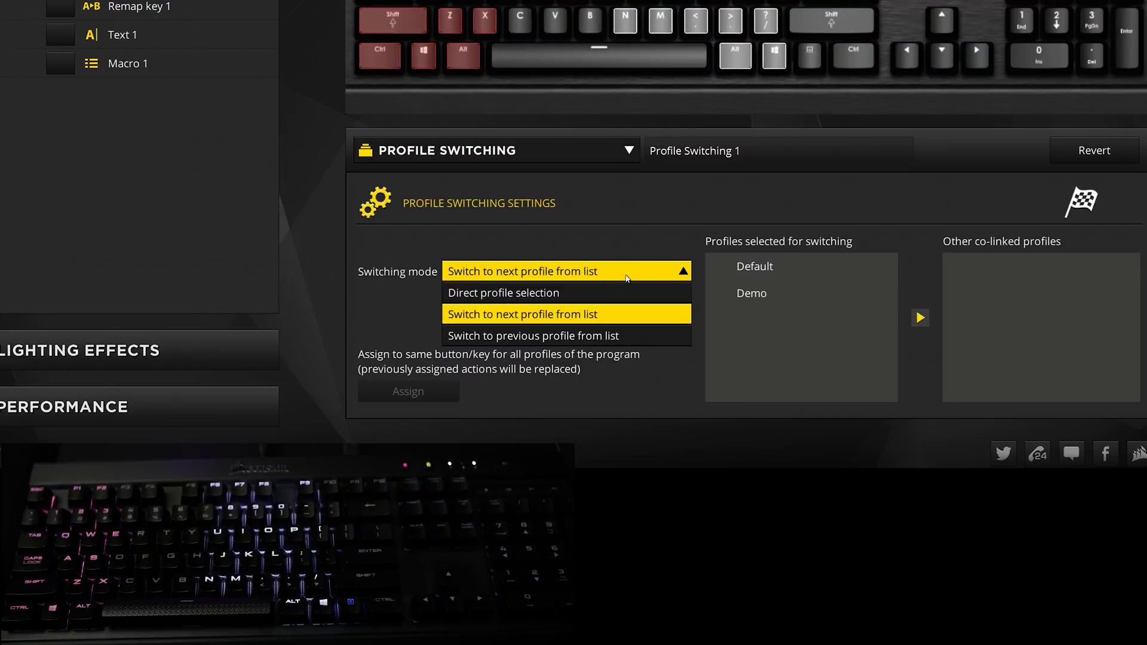
click(626, 275)
click(822, 290)
click(920, 318)
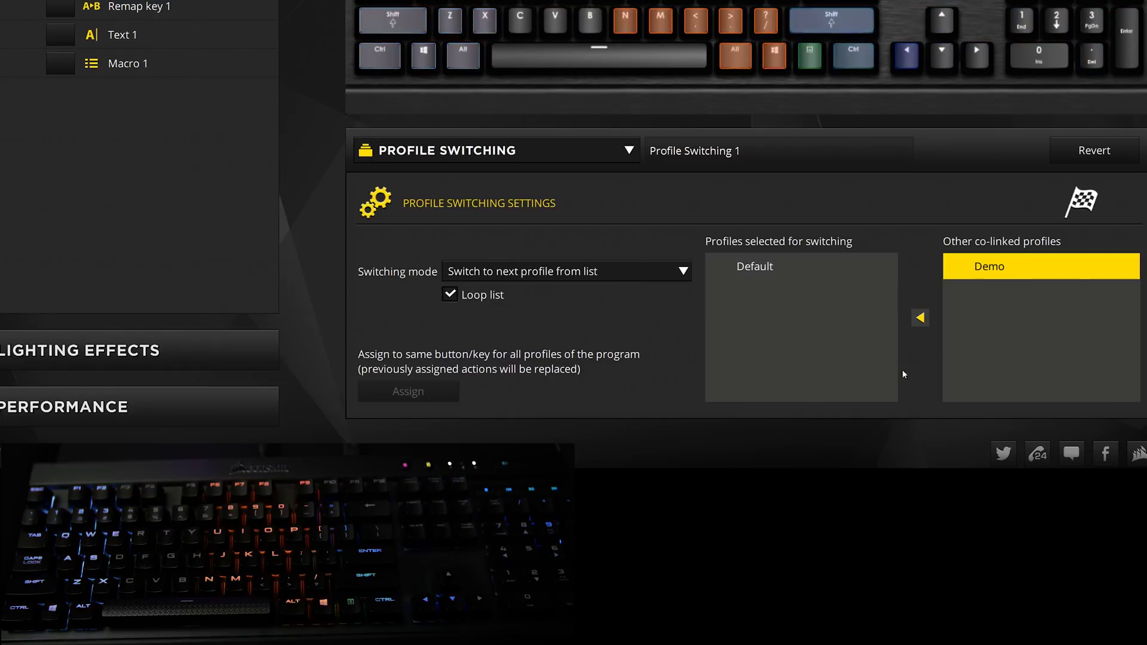
click(919, 320)
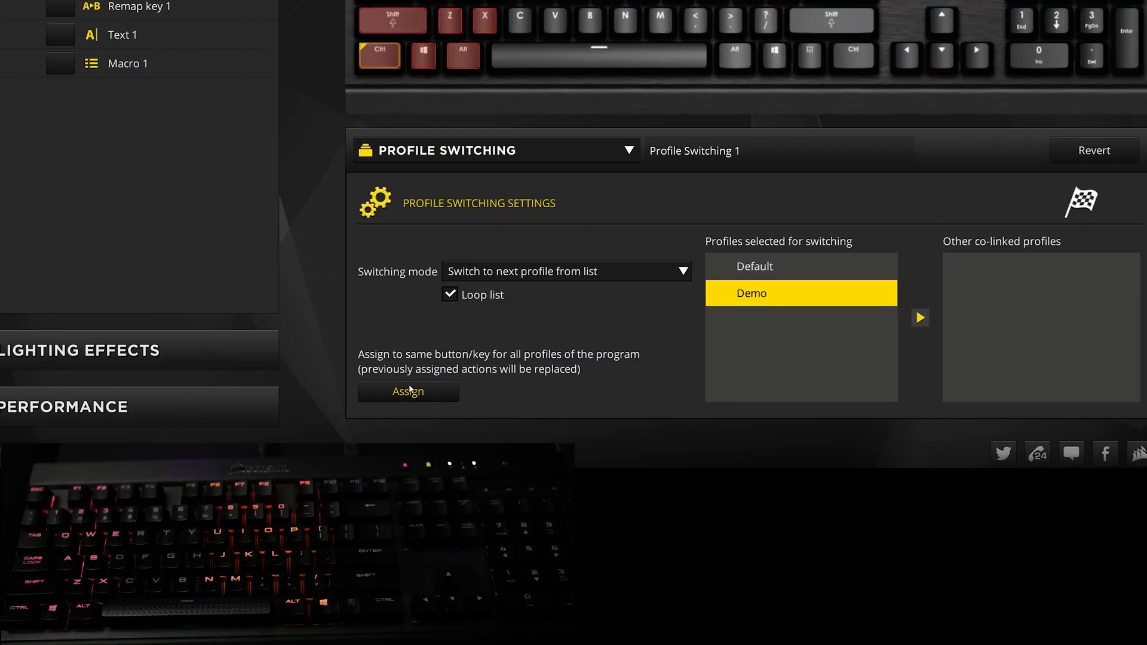
Try Direct profile selection with While pressed enabled, and set the switching mode to Switch to previous profile from list
click(538, 271)
click(538, 290)
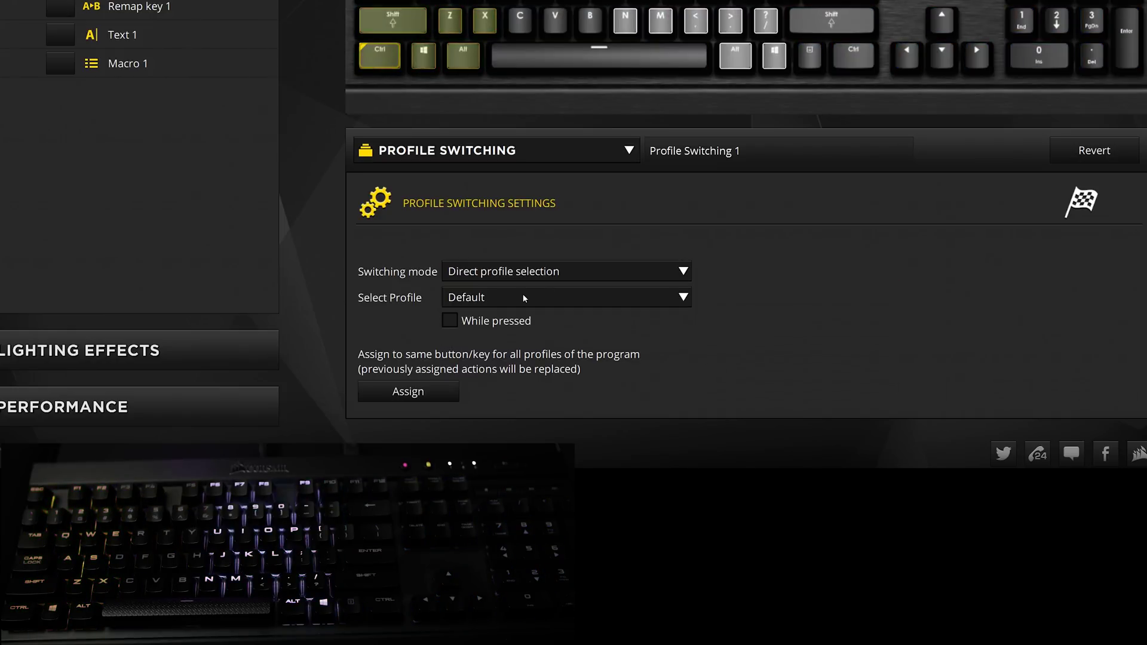
click(451, 321)
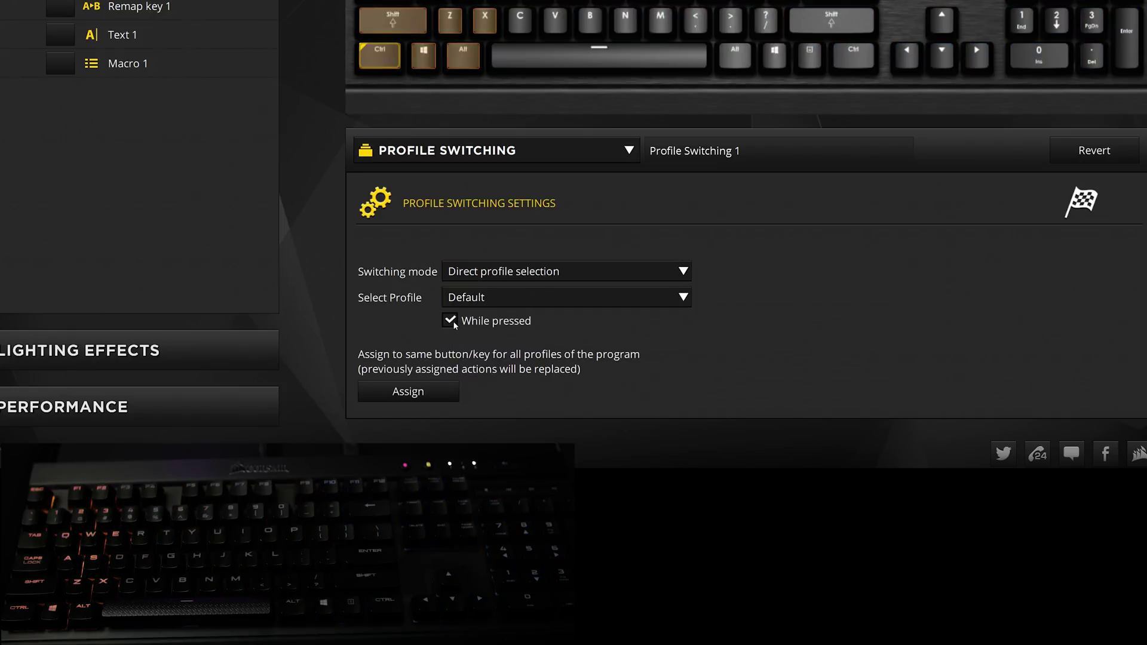
click(496, 271)
click(519, 338)
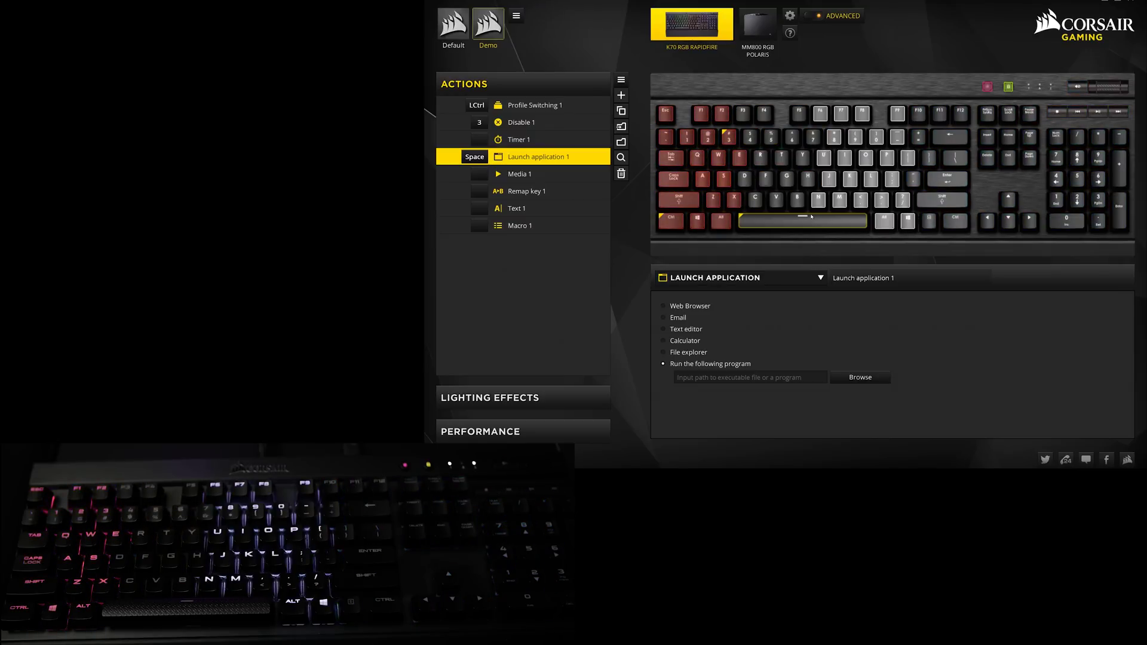
Create a new profile, duplicate the Demo profile, and make Profile 3 the active profile
click(517, 18)
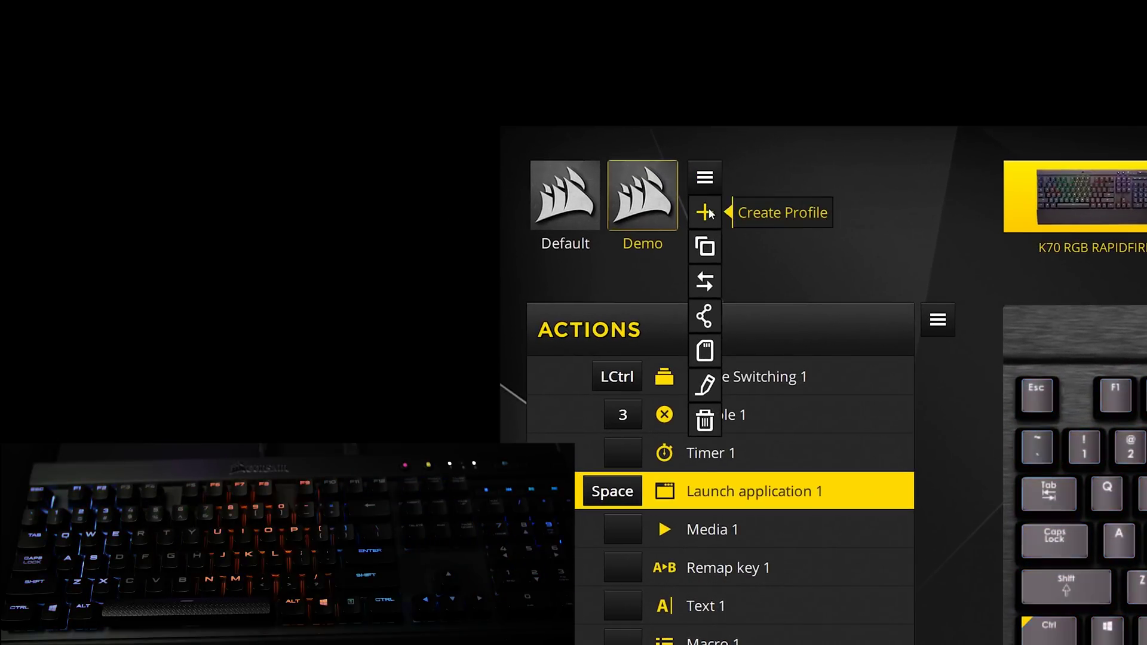
click(706, 212)
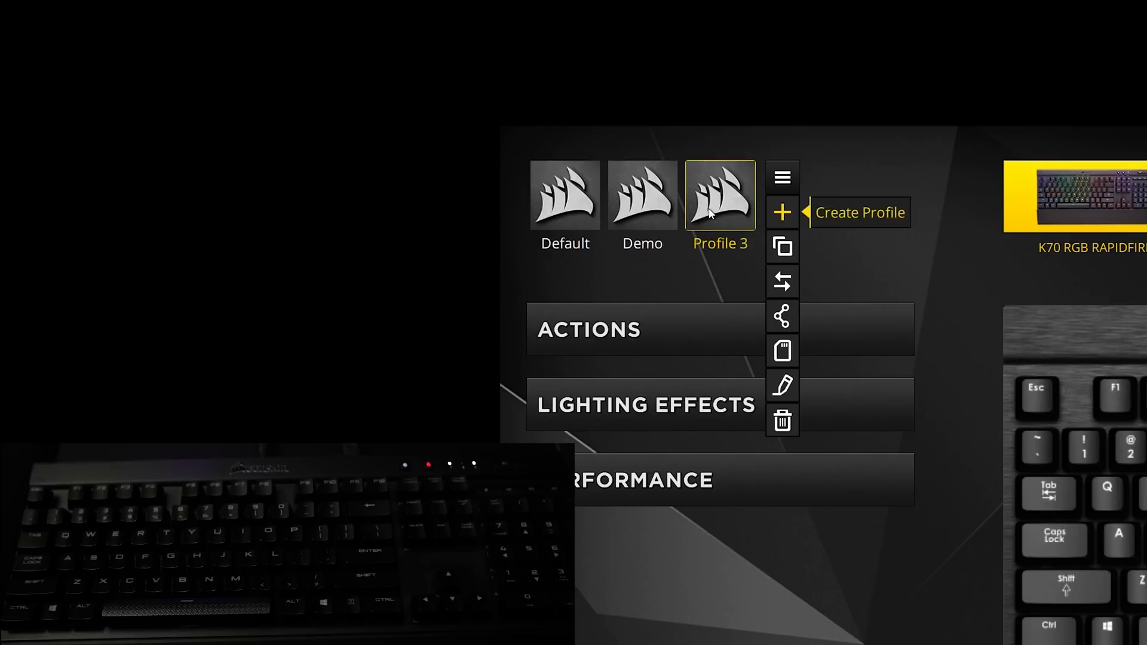
click(649, 217)
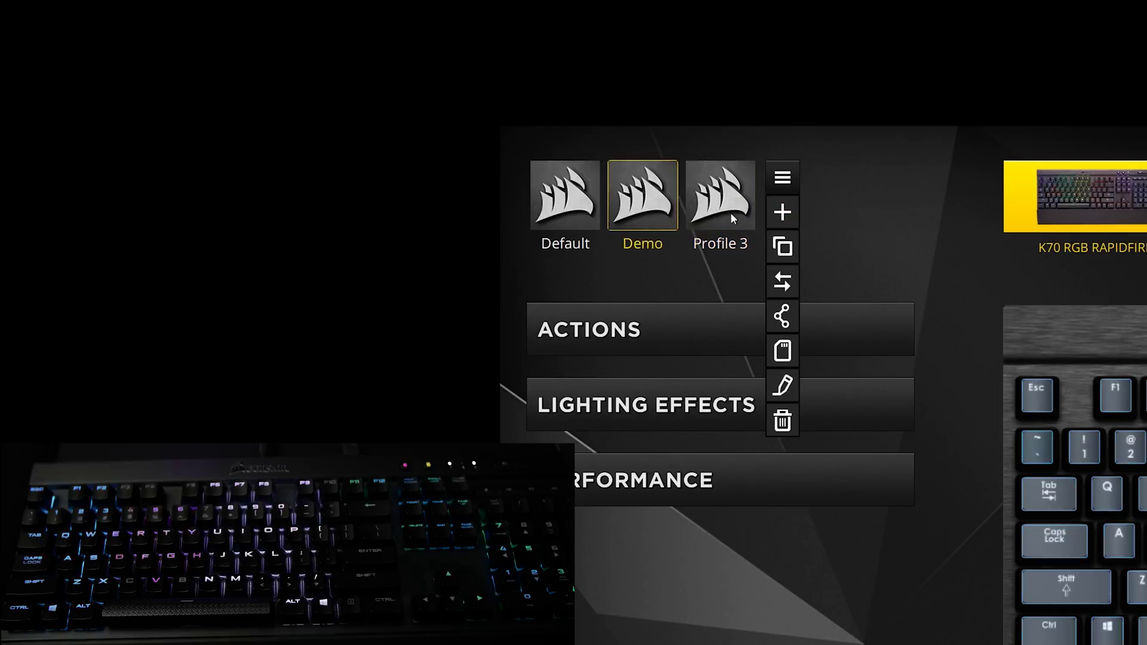
click(782, 246)
click(802, 208)
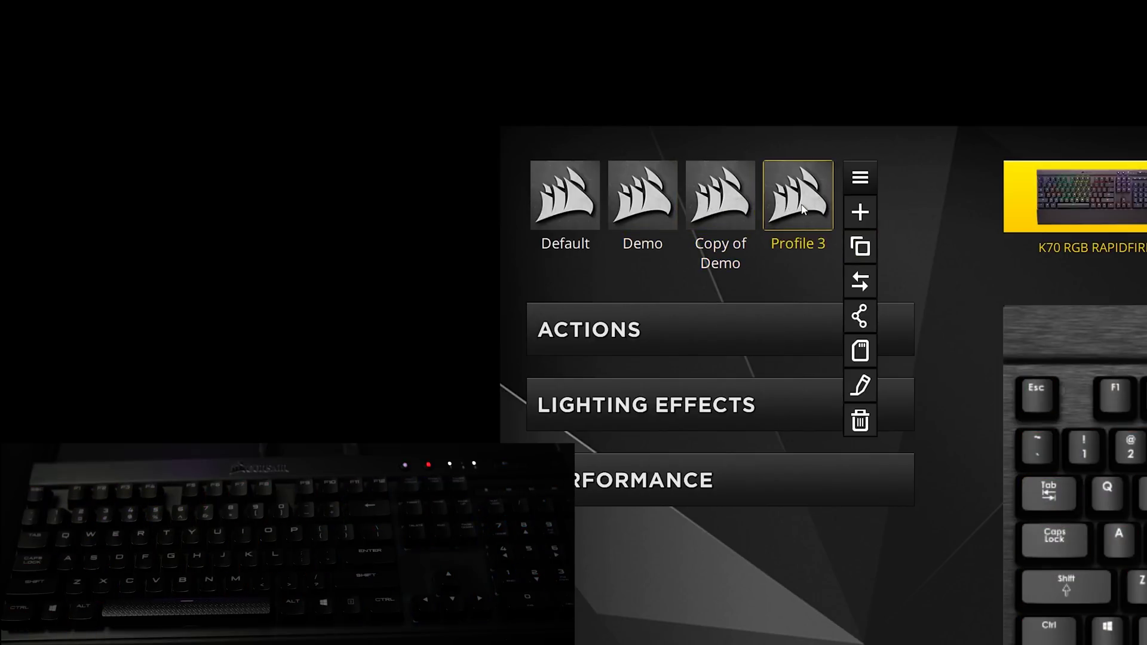
Look at the export and import options for Profile 3
click(858, 283)
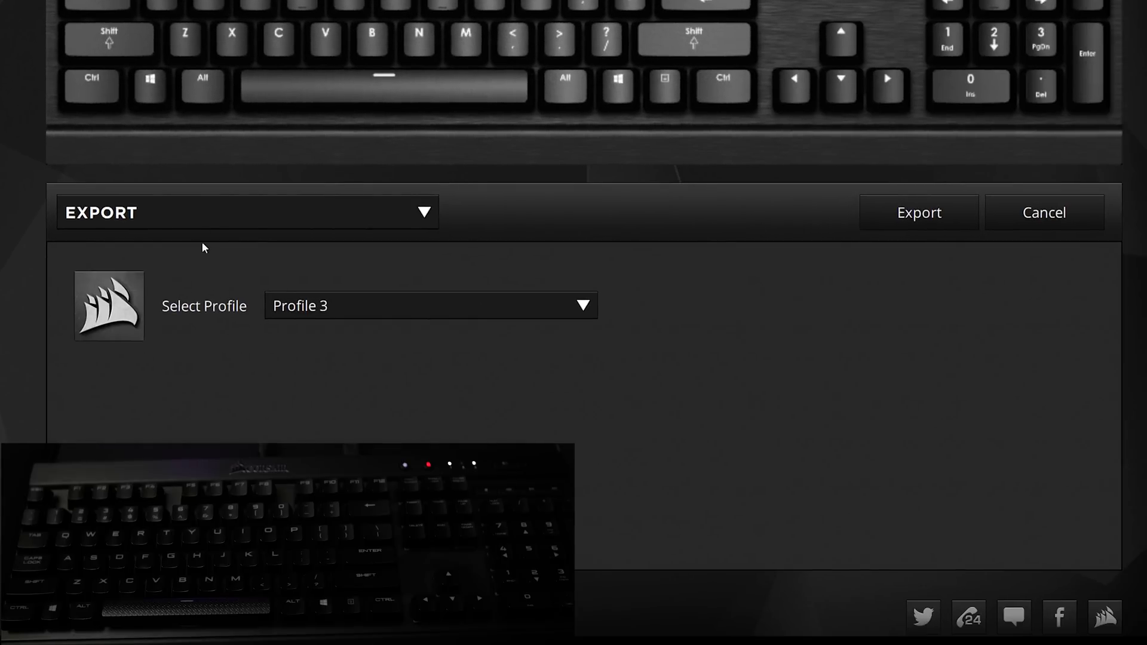
click(206, 220)
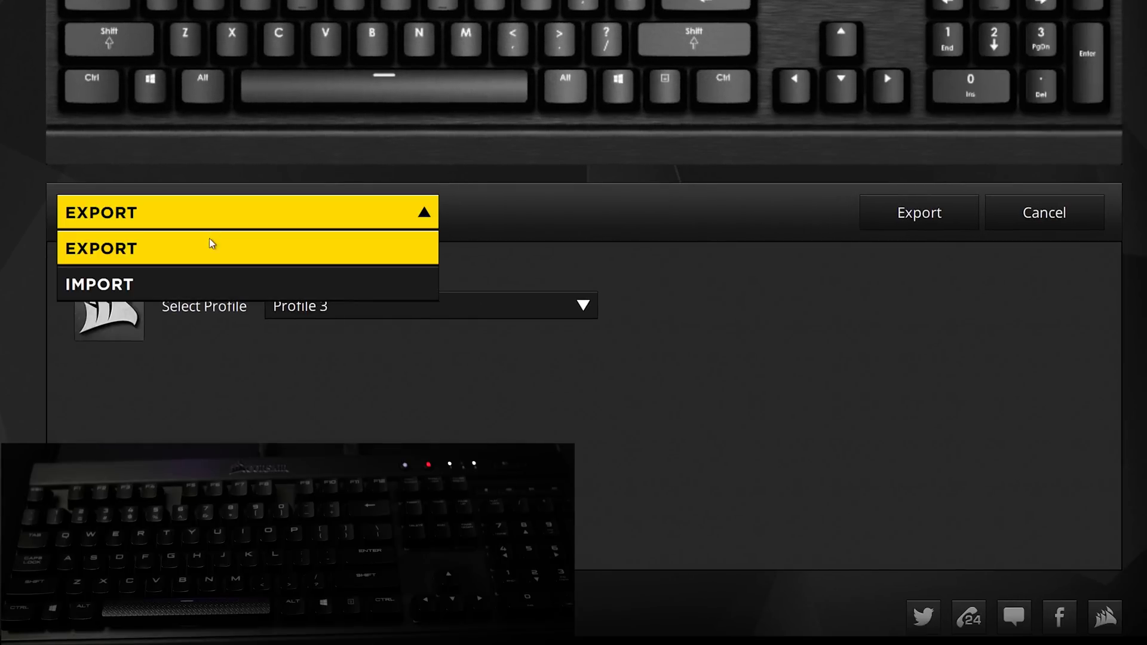
click(203, 280)
click(215, 220)
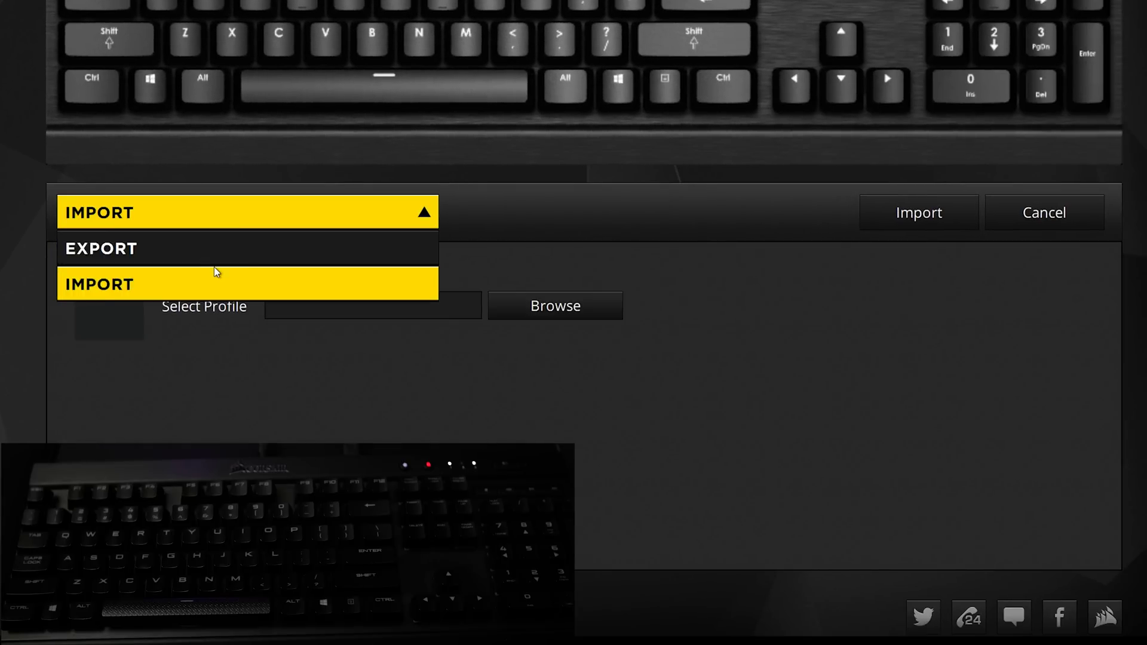
click(215, 248)
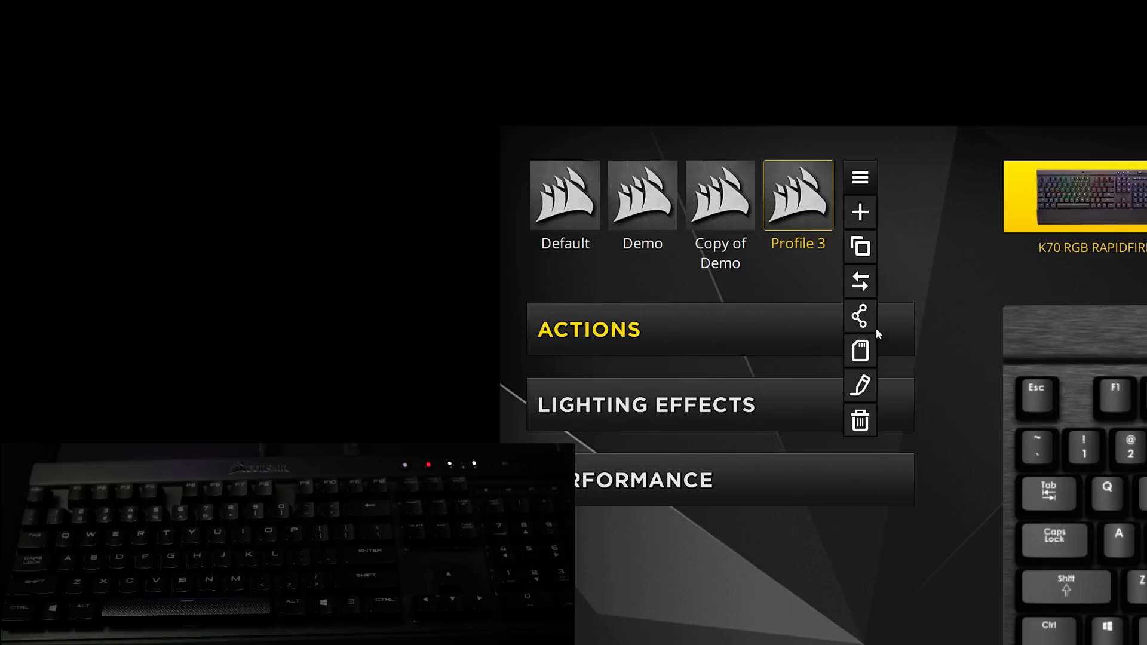
Open RGB Share, choose the Blue Embers profile, and set the filter to Show All Compatible Profiles
click(860, 317)
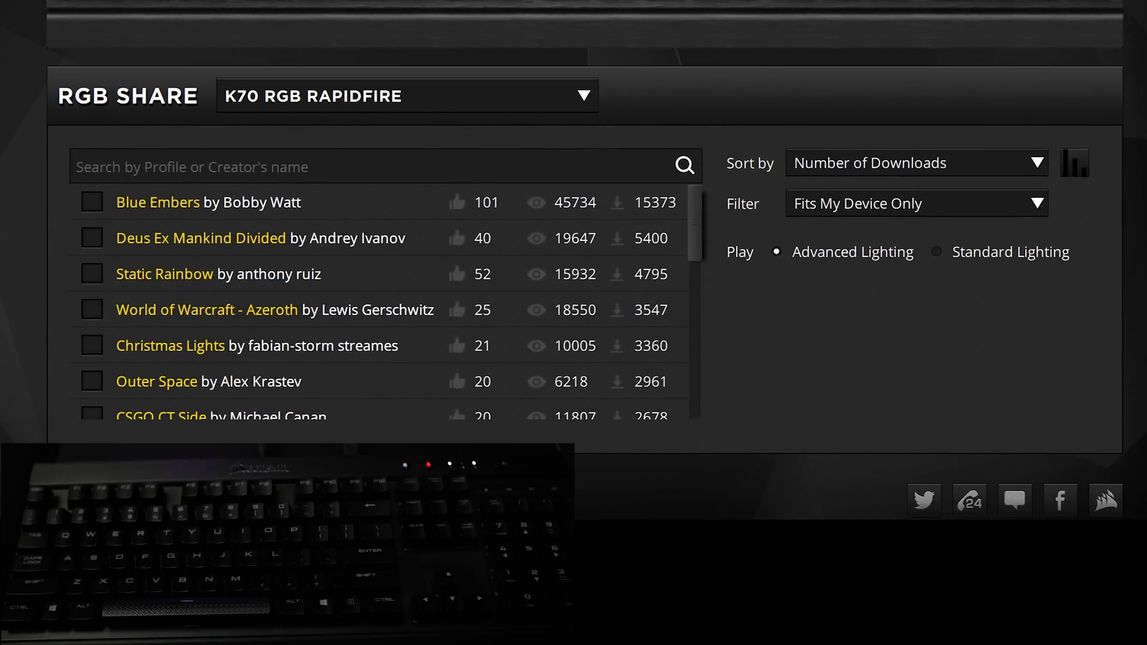
click(92, 202)
click(1045, 95)
click(917, 203)
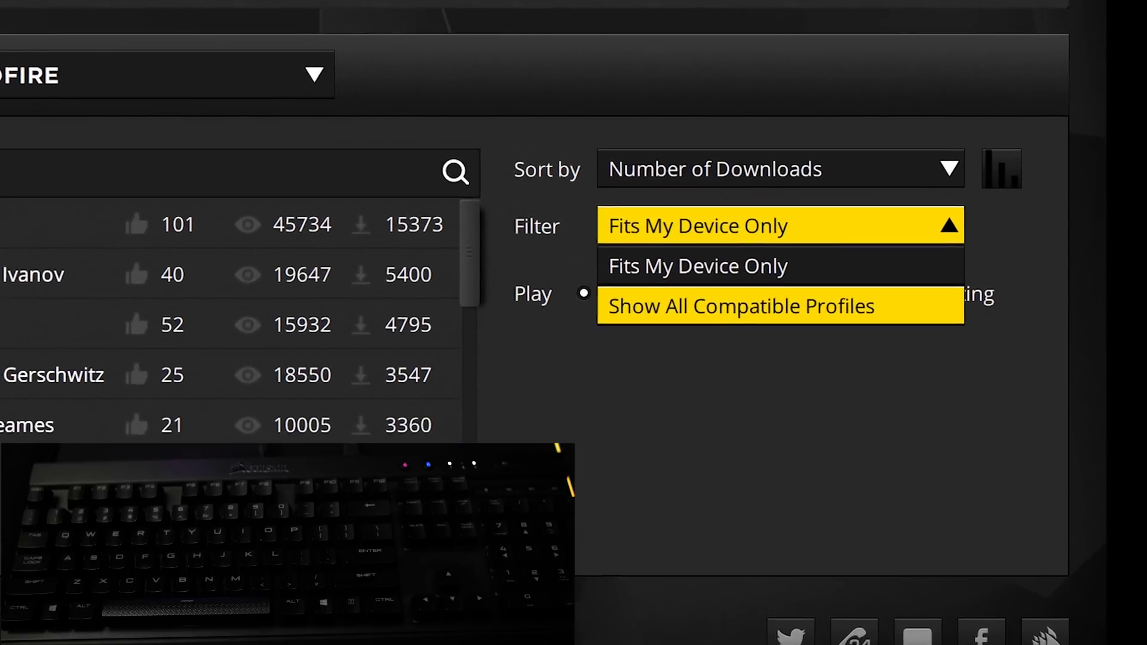
click(741, 305)
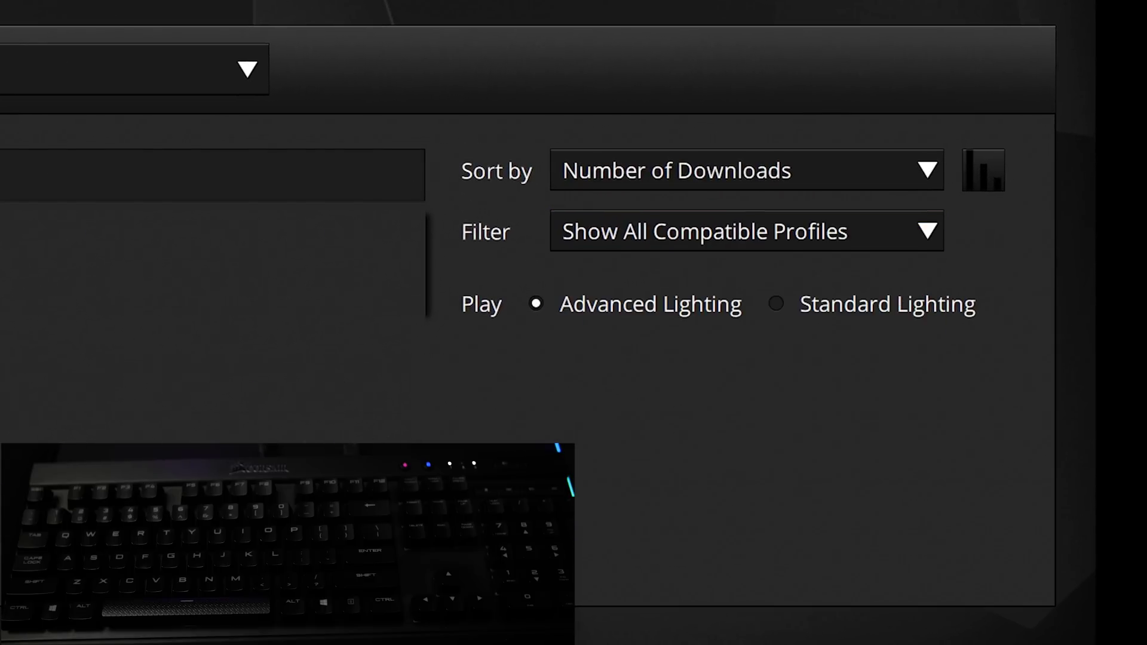
click(776, 226)
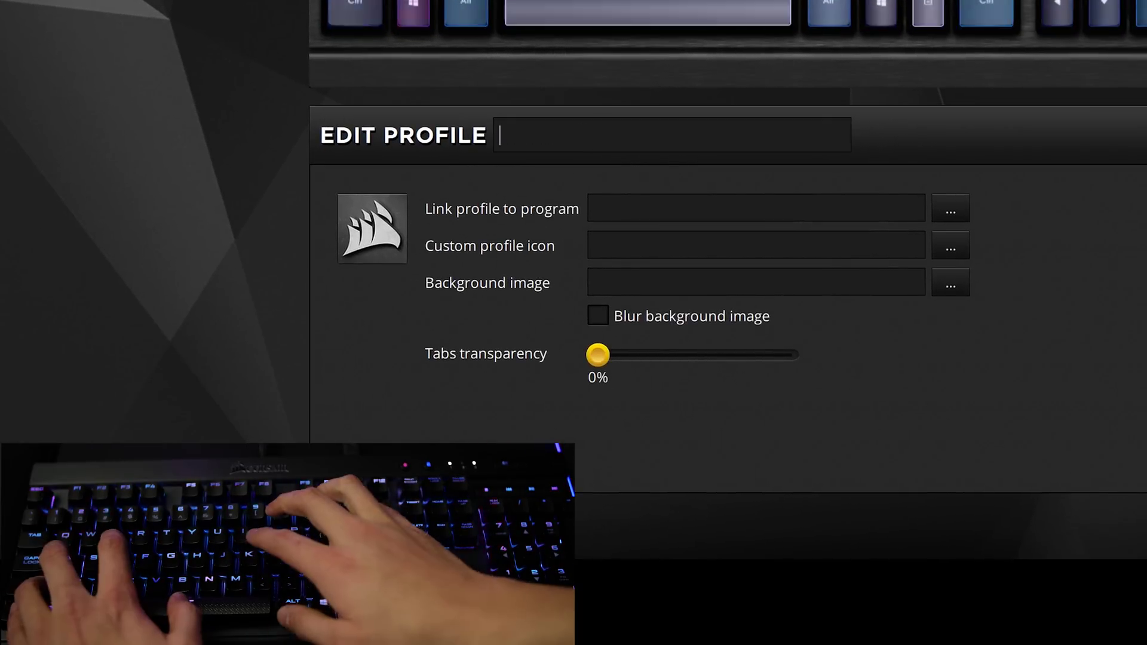
Enter "I made this" as the name of the profile being edited
text(I)
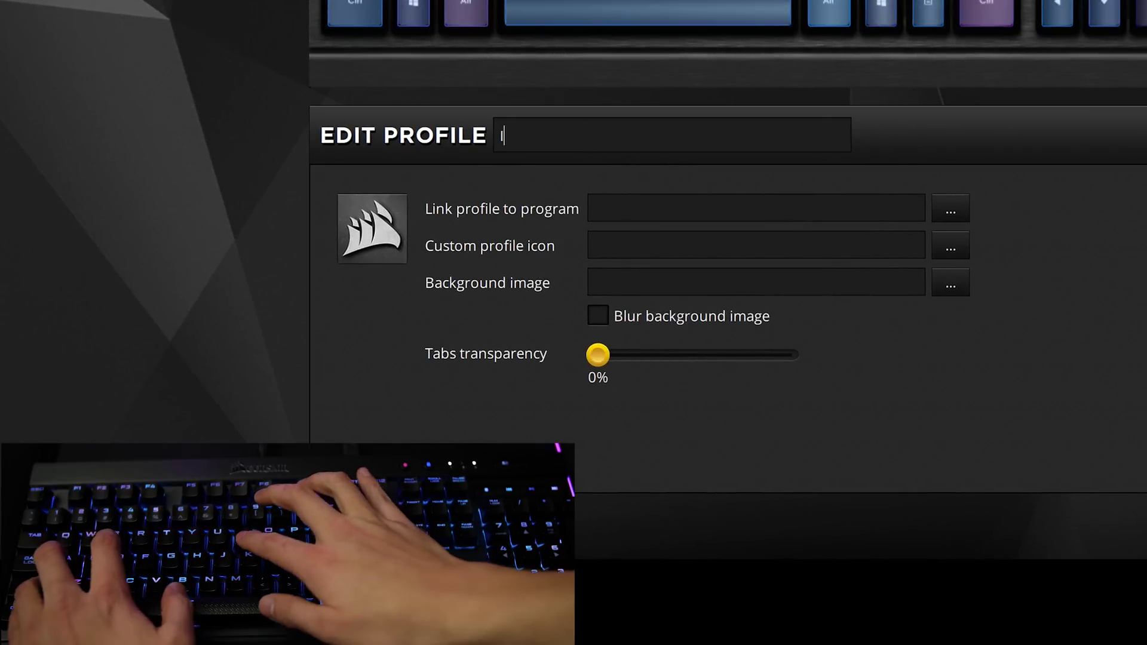
text(I made thjis)
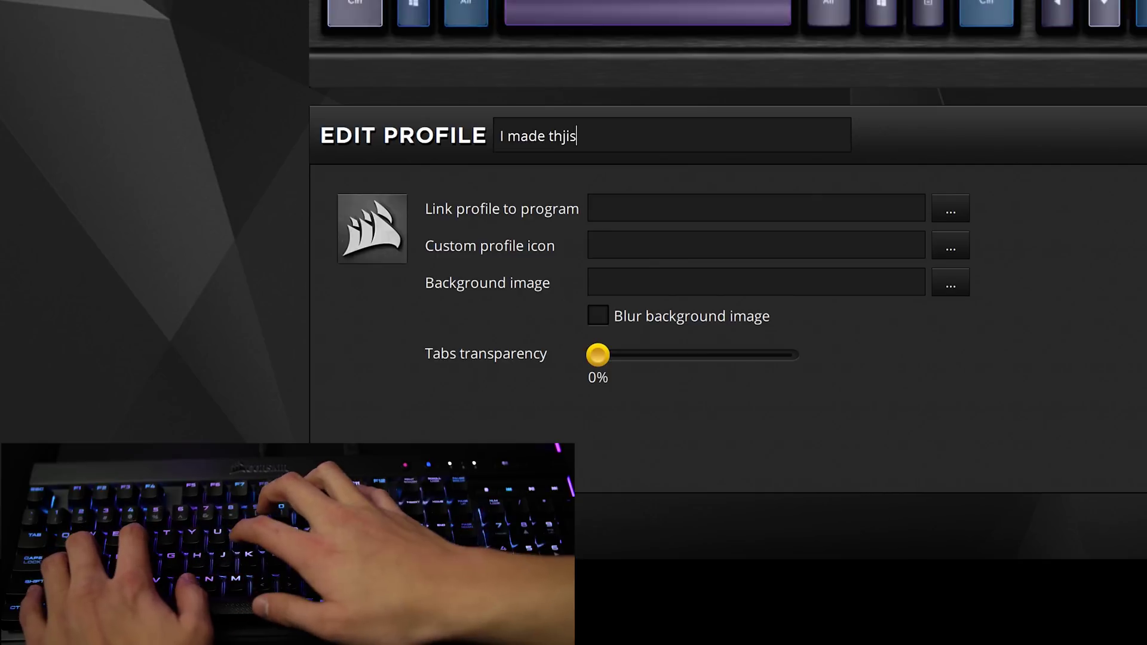
key(BackSpace)
key(BackSpace)
key(BackSpace)
text(is)
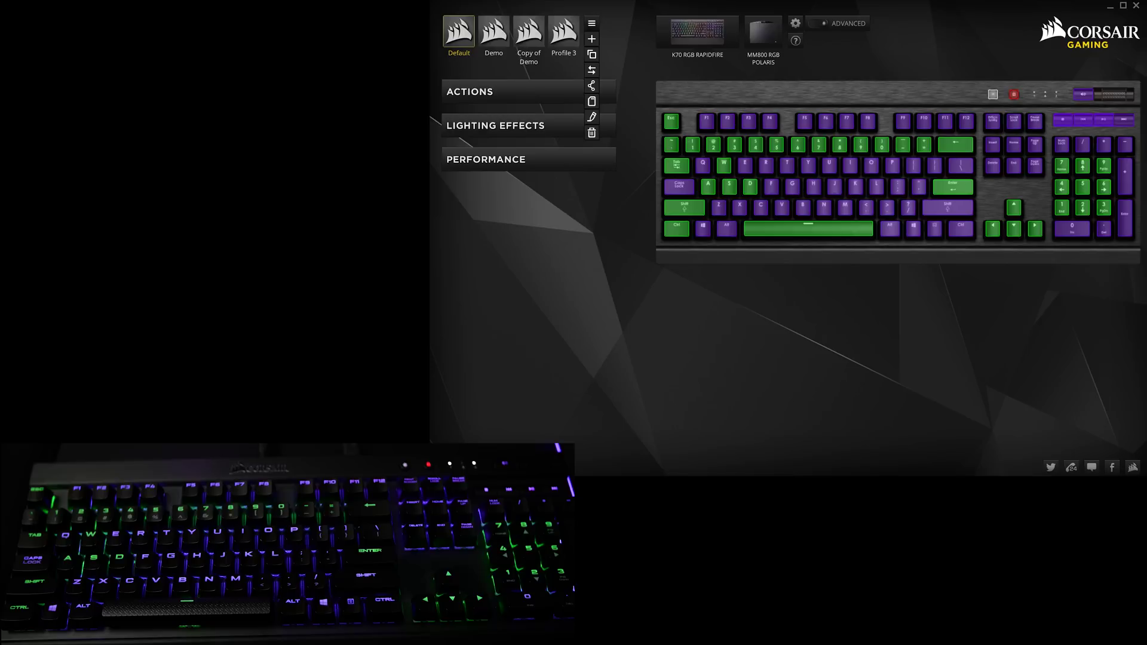
View the Default profile and the Type Lighting (Key) and Static Color effects of the Demo profile
mouse_move(458, 32)
mouse_down()
mouse_move(494, 31)
mouse_move(458, 31)
mouse_up()
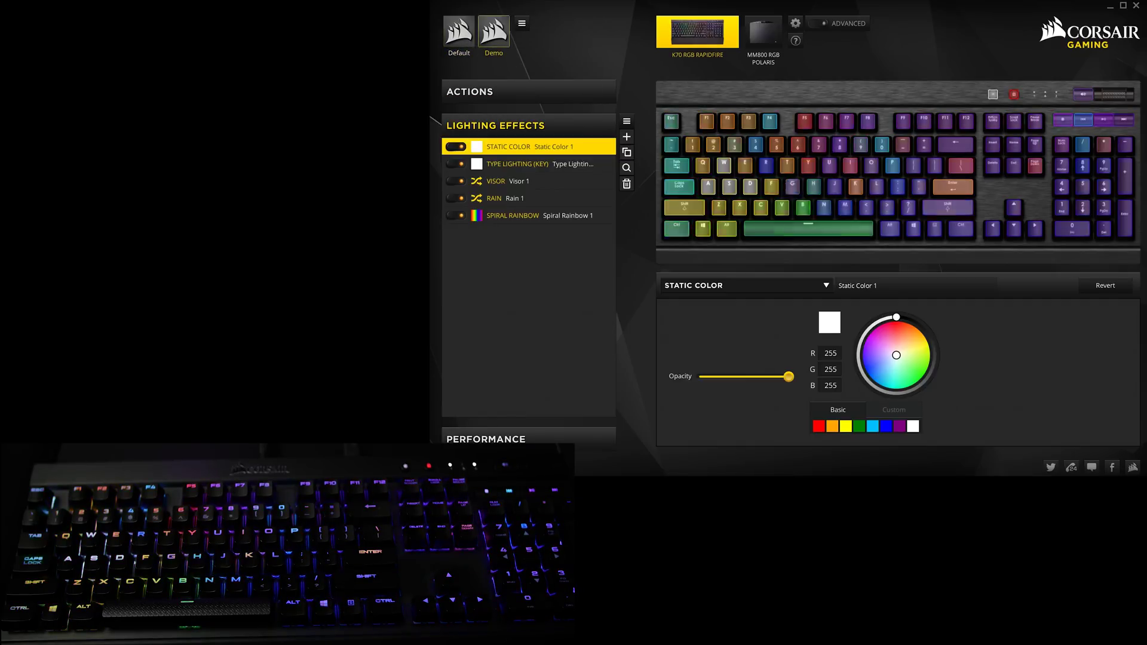
click(528, 164)
click(528, 147)
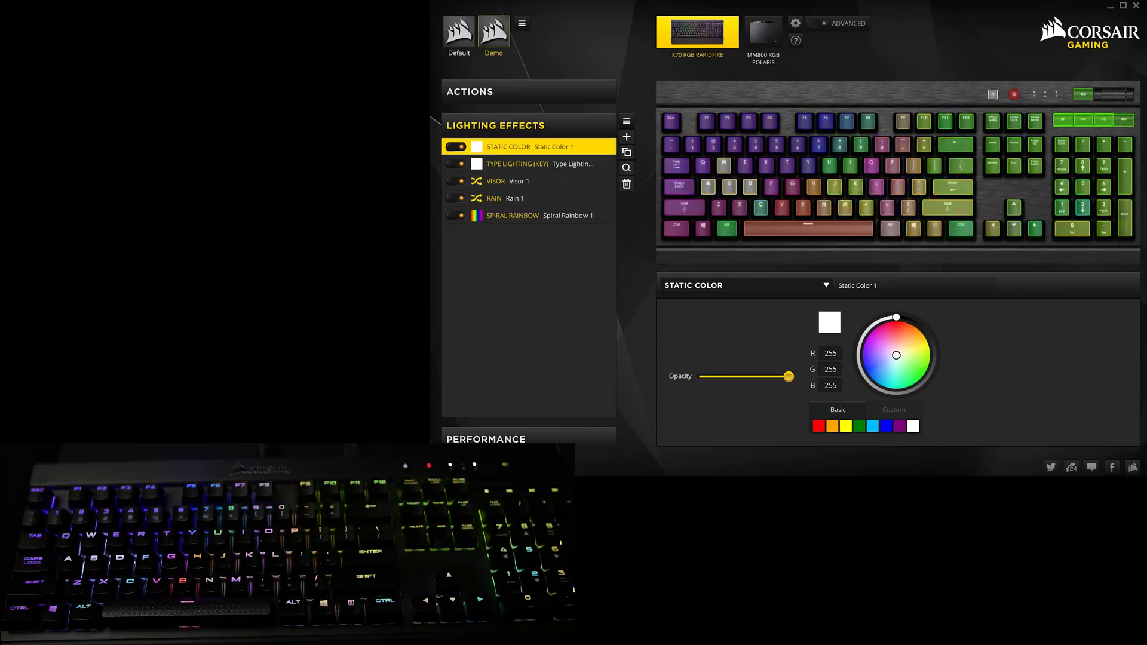